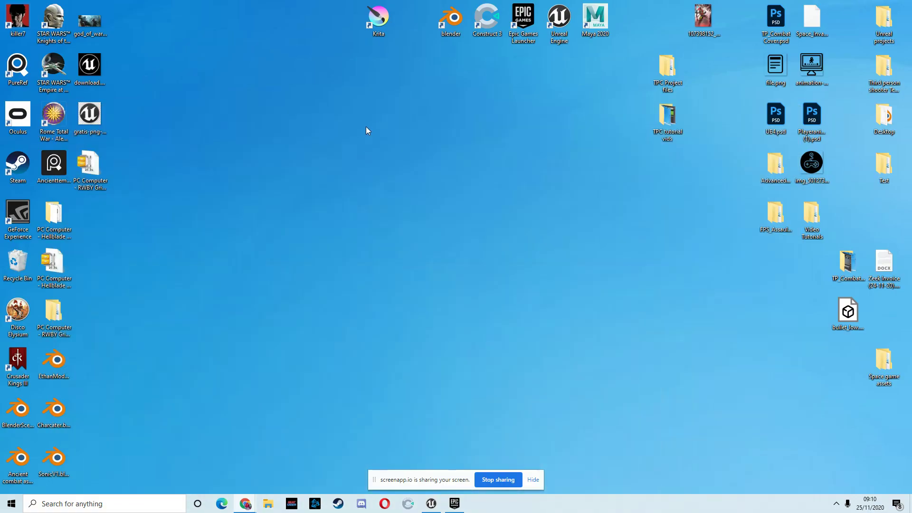
Switch to the Epic Games Launcher and examine the projects and Vault assets in the Unreal Engine library.
click(246, 507)
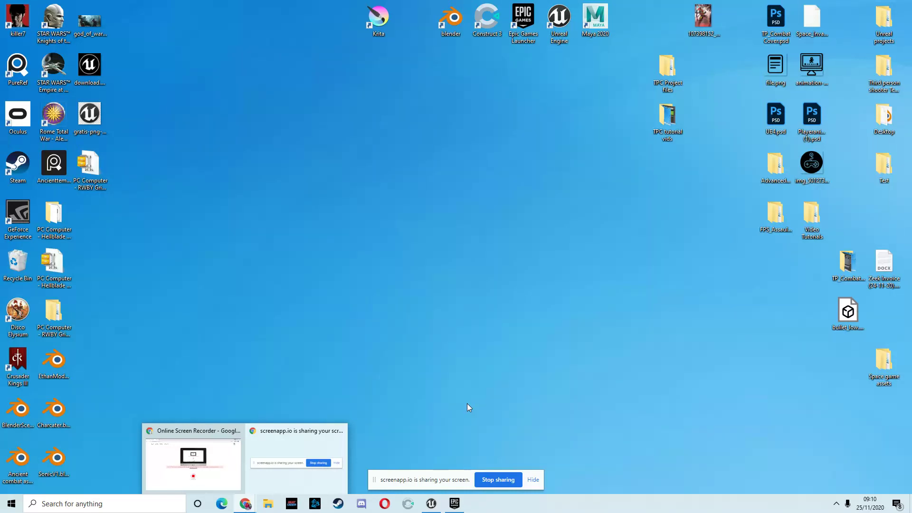
click(454, 503)
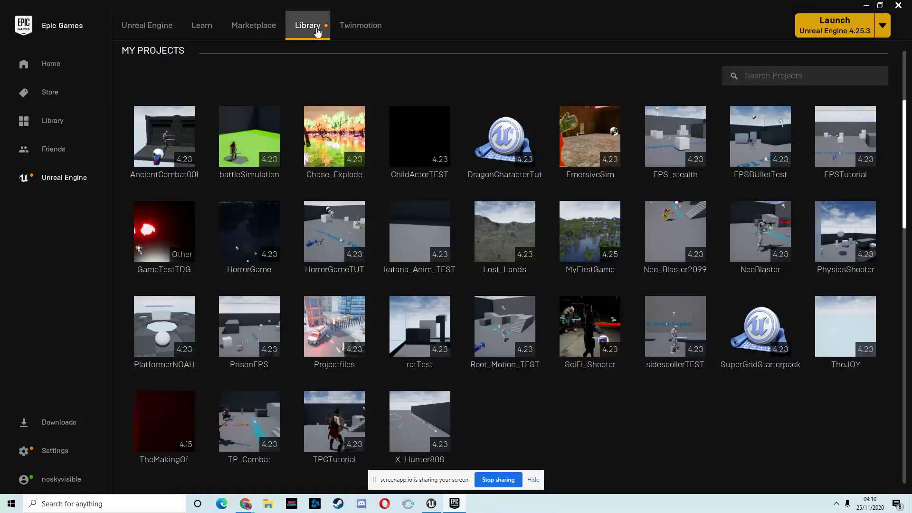
scroll(597, 103, down, 5)
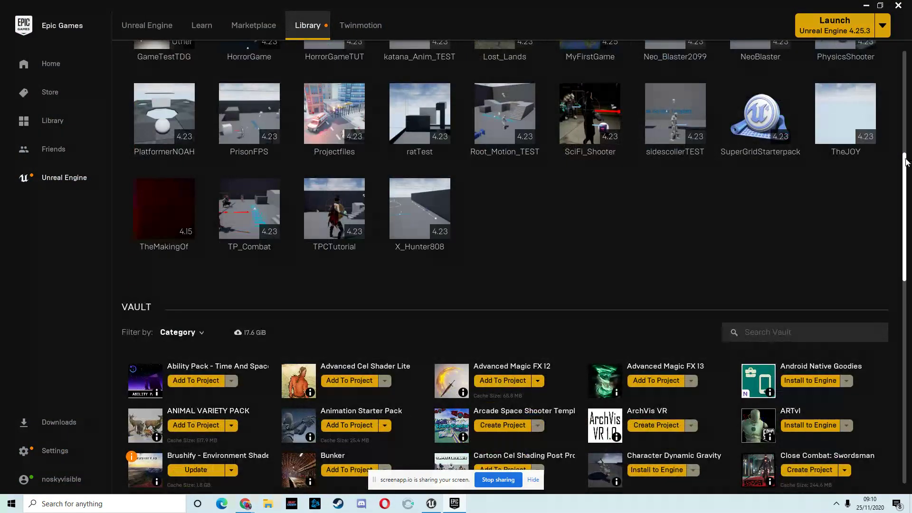
drag(904, 160, 904, 261)
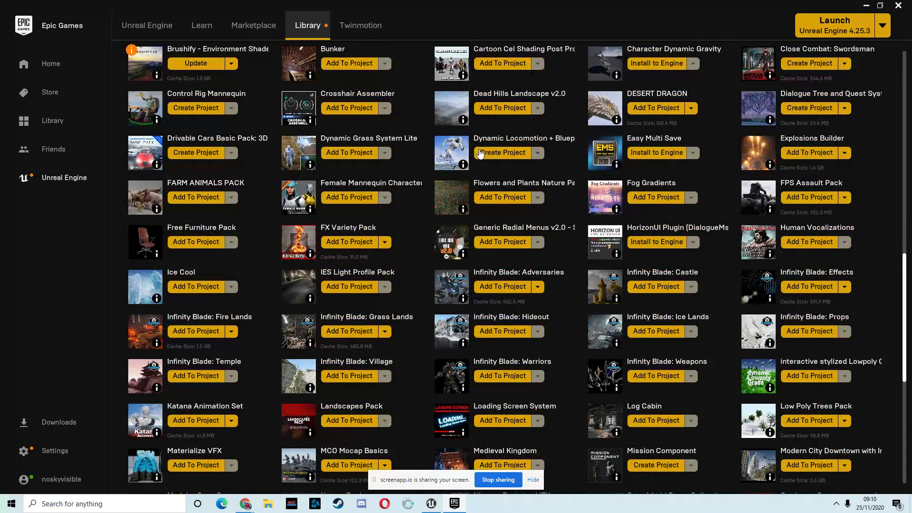
scroll(422, 180, down, 2)
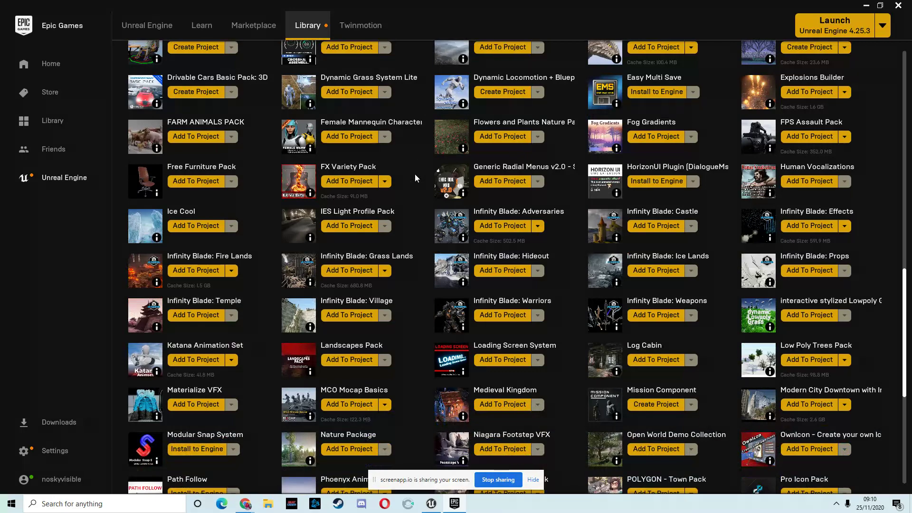
scroll(418, 167, down, 4)
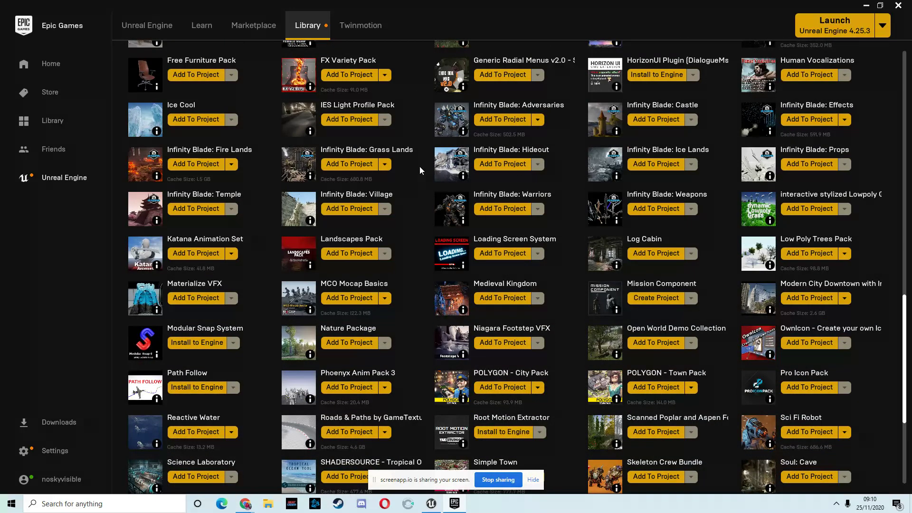
scroll(418, 169, down, 3)
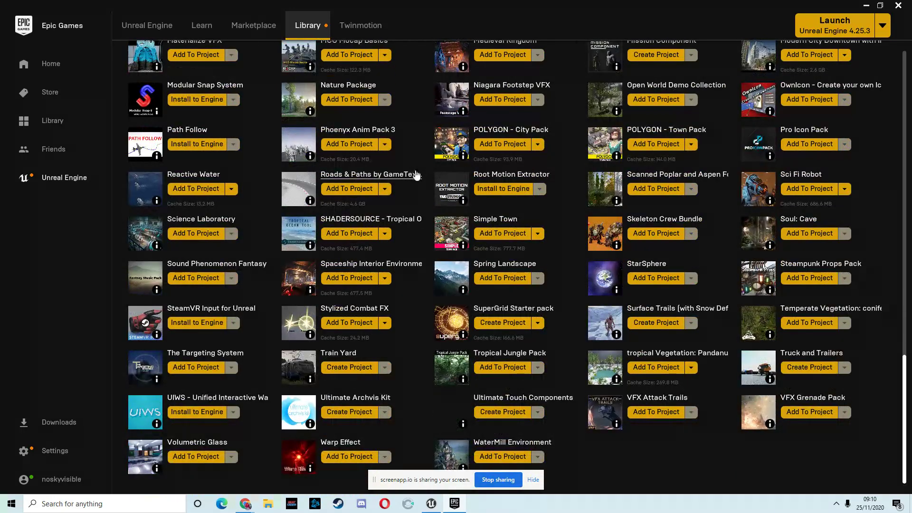
scroll(673, 265, up, 2)
scroll(673, 265, up, 5)
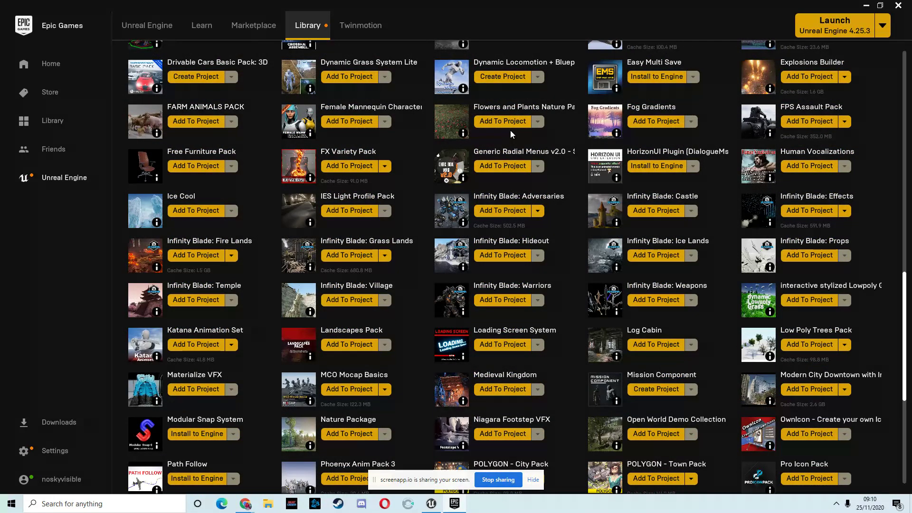
scroll(426, 175, up, 1)
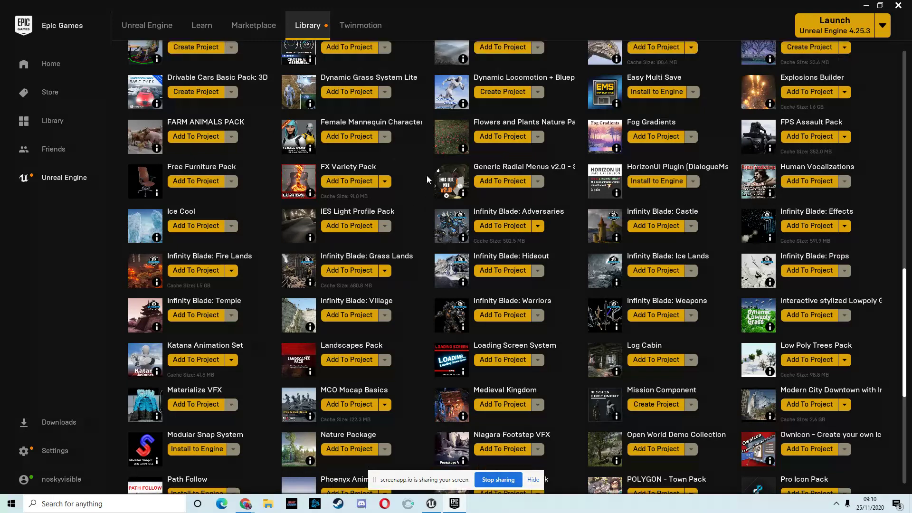
scroll(426, 175, up, 2)
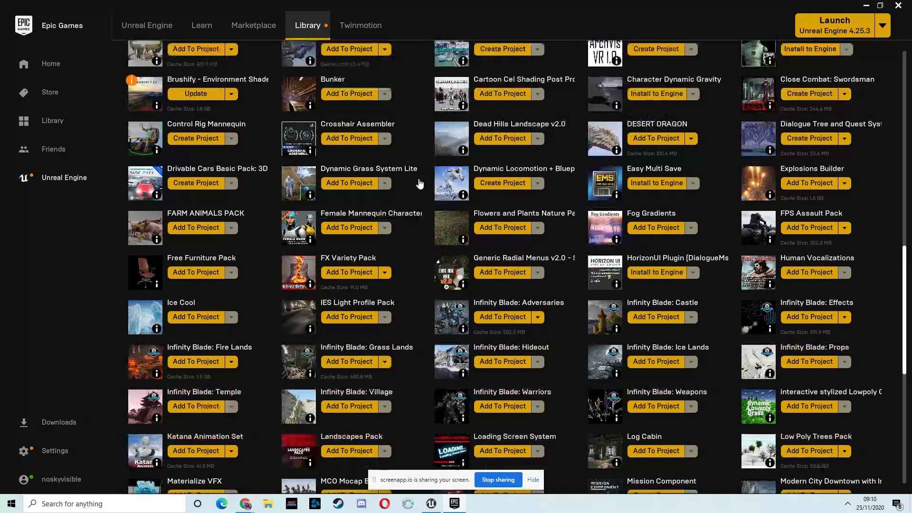
scroll(407, 180, up, 1)
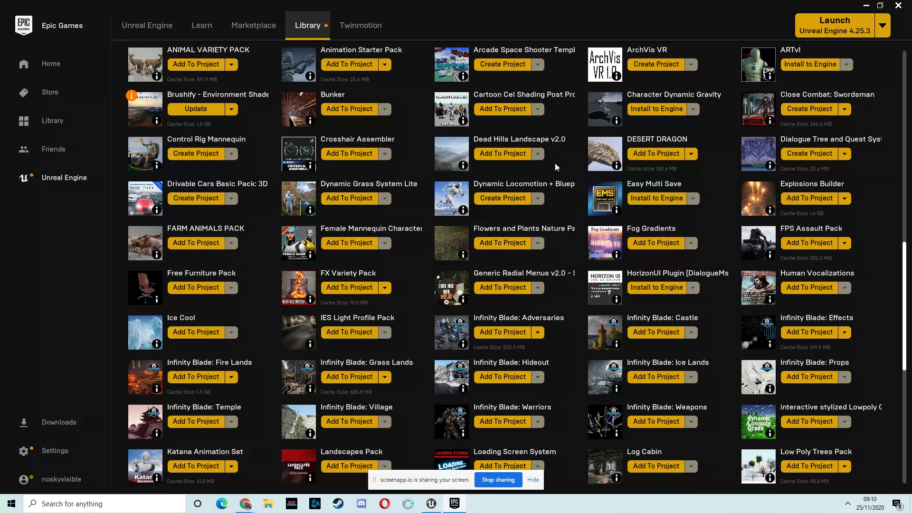
scroll(252, 138, up, 1)
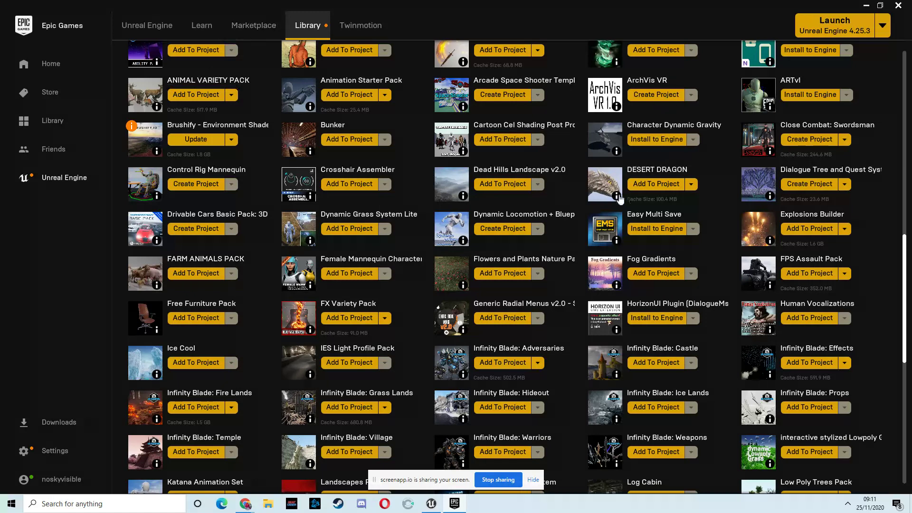
Add the DESERT DRAGON asset from the Vault to the DragonCharacterTut project and minimize the launcher.
click(655, 186)
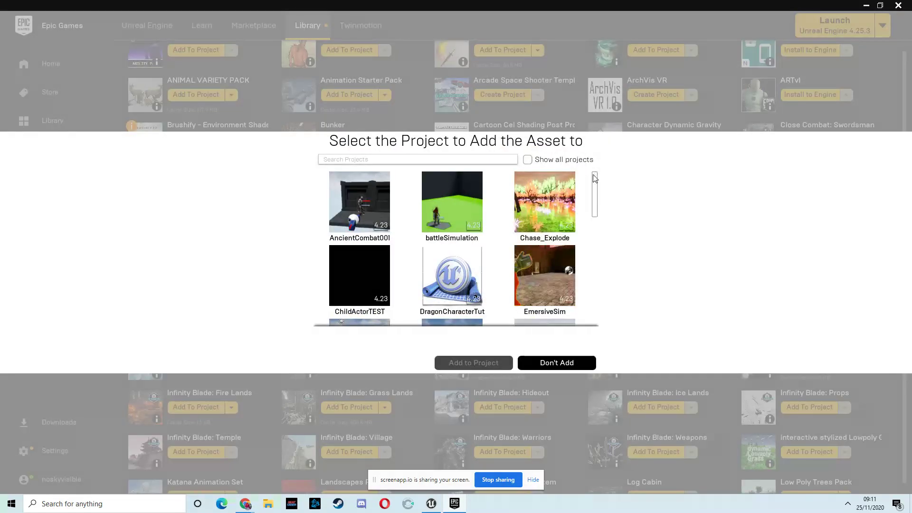
drag(594, 177, 595, 184)
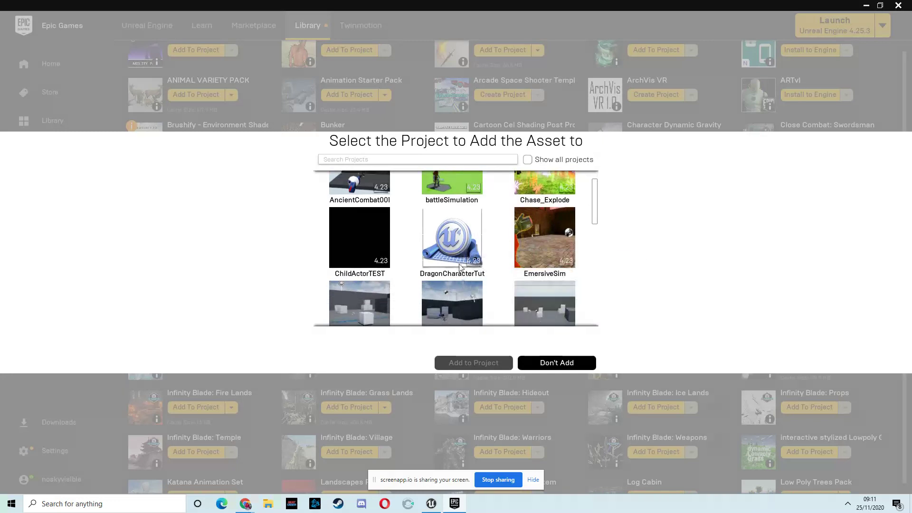
click(459, 239)
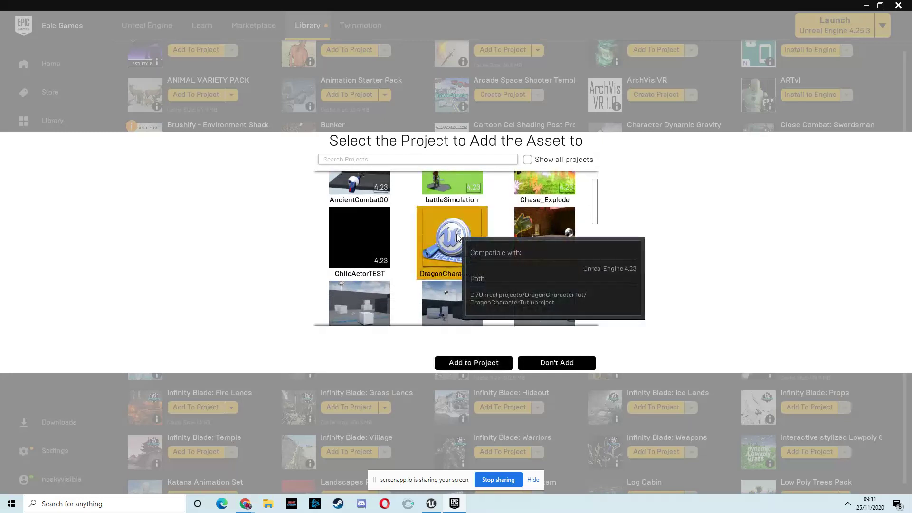
click(459, 362)
click(866, 6)
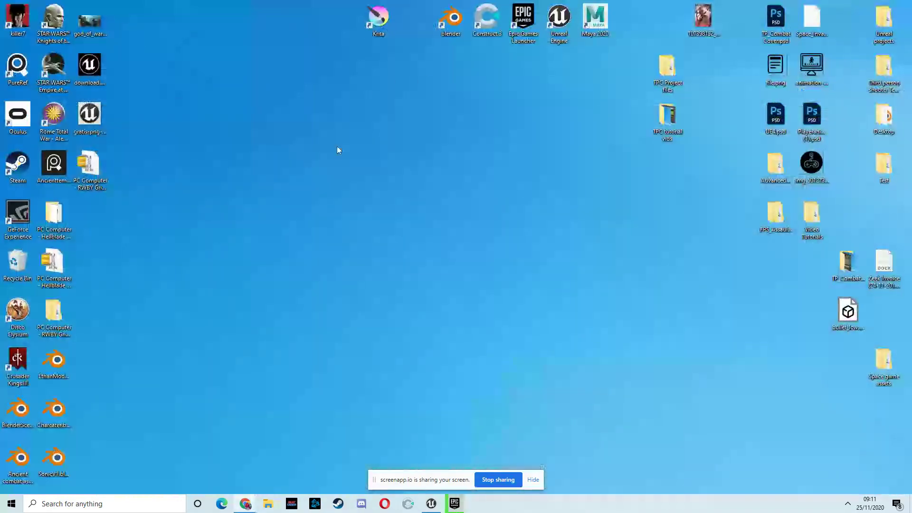
Switch to the Unreal Editor and open the Animations folder inside Content's DesertDragon folder.
click(433, 504)
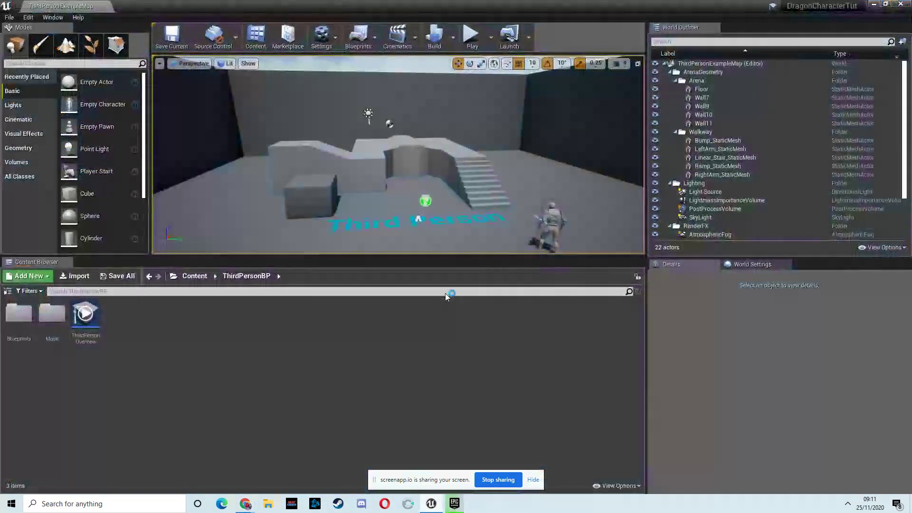
click(194, 278)
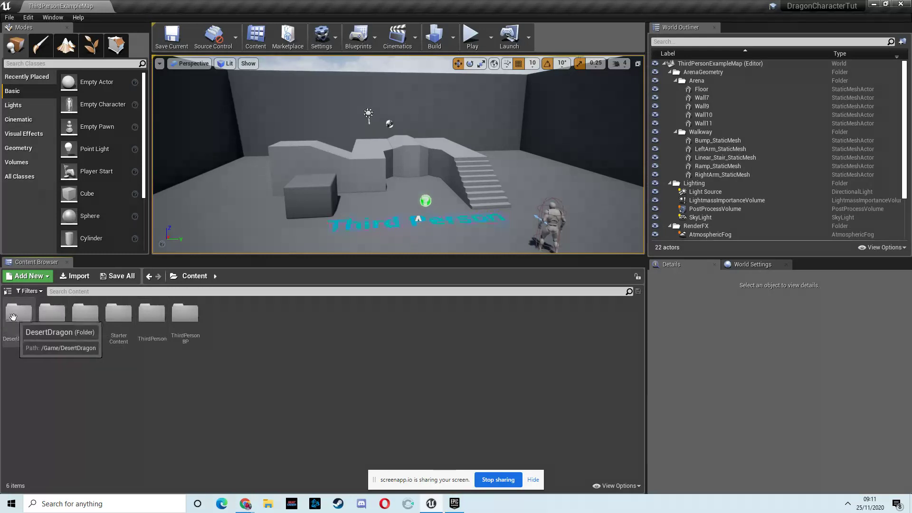
double_click(18, 314)
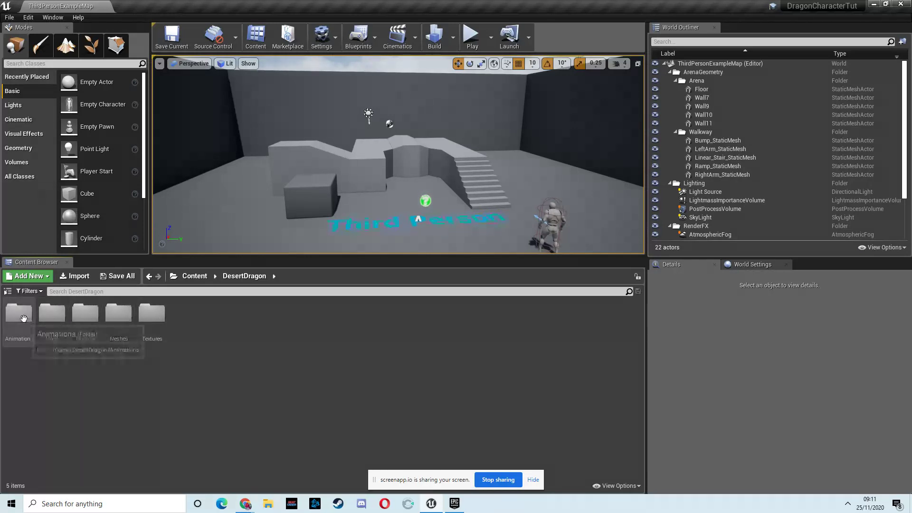
double_click(22, 317)
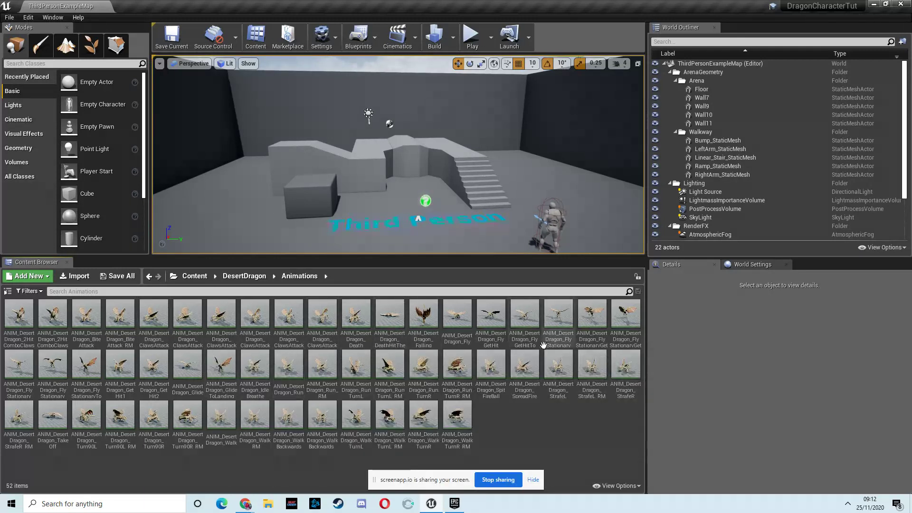
Preview the ANIM_DesertDragon_Falling animation in a maximized animation editor, then return to the level editor.
double_click(424, 345)
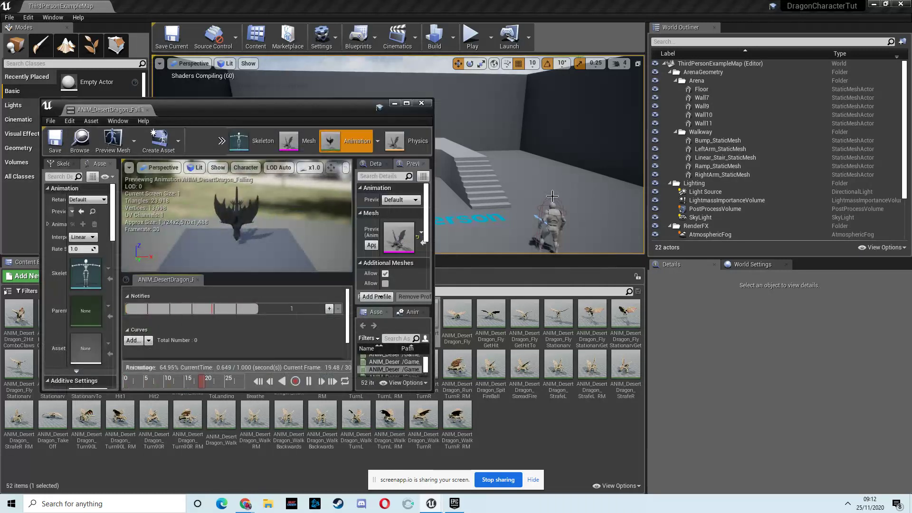
click(407, 104)
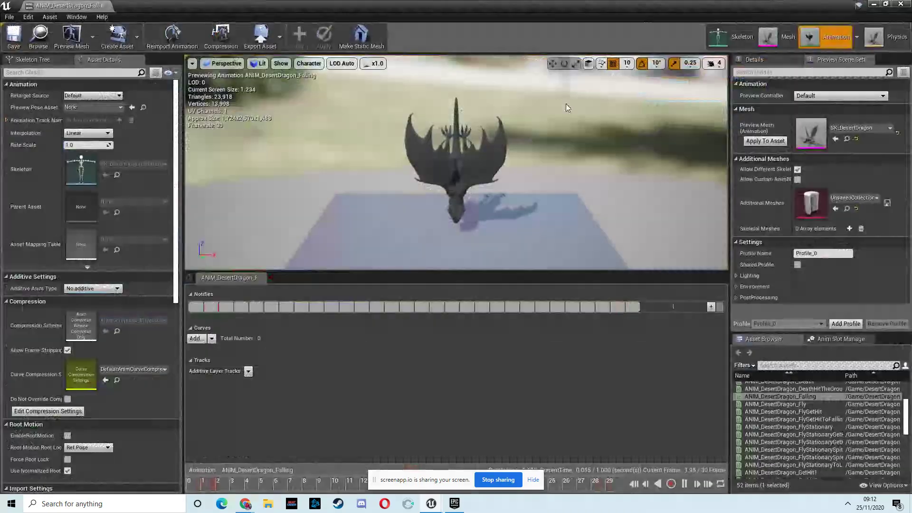
drag(506, 156, 397, 149)
click(874, 5)
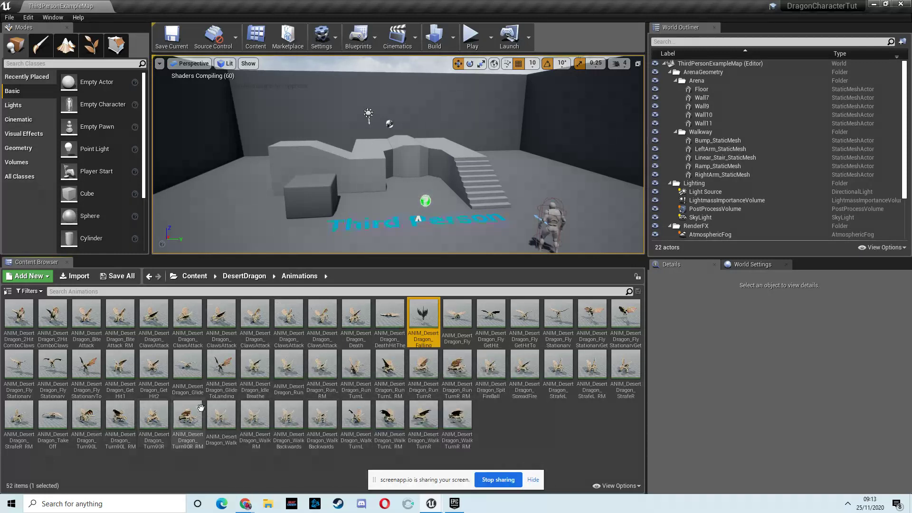
scroll(418, 166, down, 5)
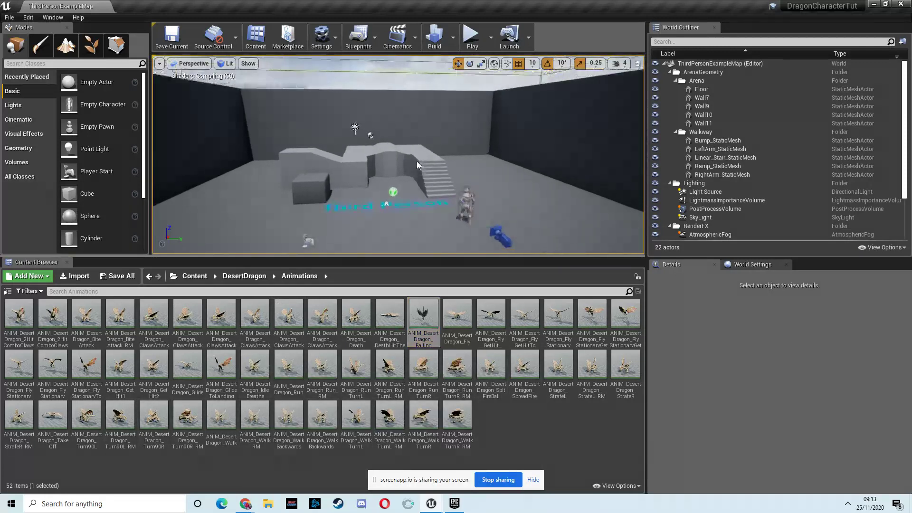
mouse_move(255, 503)
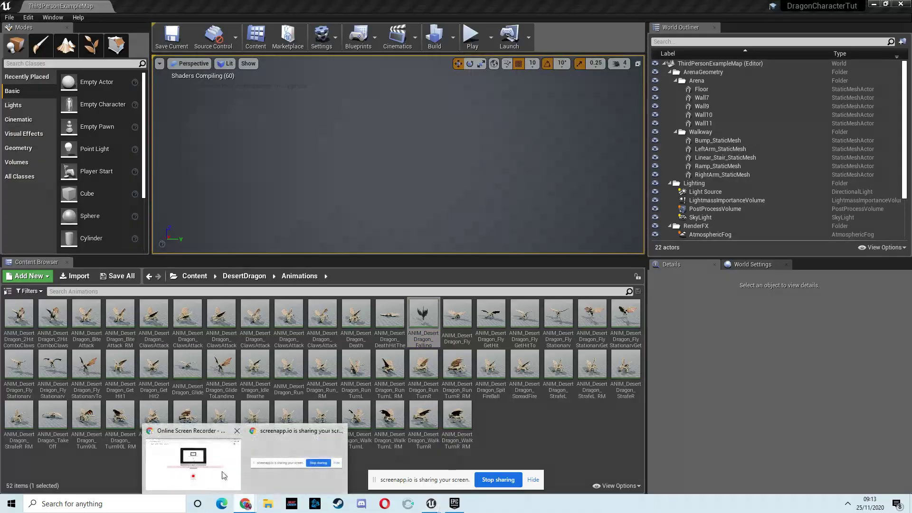
click(214, 466)
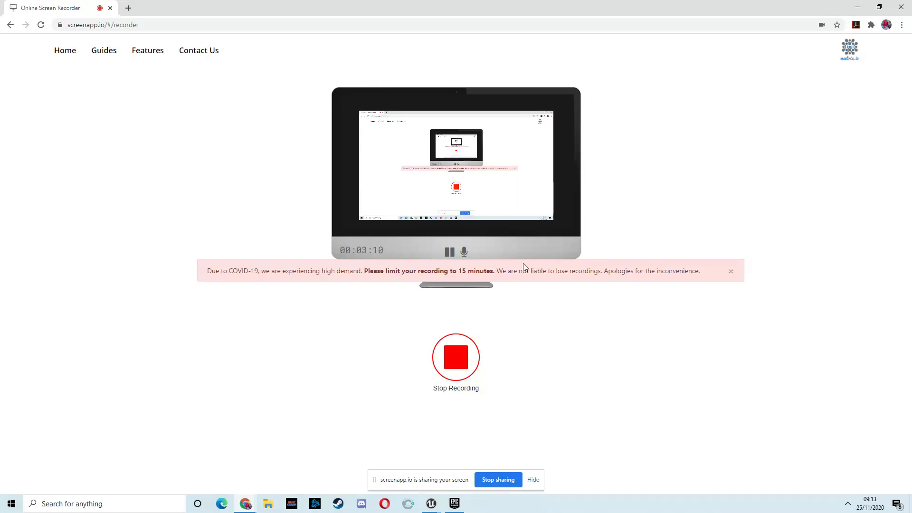
click(855, 5)
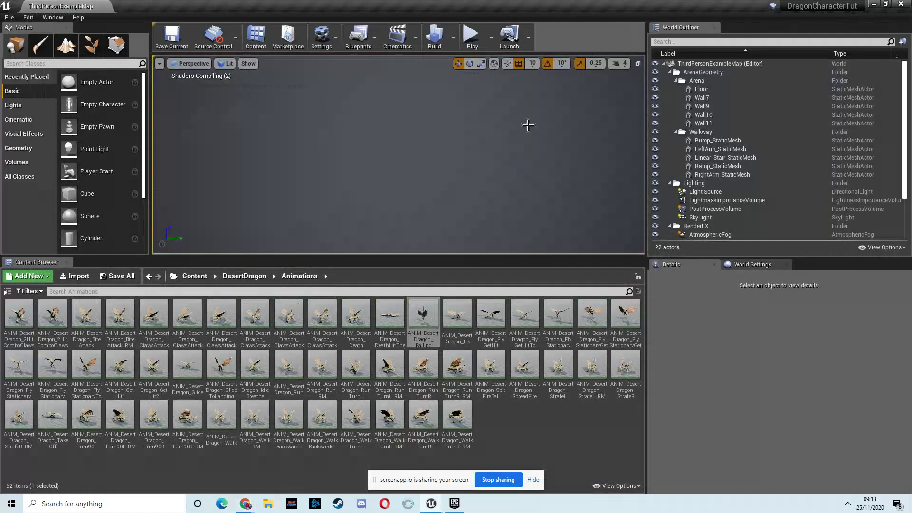
right_drag(547, 89, 464, 105)
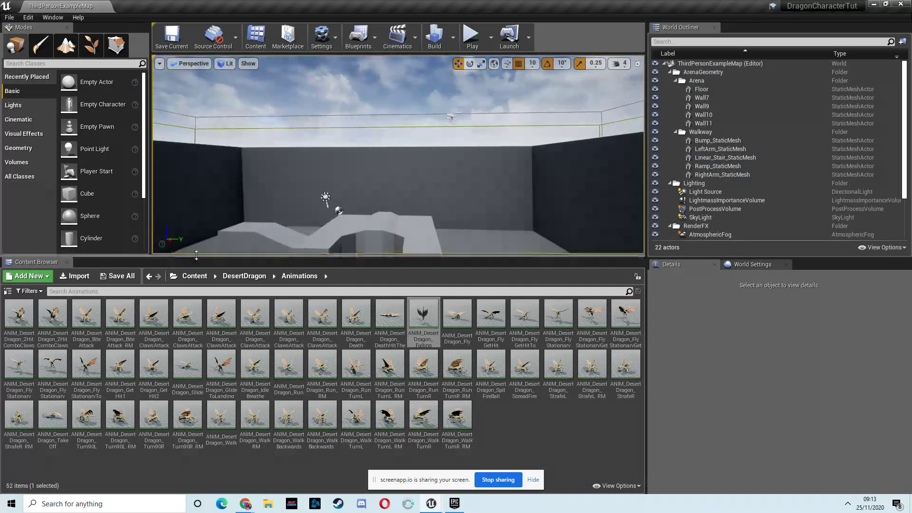
Create a new folder named Bluprints inside the DesertDragon content folder.
click(194, 276)
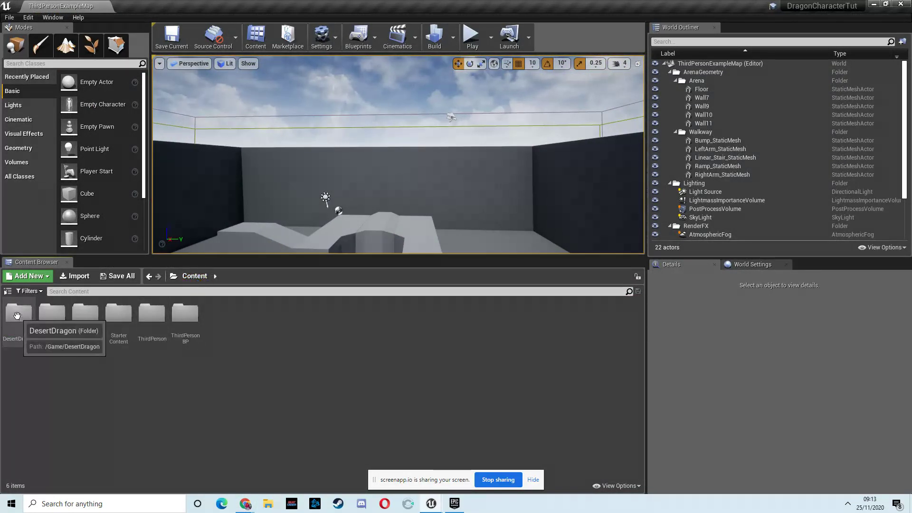
click(17, 315)
double_click(17, 316)
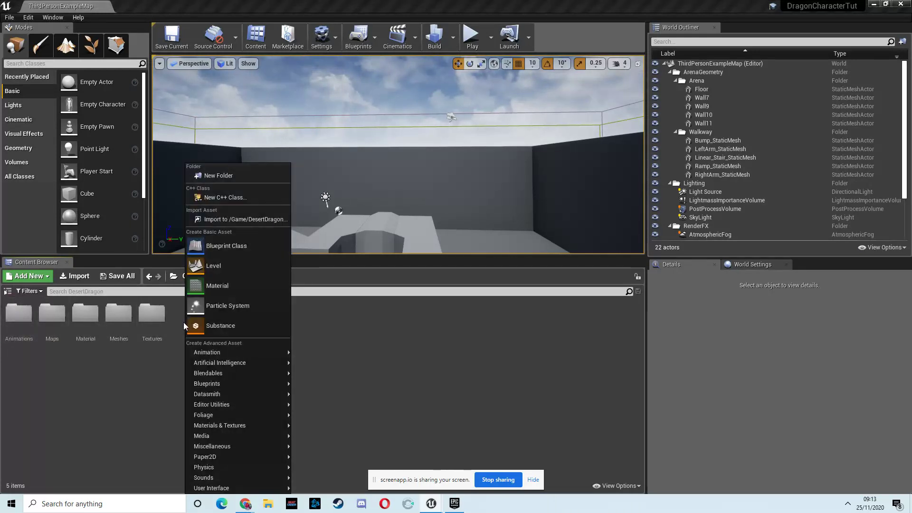
click(221, 175)
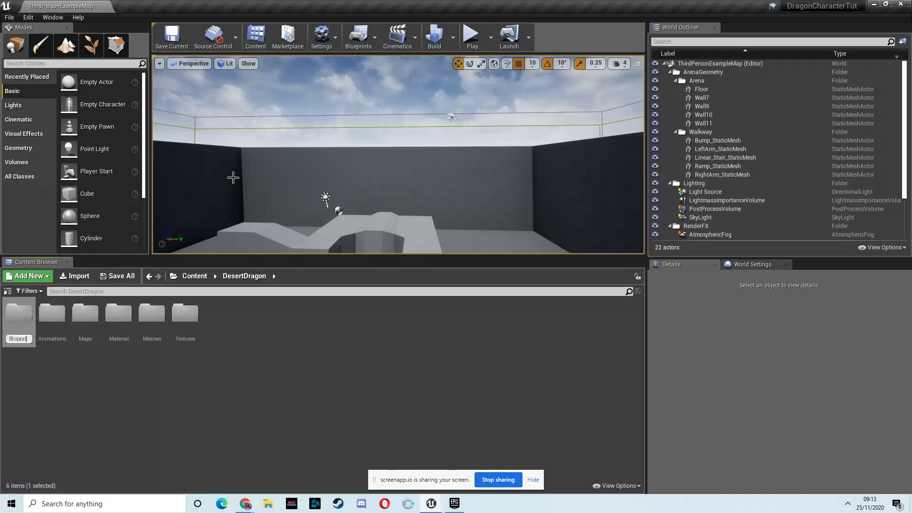
text(Bluprints)
key(Return)
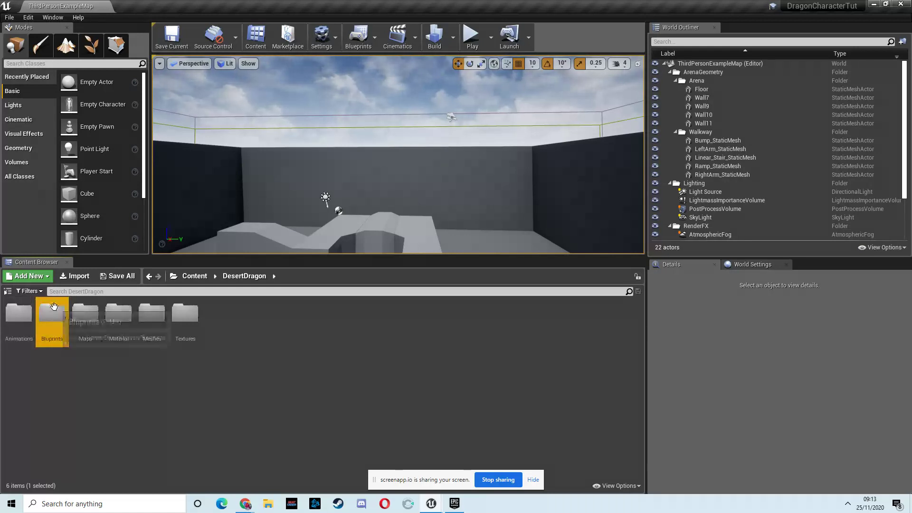
Create a Character-based Blueprint class named Dragon_BP inside the Bluprints folder.
double_click(39, 326)
right_click(35, 330)
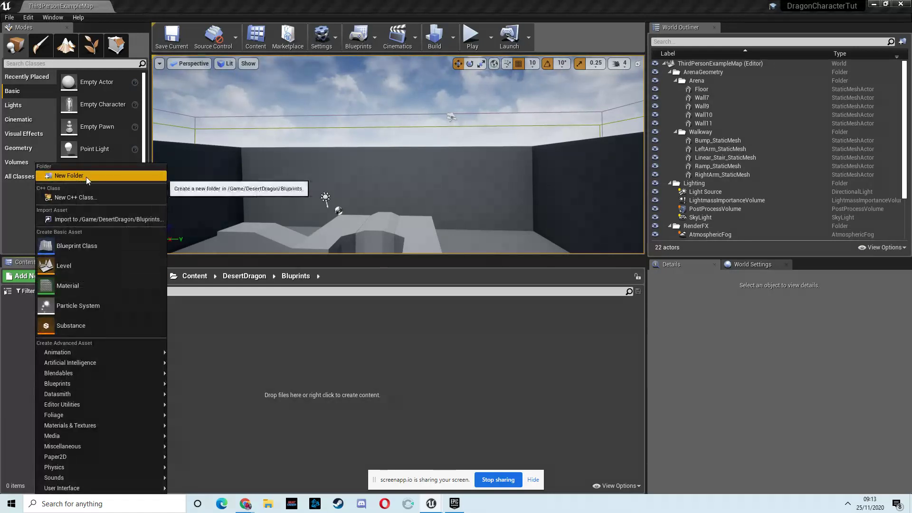
click(80, 246)
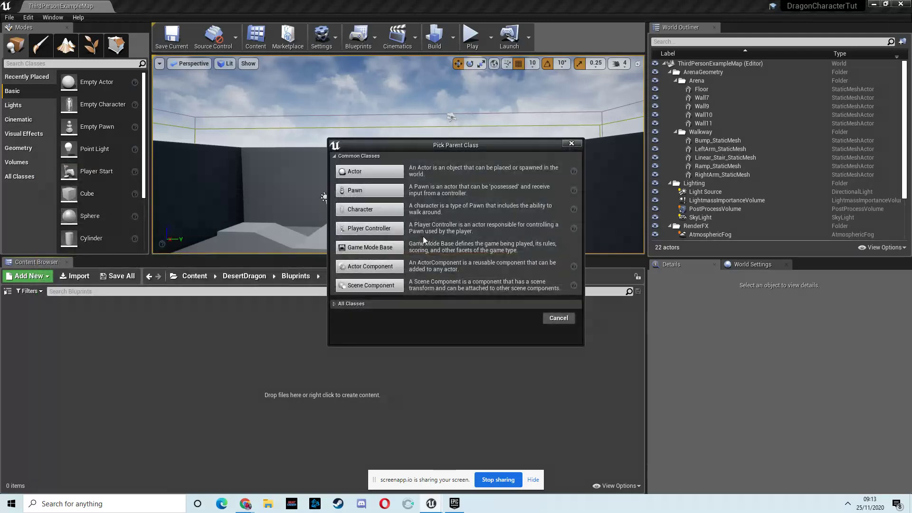
click(371, 215)
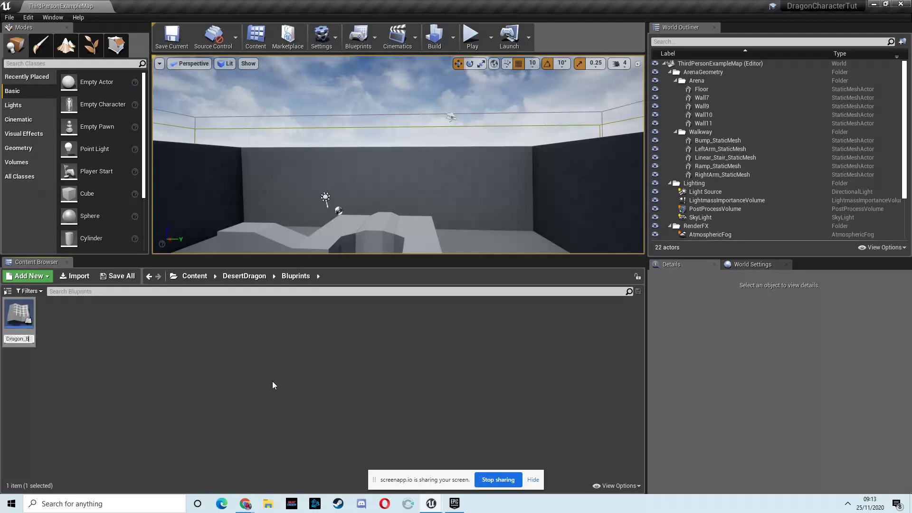
key(Return)
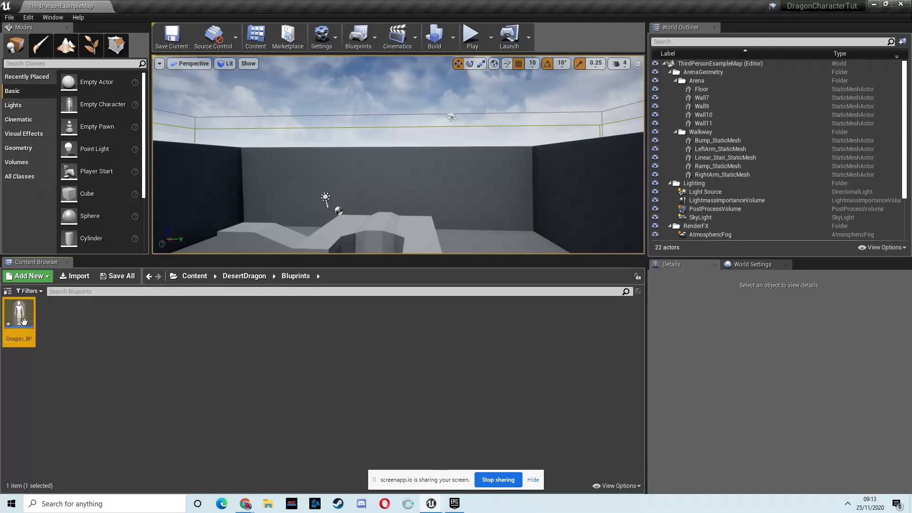
Open Dragon_BP and assign SK_DesertDragon as the skeletal mesh of its inherited Mesh component.
double_click(19, 316)
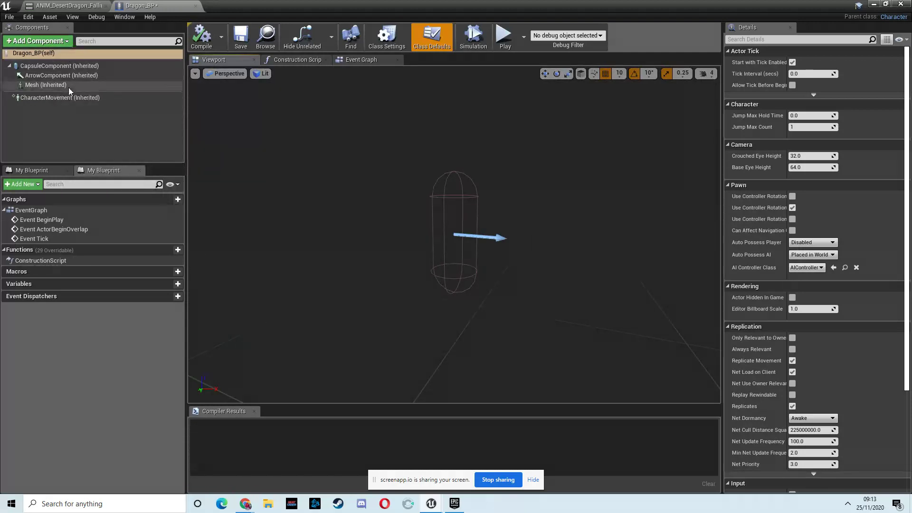
click(31, 86)
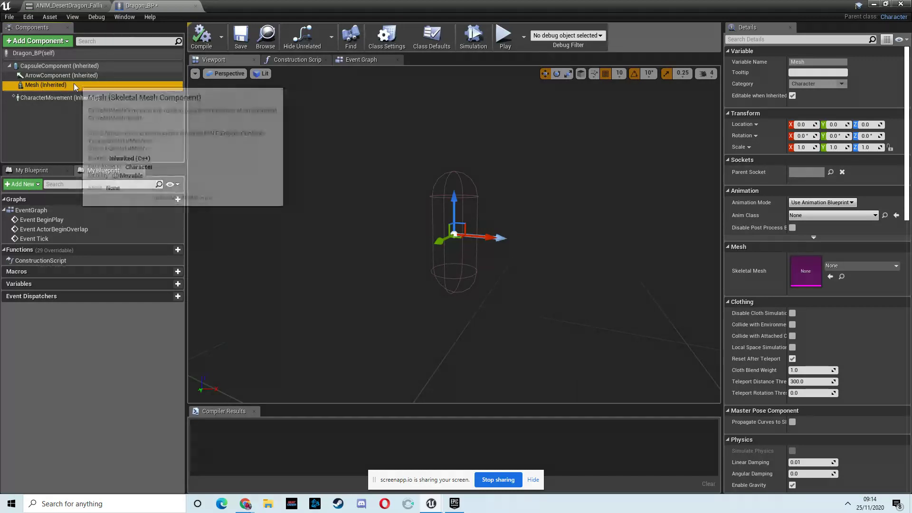
click(878, 266)
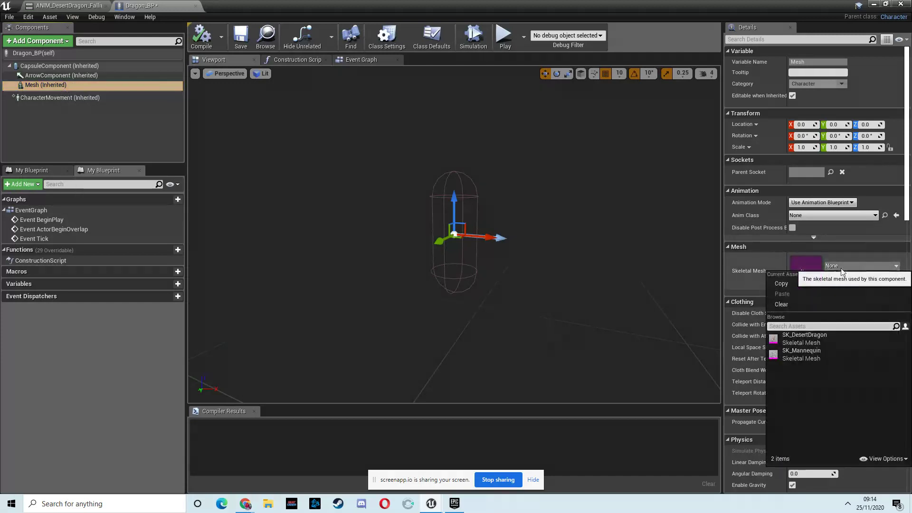
click(806, 340)
scroll(477, 256, down, 5)
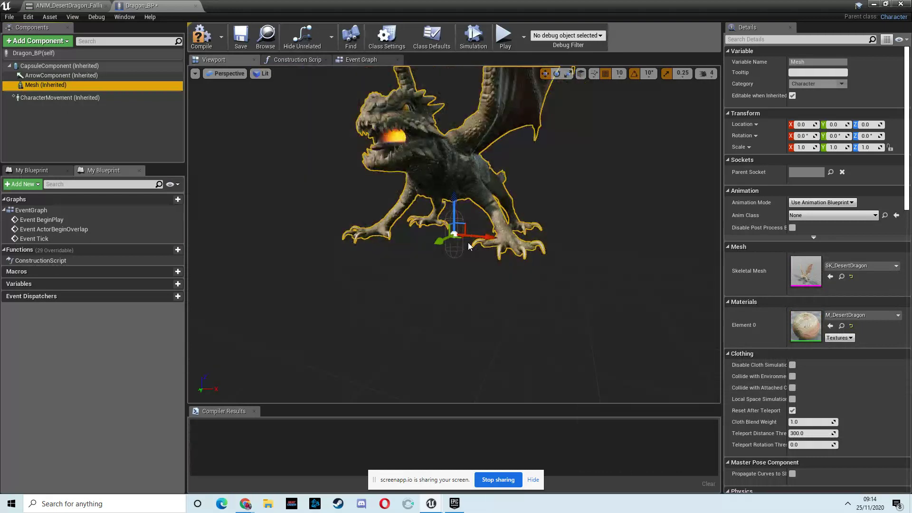
Rotate the dragon mesh to -90° about Z so it faces along the arrow component.
drag(478, 256, 401, 194)
click(557, 73)
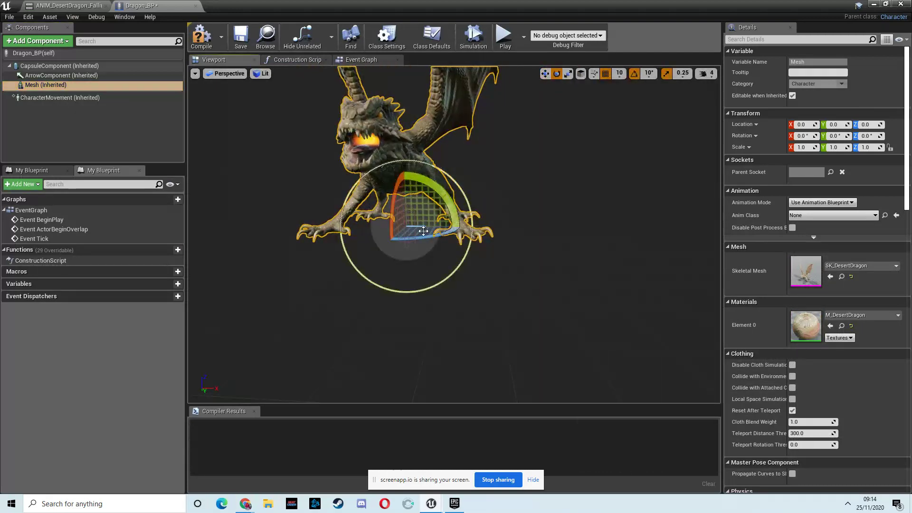
drag(423, 236, 566, 215)
scroll(491, 246, up, 5)
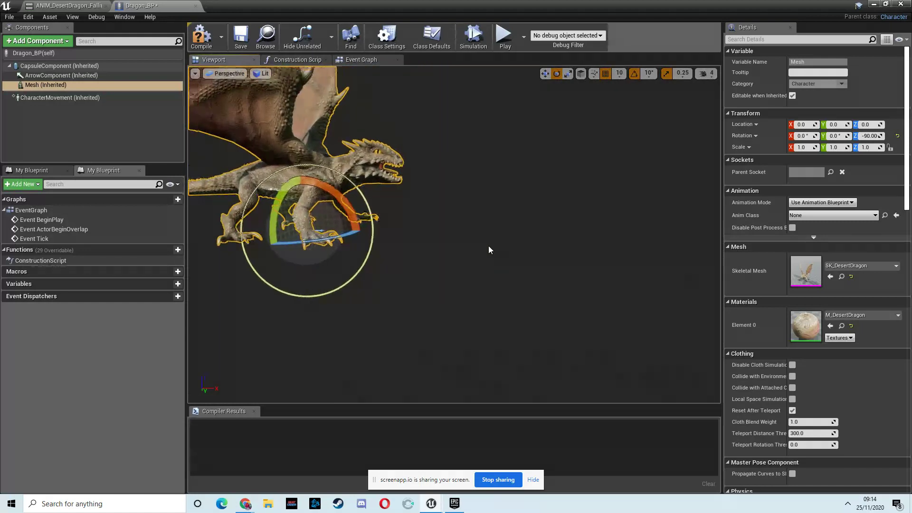
middle_drag(488, 246, 488, 244)
scroll(488, 244, up, 3)
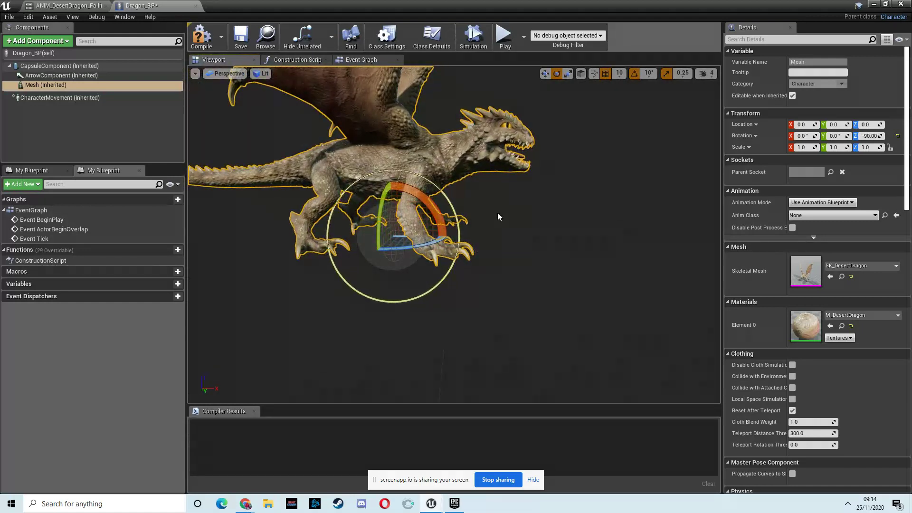
Scale the dragon mesh uniformly to 0.5 and lower it to a Z location of -60.
click(568, 74)
drag(400, 231, 376, 241)
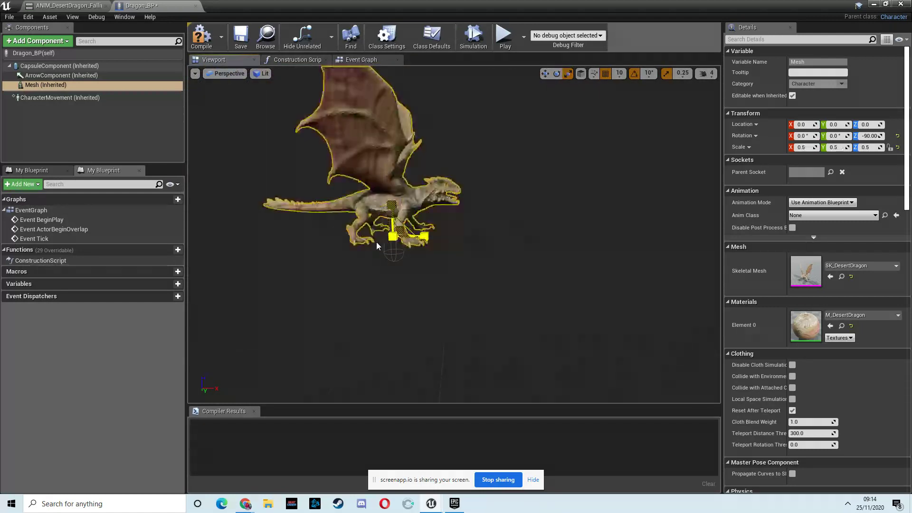
click(545, 74)
drag(394, 198, 397, 221)
right_drag(395, 219, 452, 254)
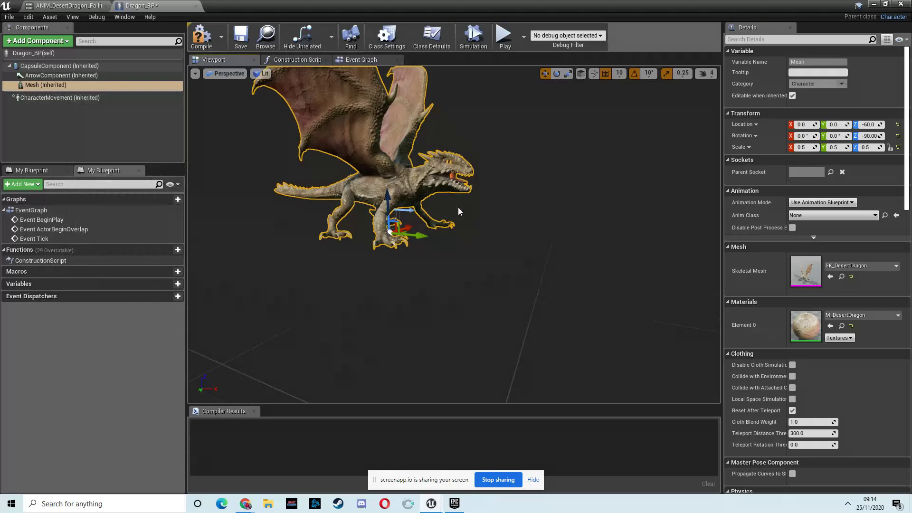
Add a SpringArm component under the Mesh and rotate it to 90° about Z so it extends behind the dragon.
click(46, 85)
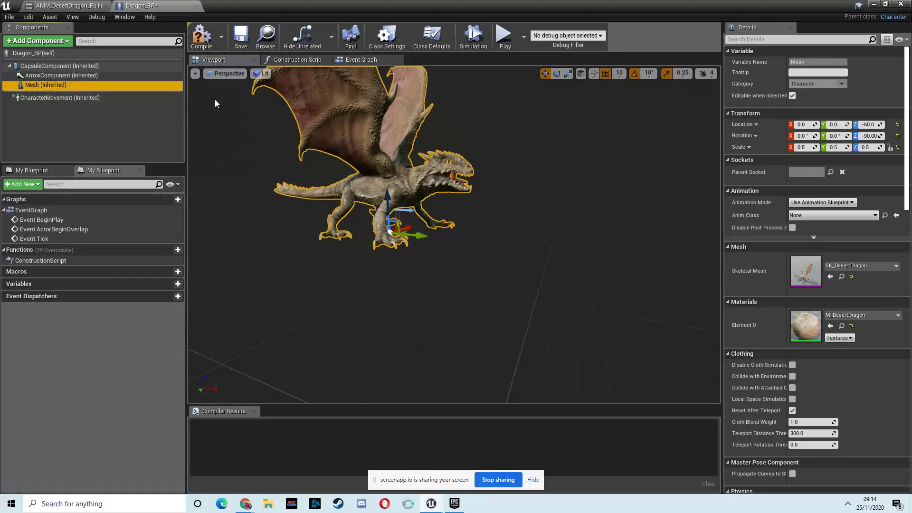
click(66, 42)
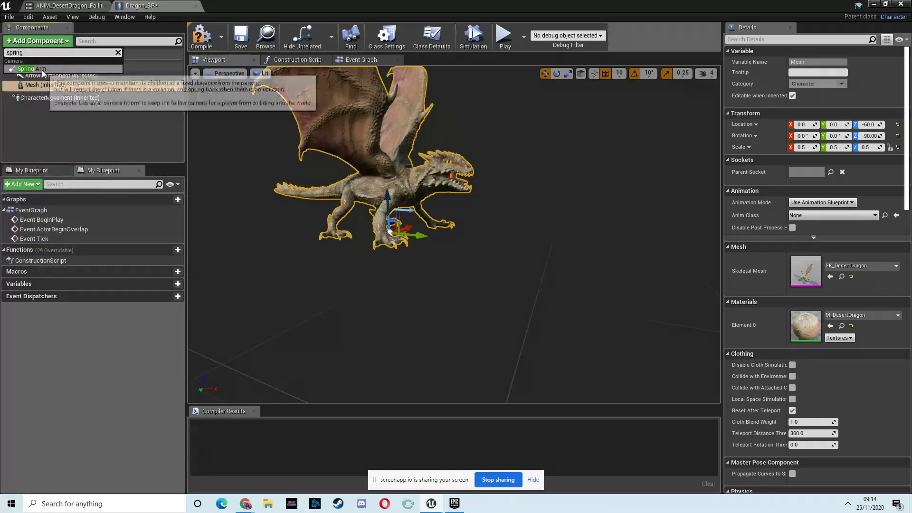
click(557, 73)
click(421, 241)
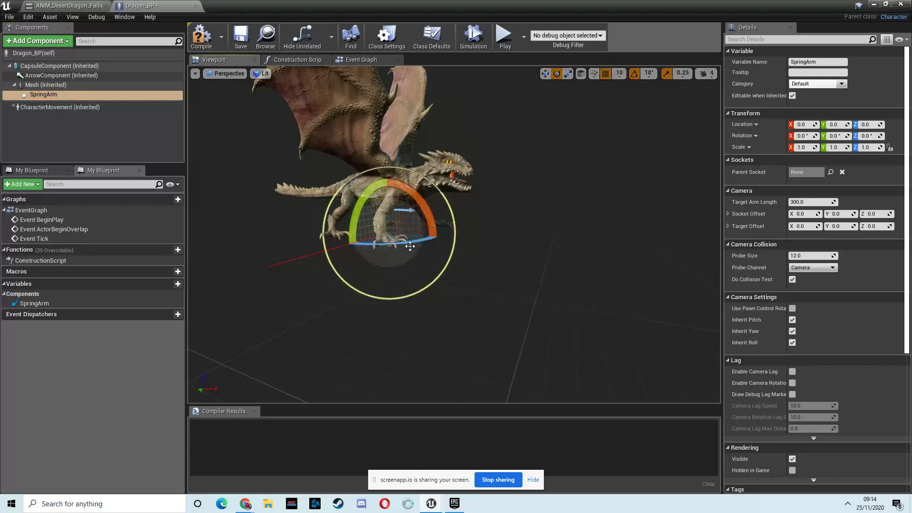
drag(410, 245, 417, 242)
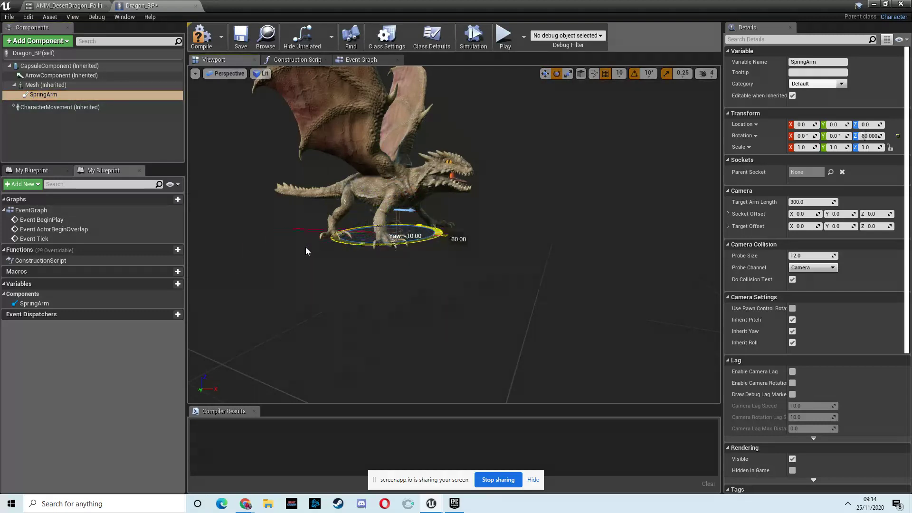
drag(291, 257, 291, 257)
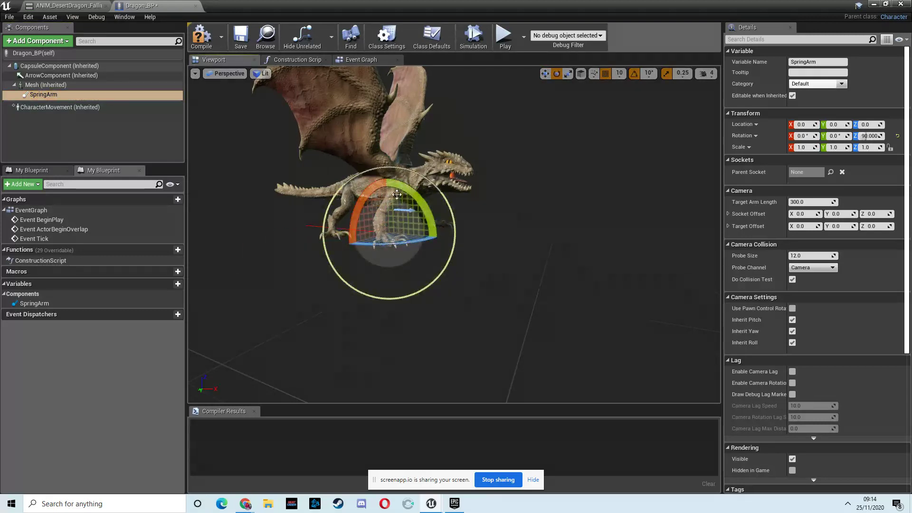
Raise the spring arm above the dragon's feet to a Z location of 200.
click(545, 73)
drag(388, 194, 381, 159)
mouse_move(377, 215)
right_down()
mouse_move(378, 232)
mouse_move(384, 204)
mouse_move(392, 205)
right_up()
key(s)
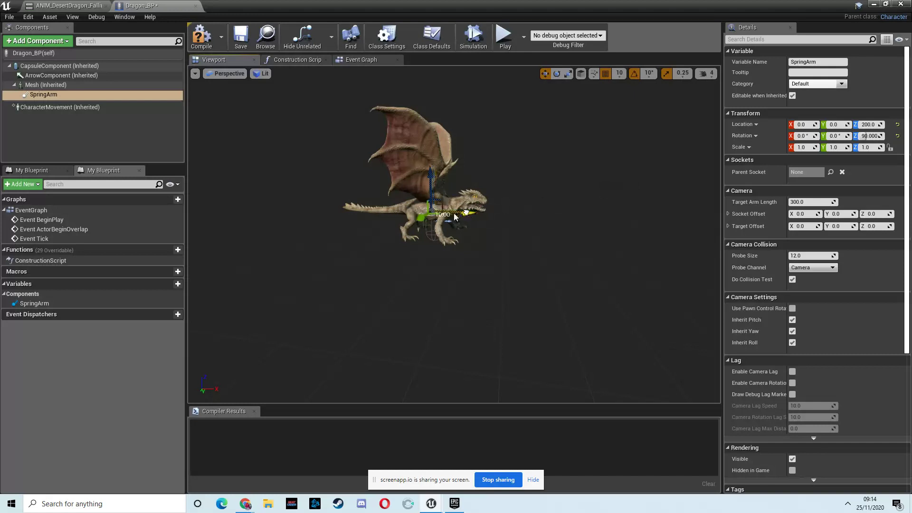
Set the spring arm's Target Arm Length to 600, keeping its origin at the dragon.
drag(454, 217, 307, 221)
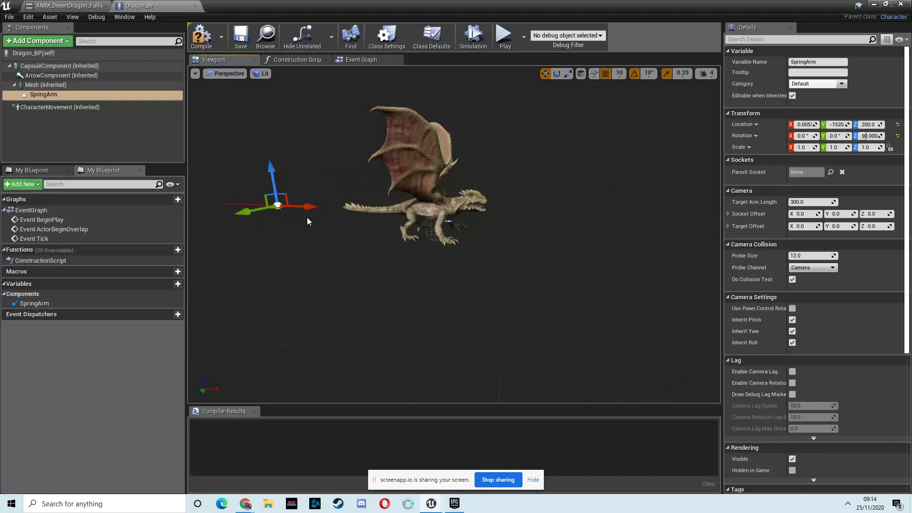
key(ctrl+z)
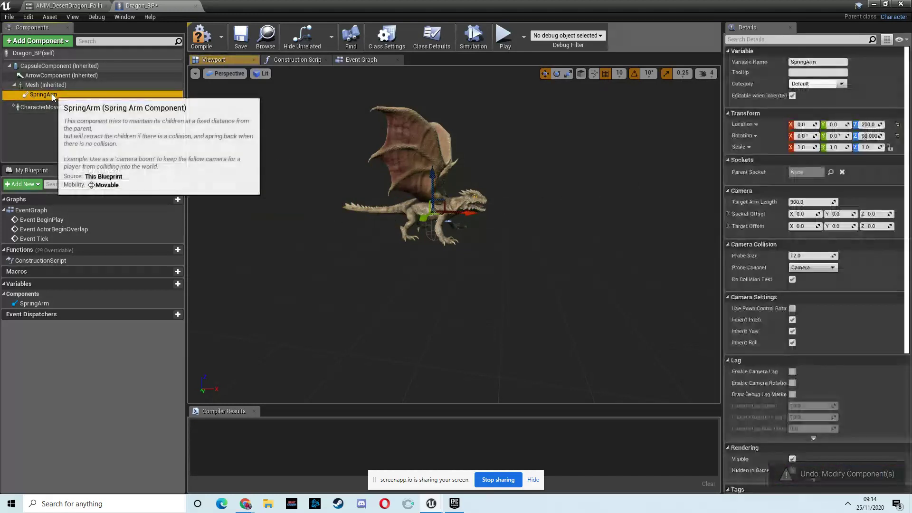
click(804, 202)
text(60)
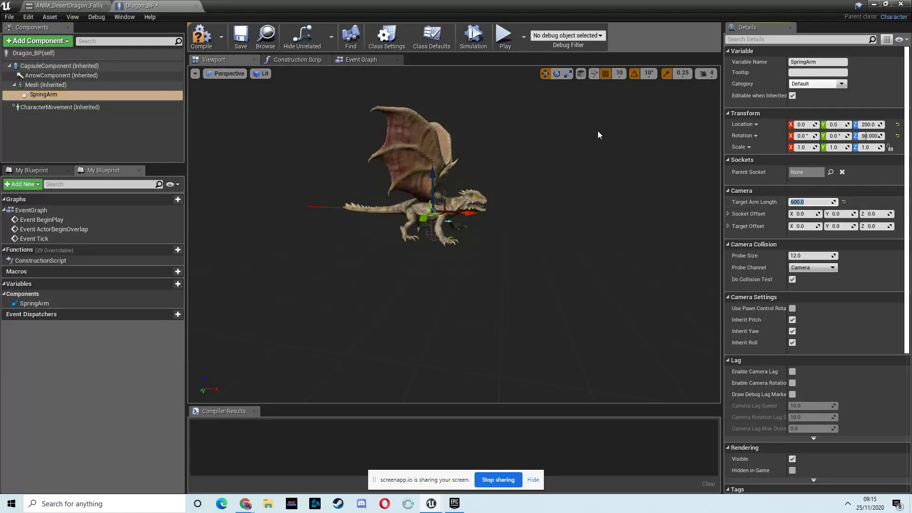
Add a Camera component as a child of the SpringArm, keeping the name Camera.
click(78, 135)
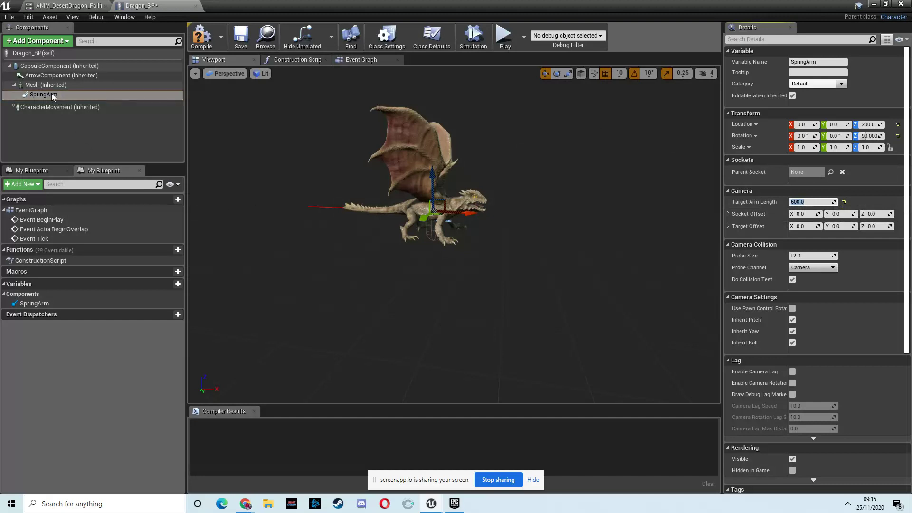
click(57, 41)
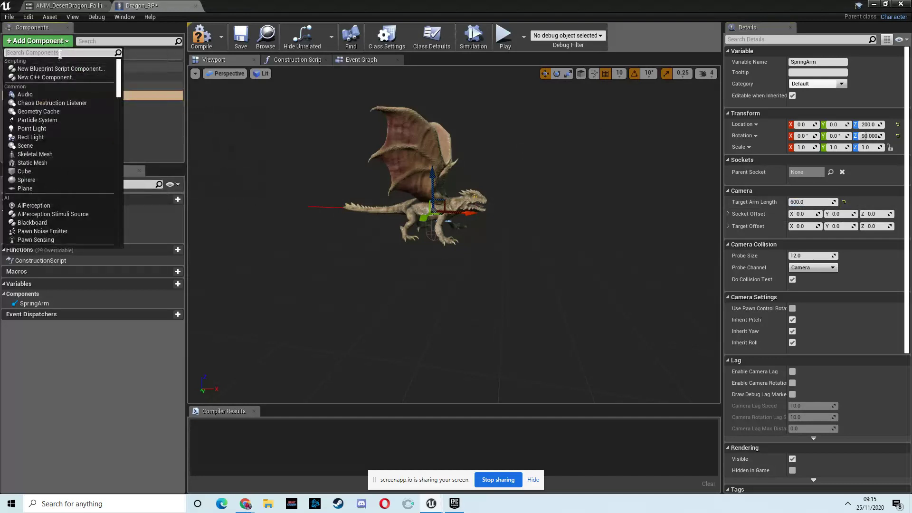
text(camera)
key(Return)
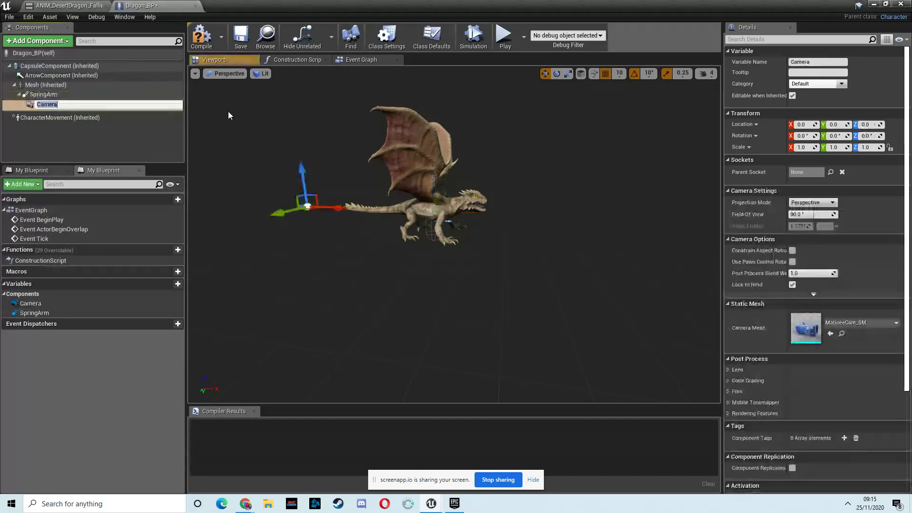
key(Return)
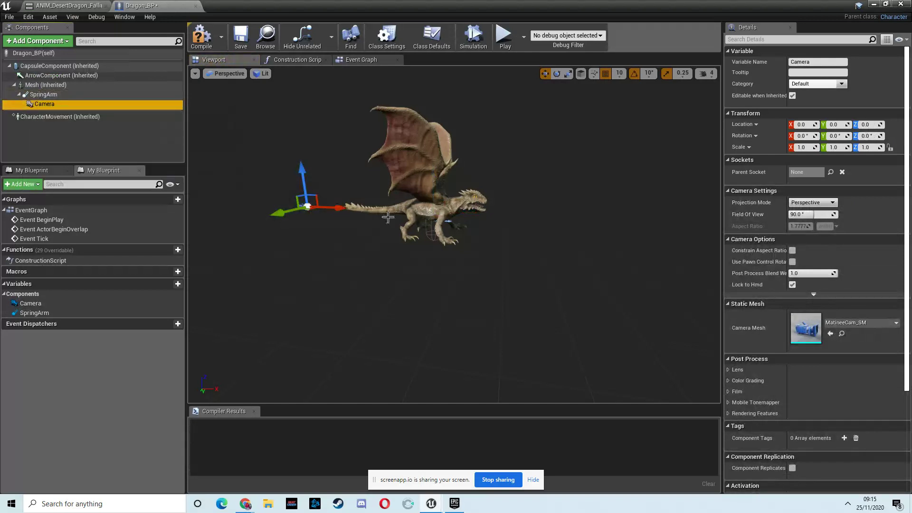
Tilt the spring arm to a Y rotation of -20° so the camera looks down on the dragon from behind.
drag(460, 241, 577, 247)
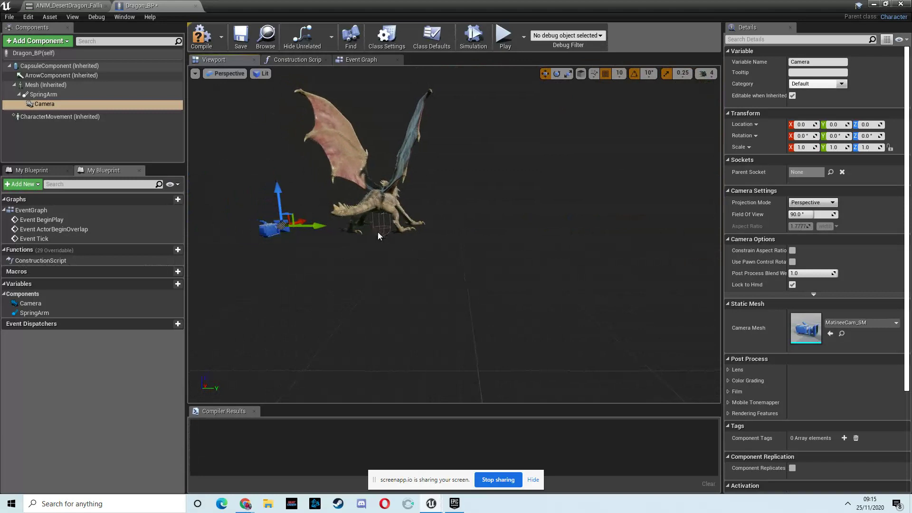
drag(377, 231, 437, 187)
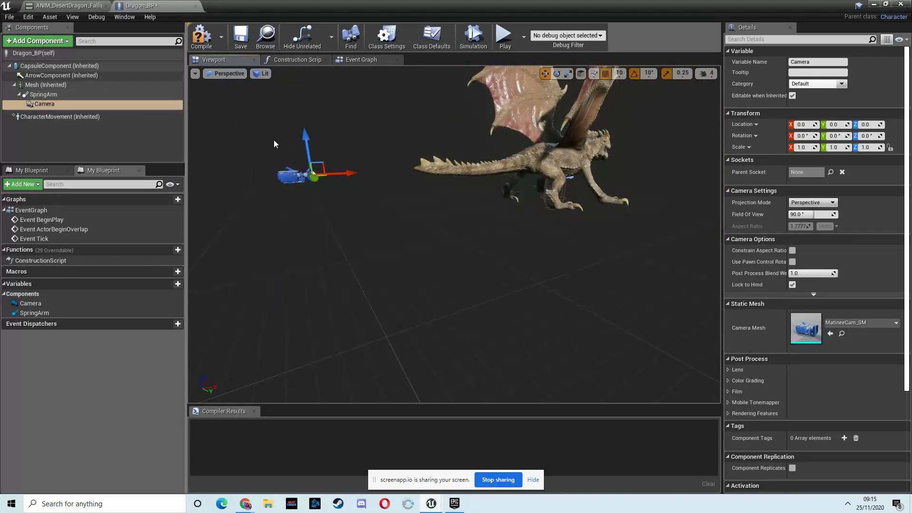
click(49, 95)
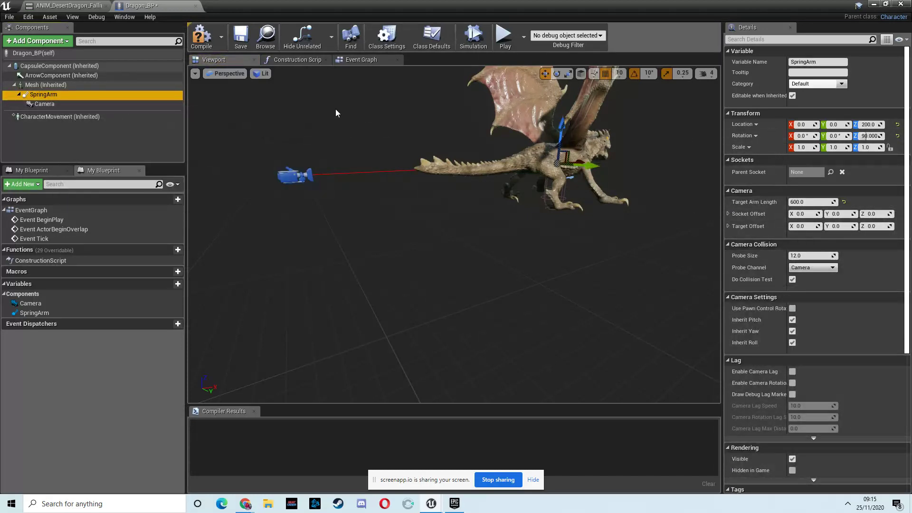
click(556, 74)
click(548, 172)
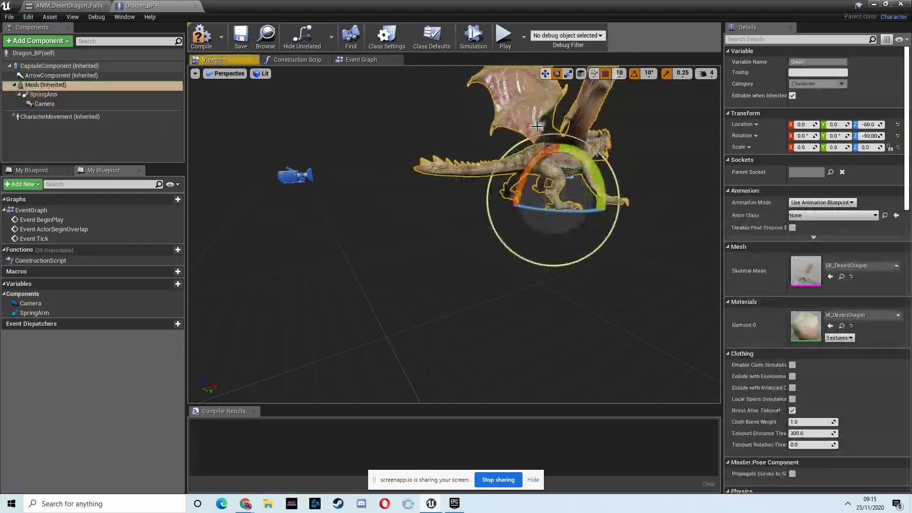
click(43, 95)
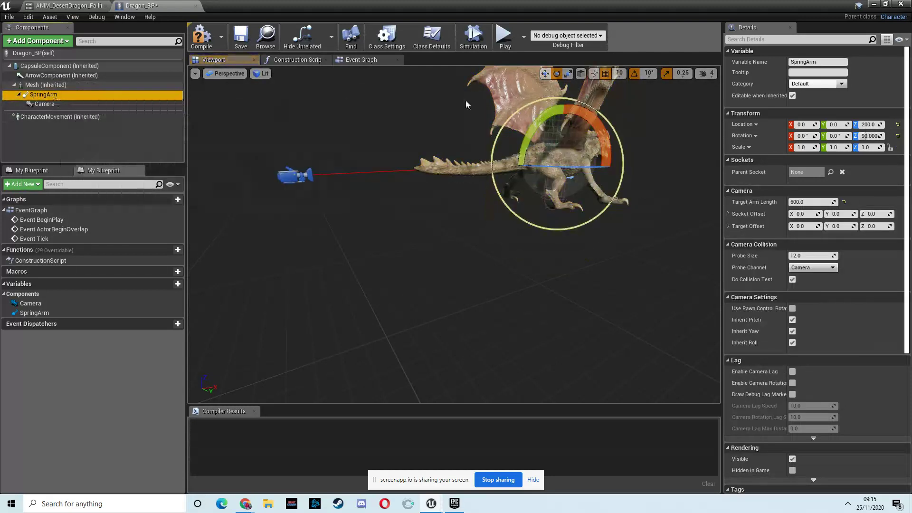
drag(541, 118, 562, 113)
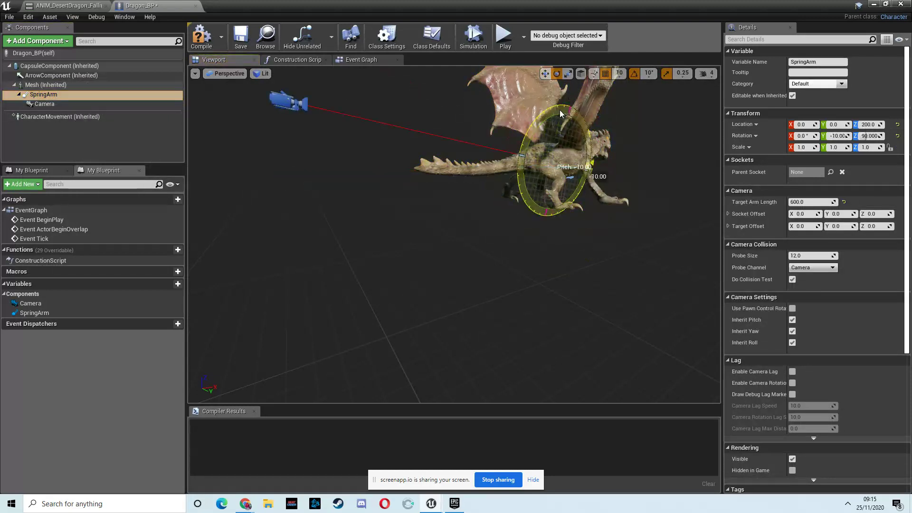
right_drag(470, 187, 410, 181)
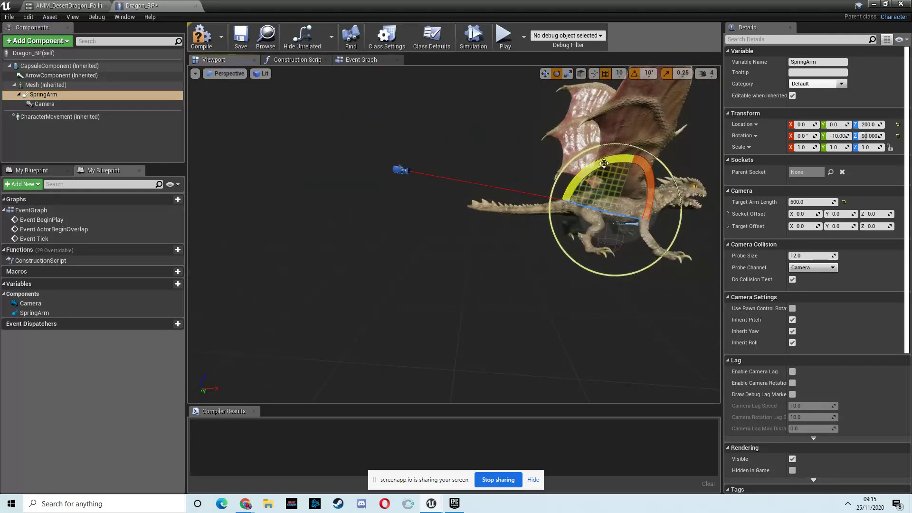
drag(603, 163, 616, 159)
right_drag(477, 207, 478, 208)
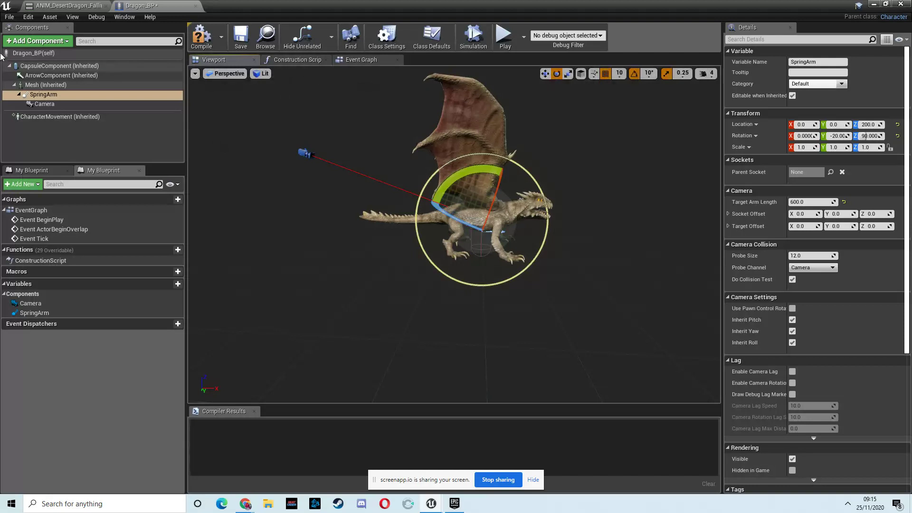
Set Auto Possess Player to Player 0 in the class defaults of Dragon_BP.
click(40, 53)
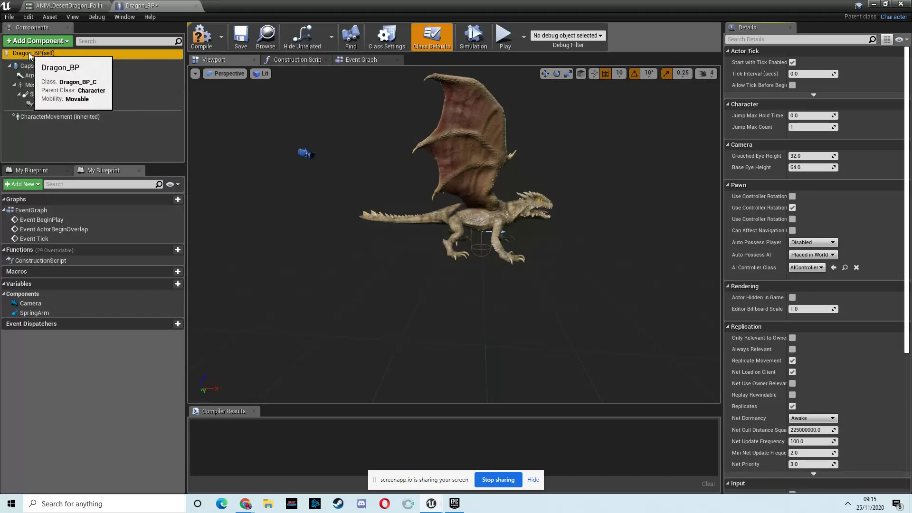
click(740, 39)
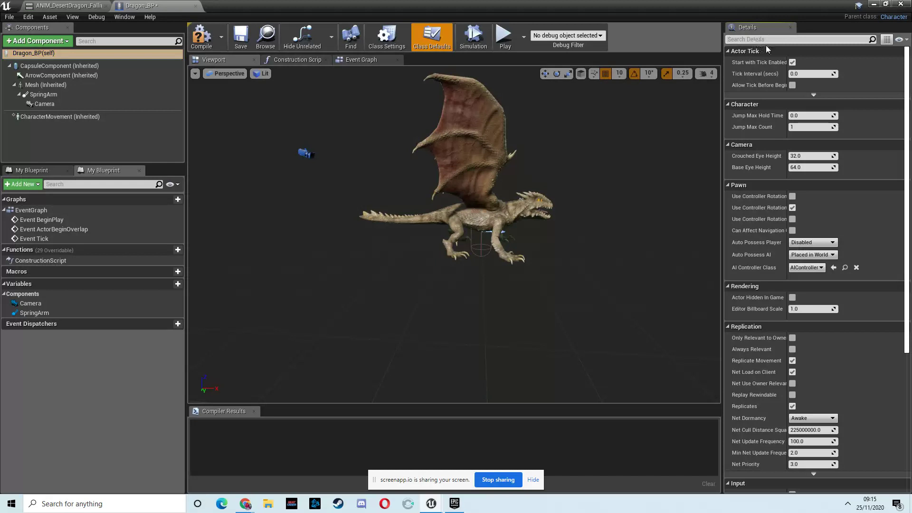
text(poss)
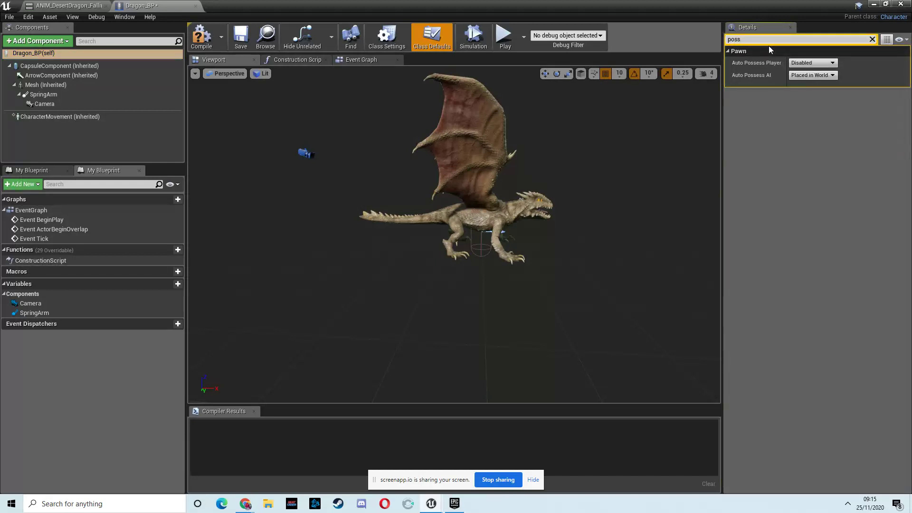
click(811, 63)
click(806, 78)
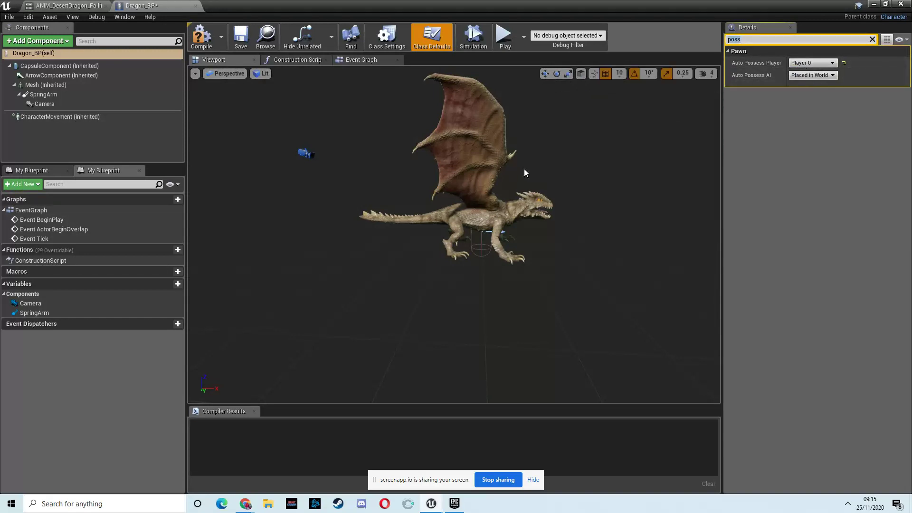
Place Dragon_BP in the ThirdPersonExampleMap level and delete the existing ThirdPersonCharacter.
click(876, 6)
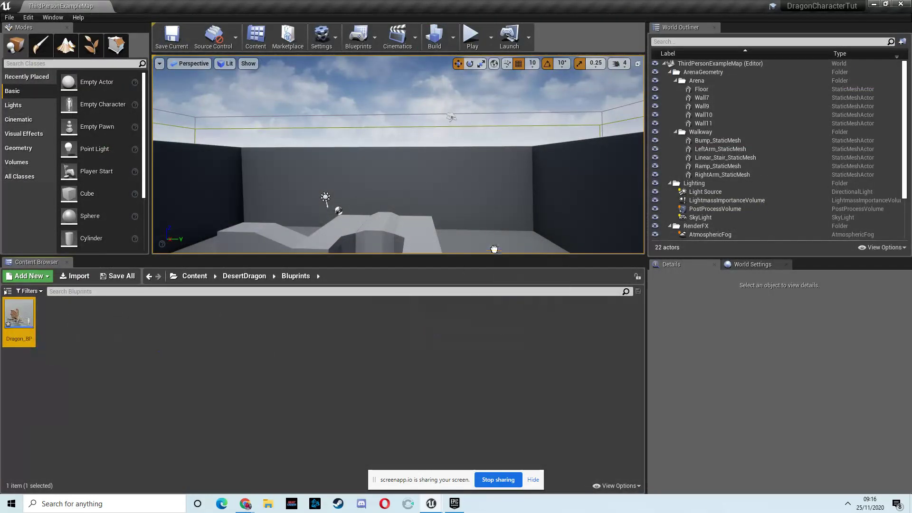
drag(494, 249, 477, 237)
mouse_move(477, 237)
right_down()
mouse_move(477, 258)
mouse_move(466, 258)
mouse_move(467, 224)
right_up()
key(w)
click(470, 205)
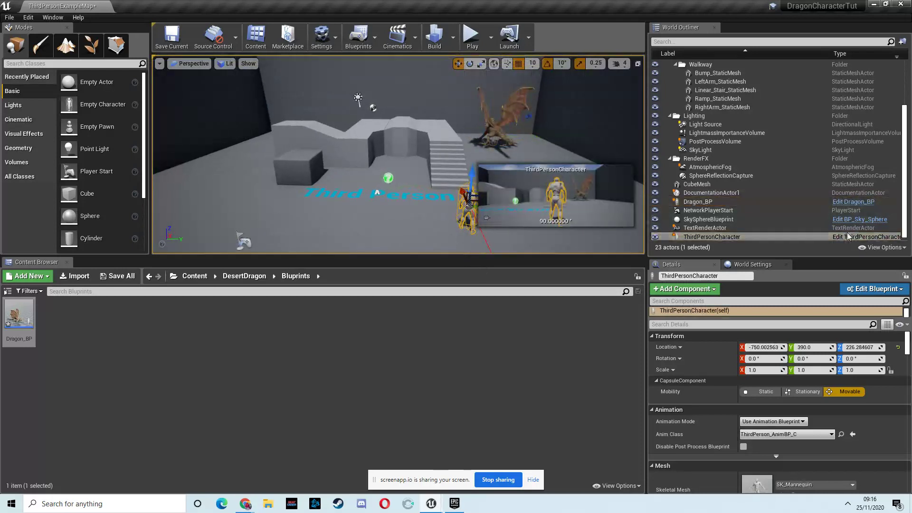
key(Delete)
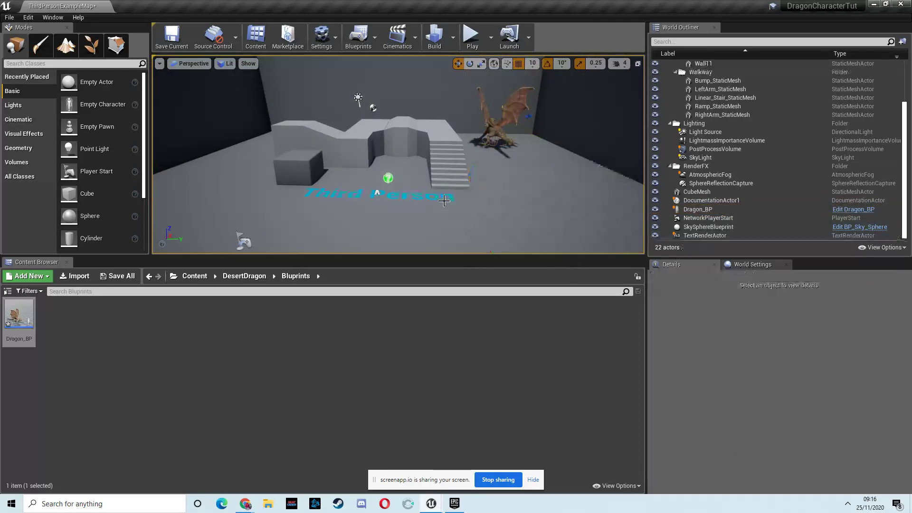
Move the placed dragon along X to about -700 in the level and play-test its follow camera.
click(499, 129)
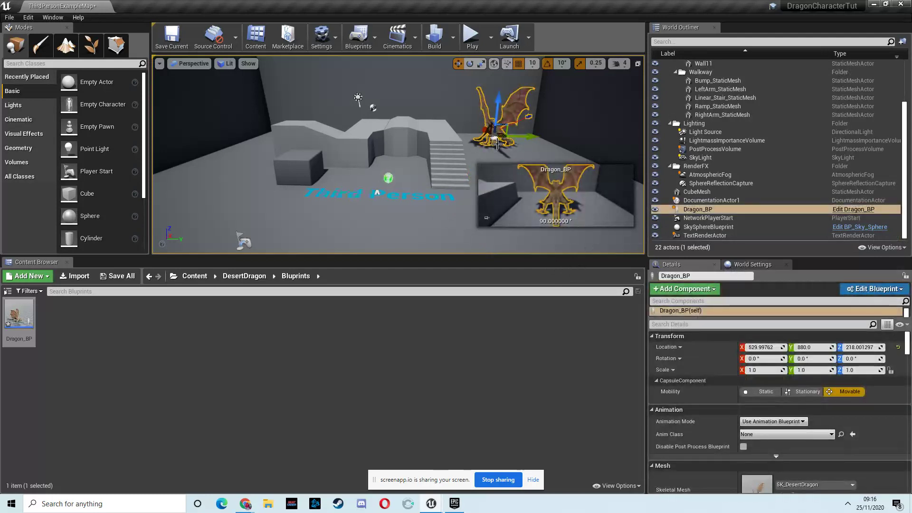
drag(486, 130, 509, 179)
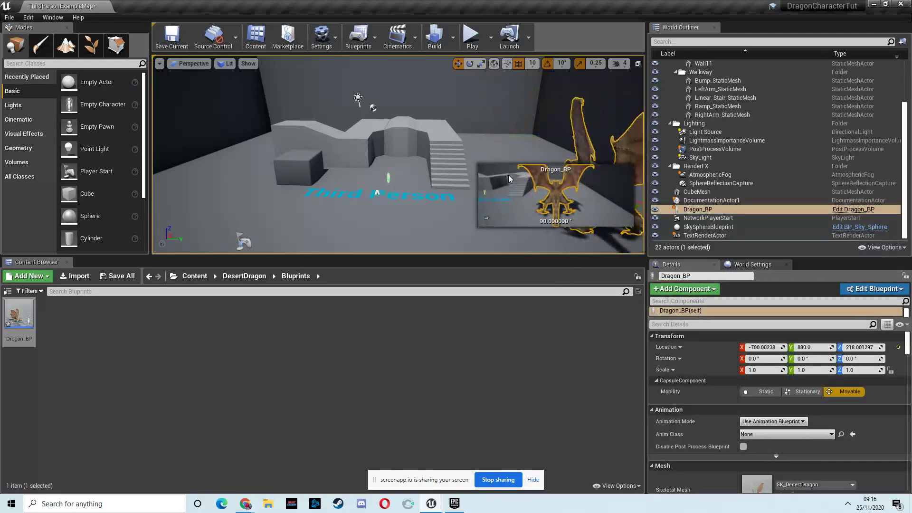
click(468, 41)
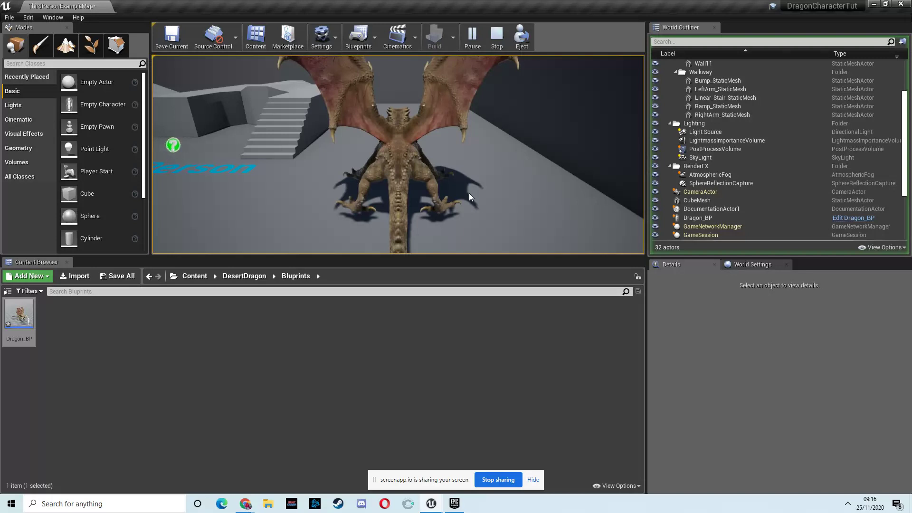
key(Escape)
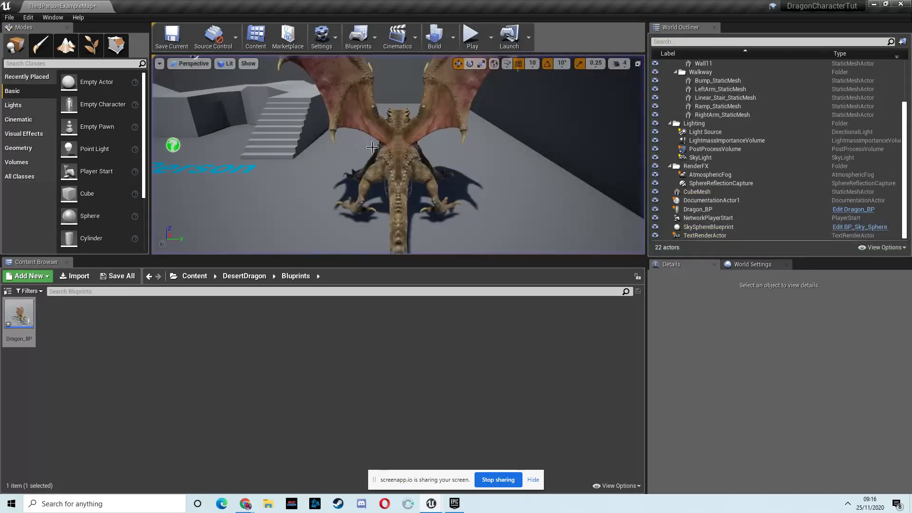
Open the ThirdPersonCharacter Blueprint from the ThirdPersonBP/Blueprints content folder.
click(401, 154)
right_drag(400, 154, 328, 169)
click(192, 276)
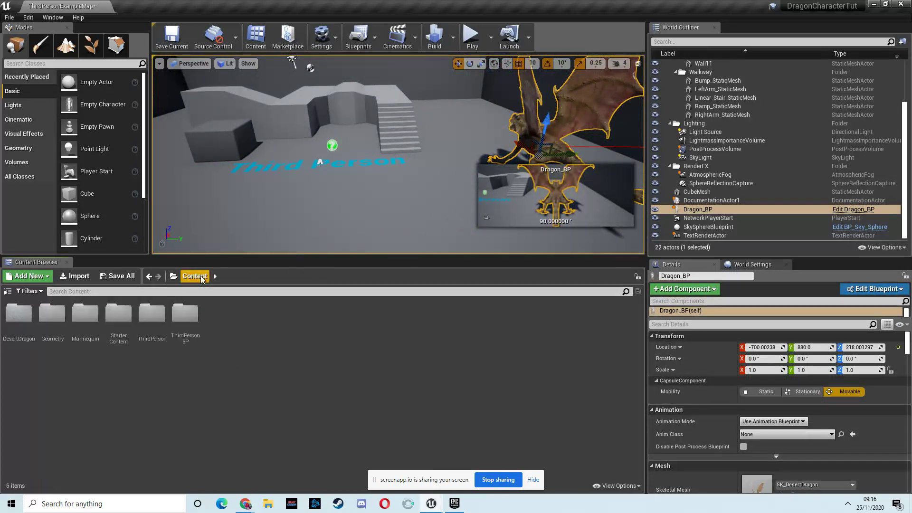
double_click(187, 314)
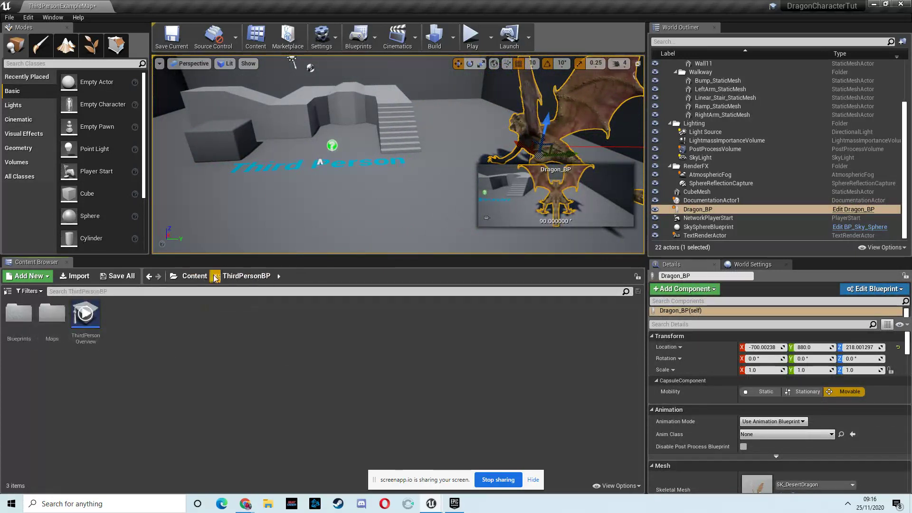
double_click(12, 330)
double_click(13, 318)
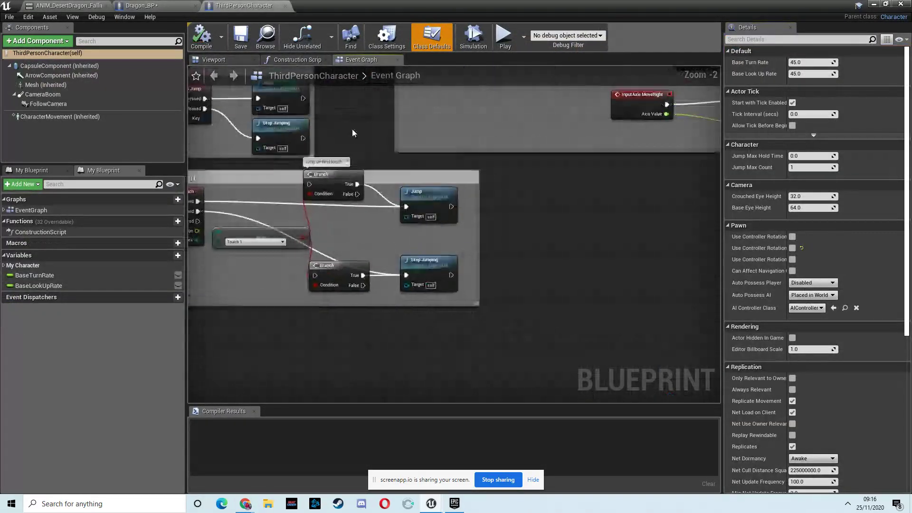
Move the Jump group aside in ThirdPersonCharacter's Event Graph and copy the Mouse input and Movement input groups.
scroll(340, 129, down, 3)
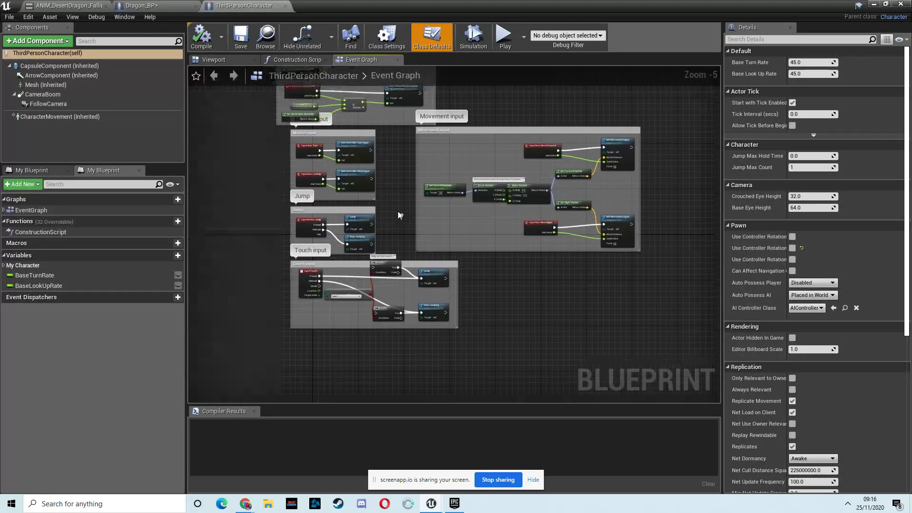
right_drag(403, 217, 300, 167)
drag(306, 156, 306, 162)
drag(446, 149, 445, 148)
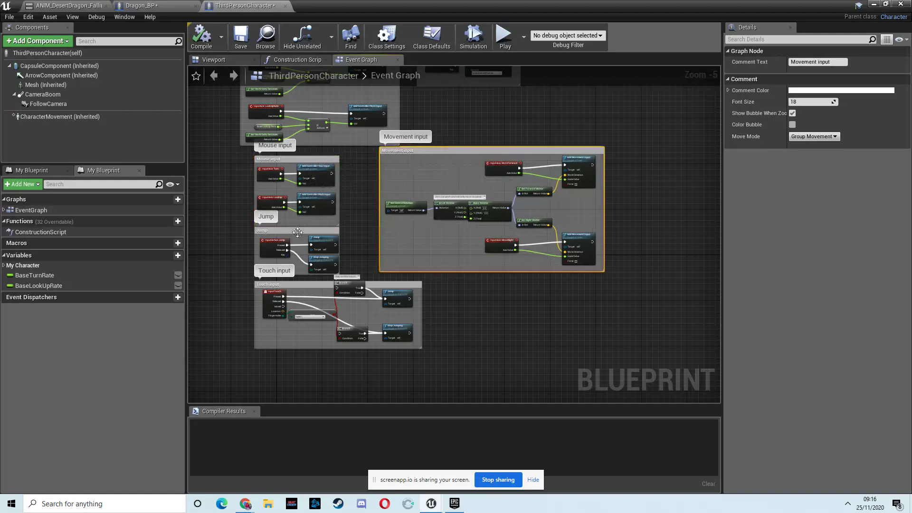
drag(296, 231, 239, 215)
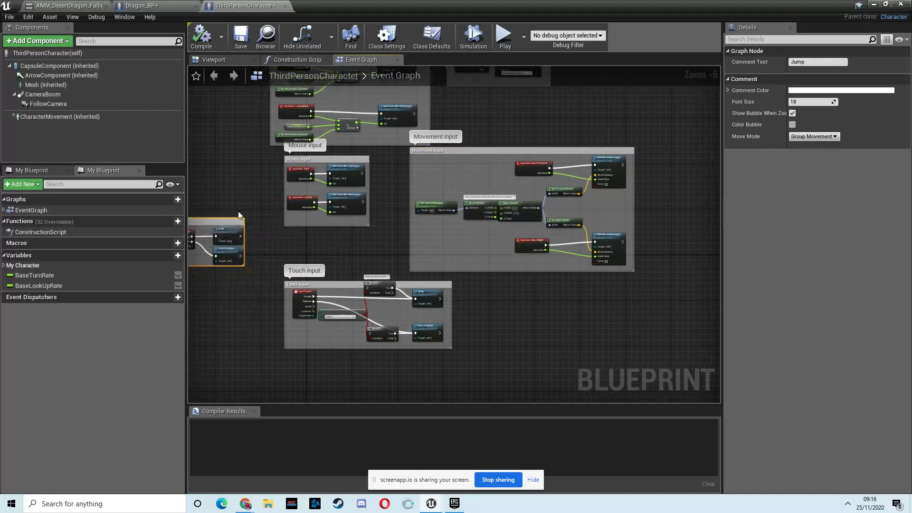
drag(332, 157, 349, 172)
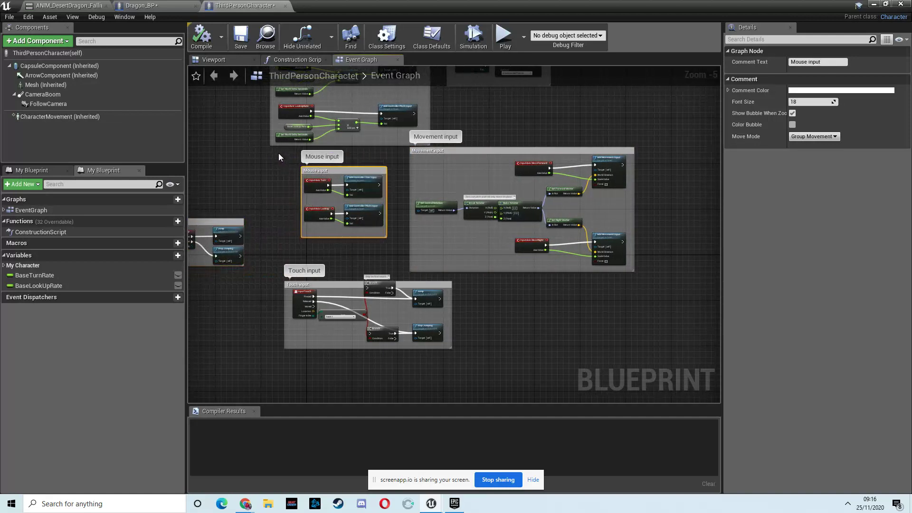
drag(279, 154, 554, 226)
drag(665, 280, 660, 276)
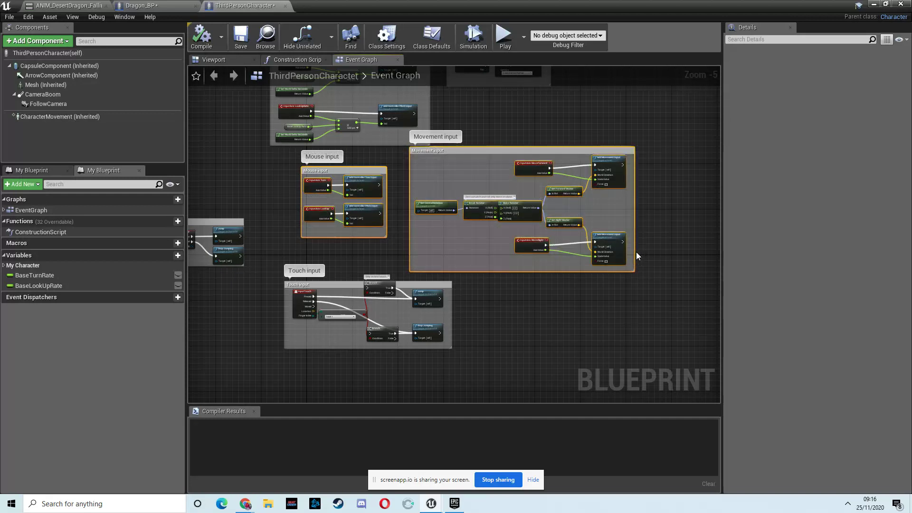
Delete all default event nodes from the Event Graph of Dragon_BP.
click(149, 7)
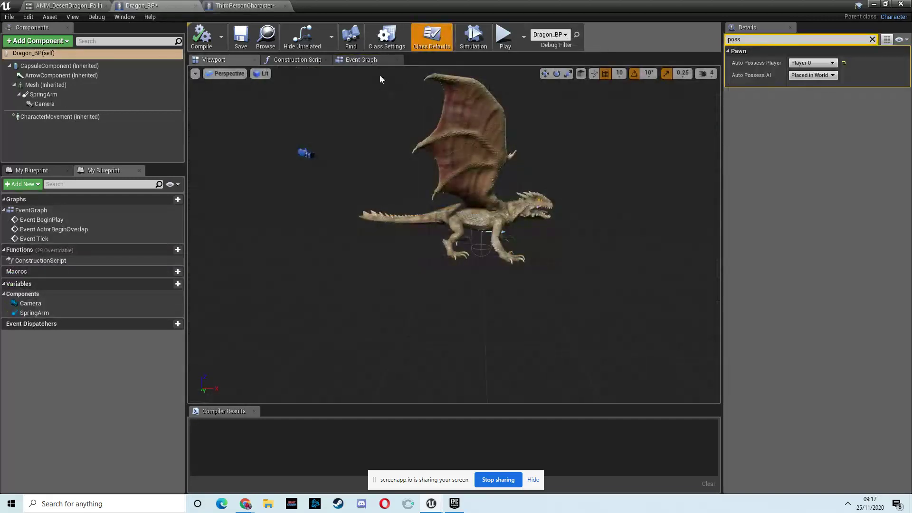
click(361, 60)
drag(434, 133, 575, 367)
key(Delete)
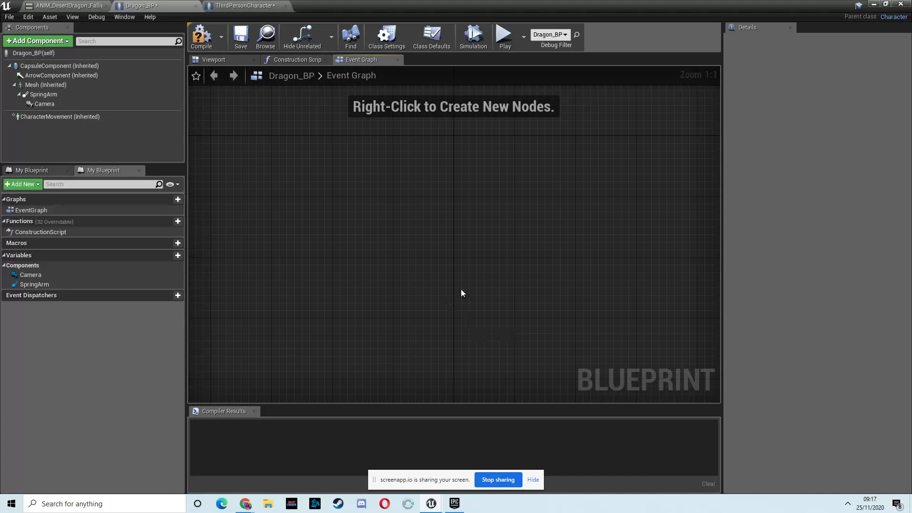
Paste the Mouse input and Movement input groups into Dragon_BP's Event Graph and compile the Blueprint.
key(ctrl+v)
scroll(443, 154, down, 2)
right_drag(442, 149, 433, 133)
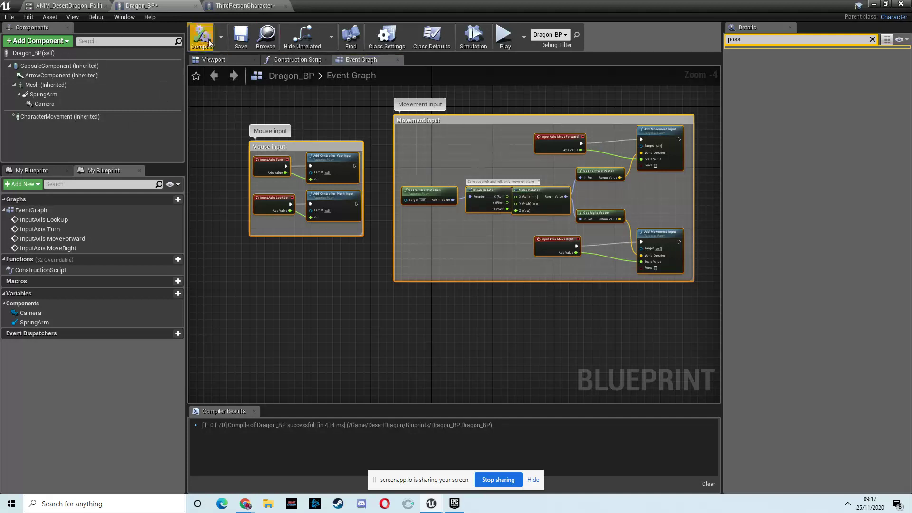
Play the level and steer the dragon around the arena to test its movement and mouse turning, ending with the simulation stopped.
click(874, 6)
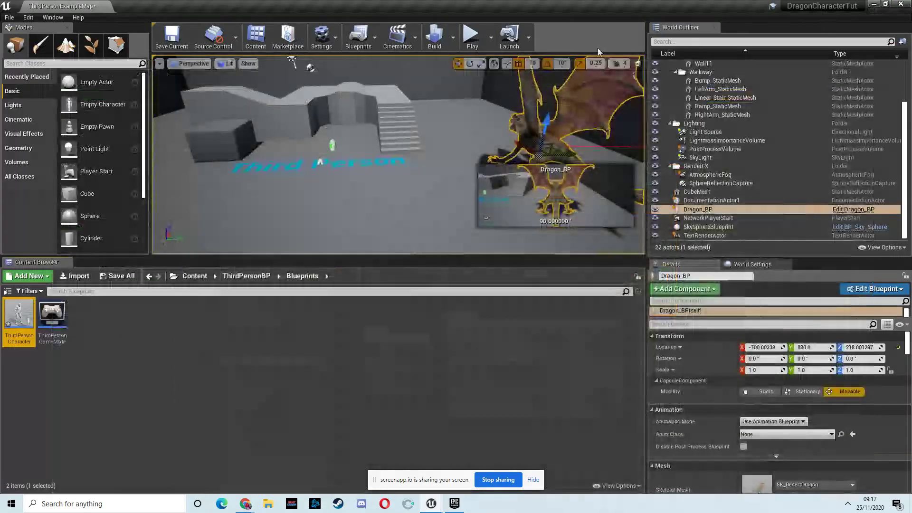
click(472, 36)
key(w)
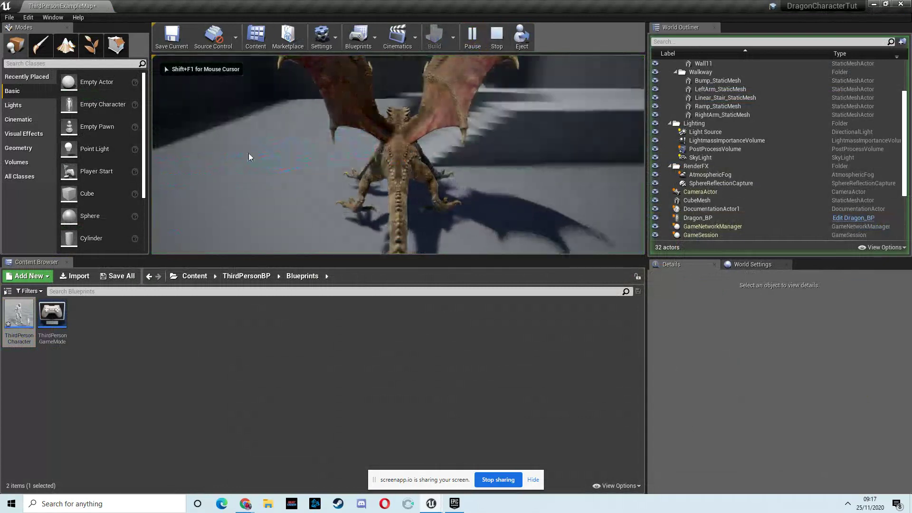
key(w)
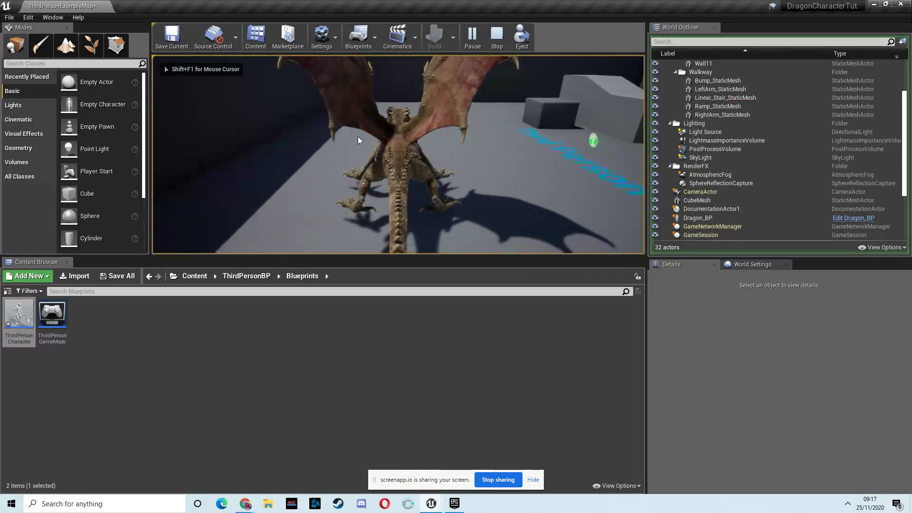
key(w)
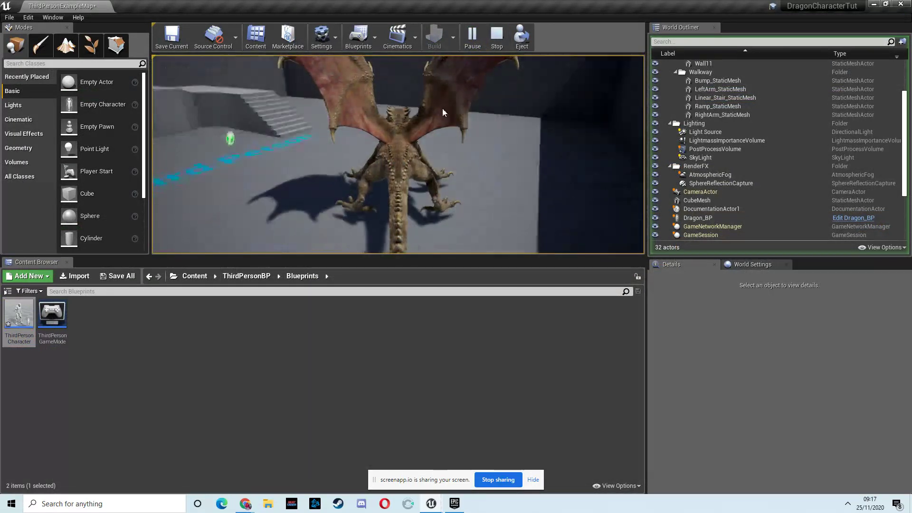
key(w)
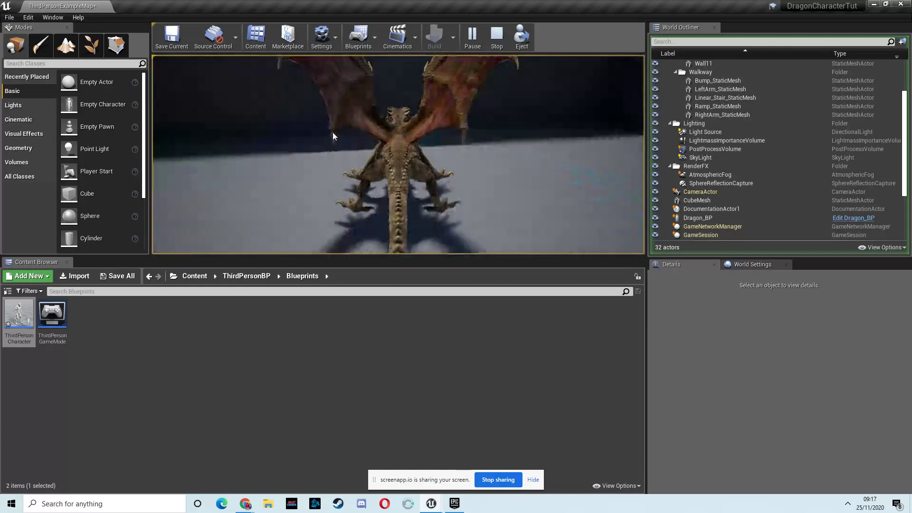
key(w)
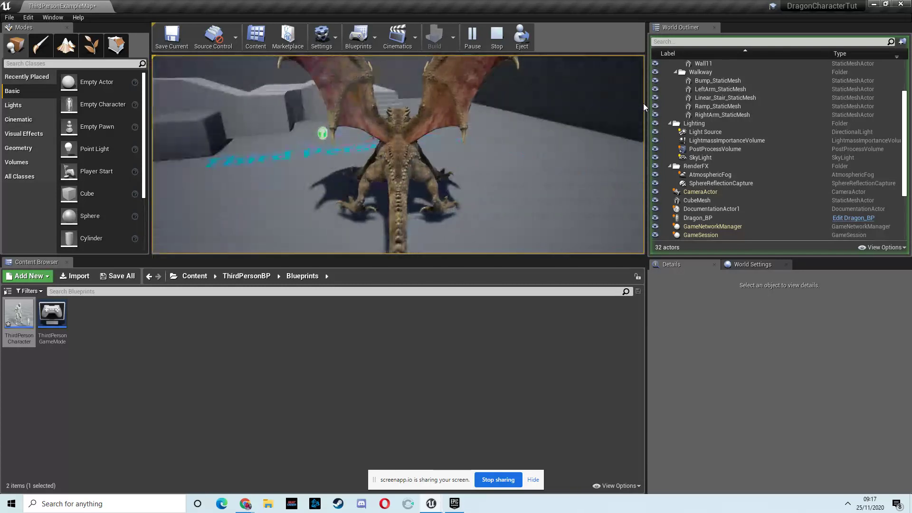
key(w)
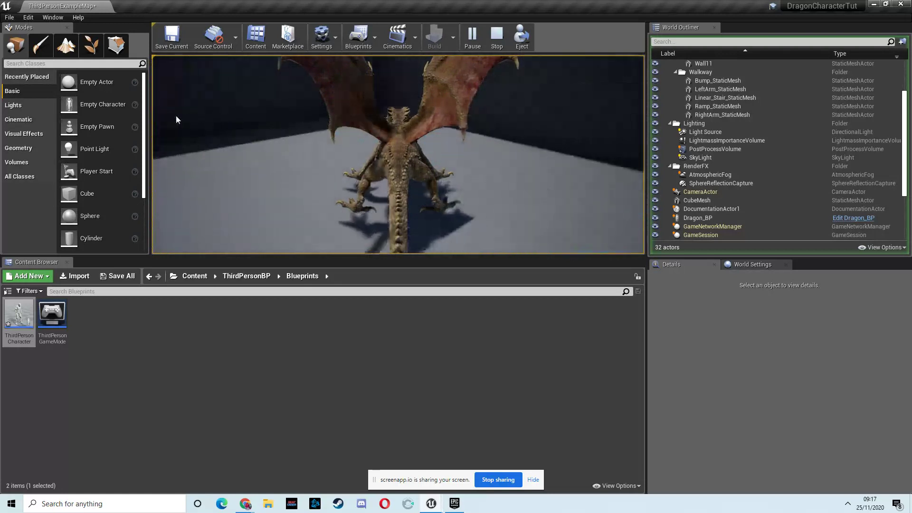
key(w)
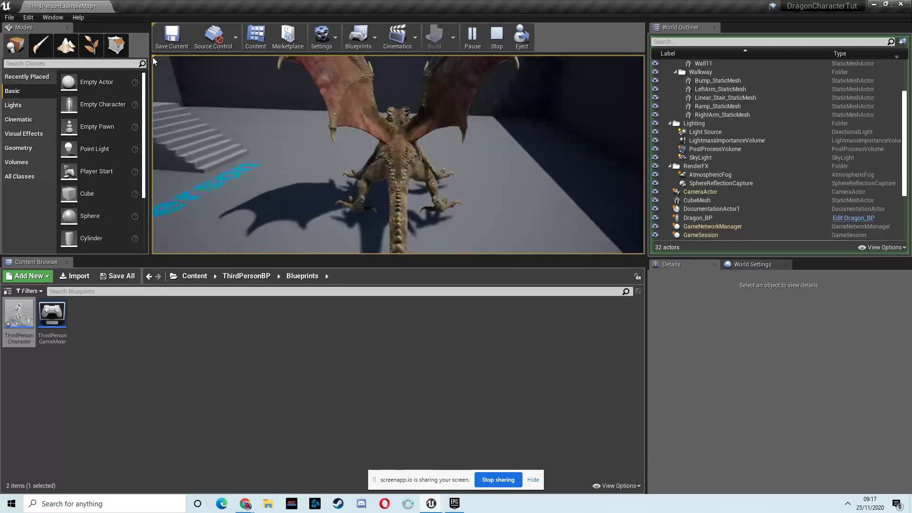
key(Escape)
Open Dragon_BP's viewport from the dragon placed in the level and activate the translate tool for its mesh.
drag(390, 142, 392, 125)
click(352, 164)
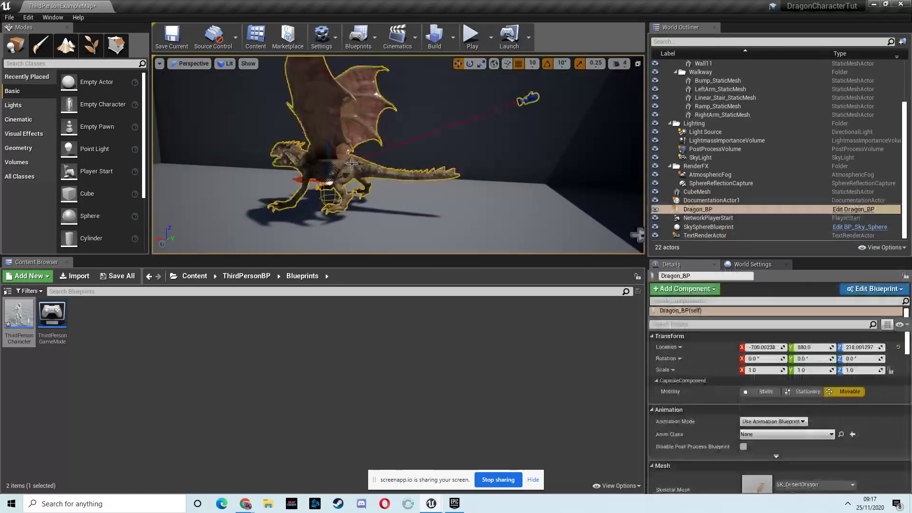
click(850, 210)
click(238, 60)
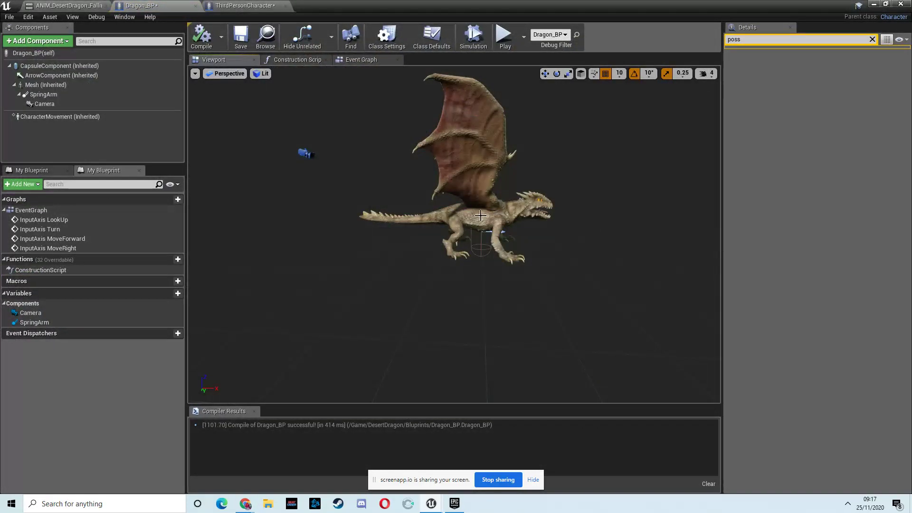
click(494, 133)
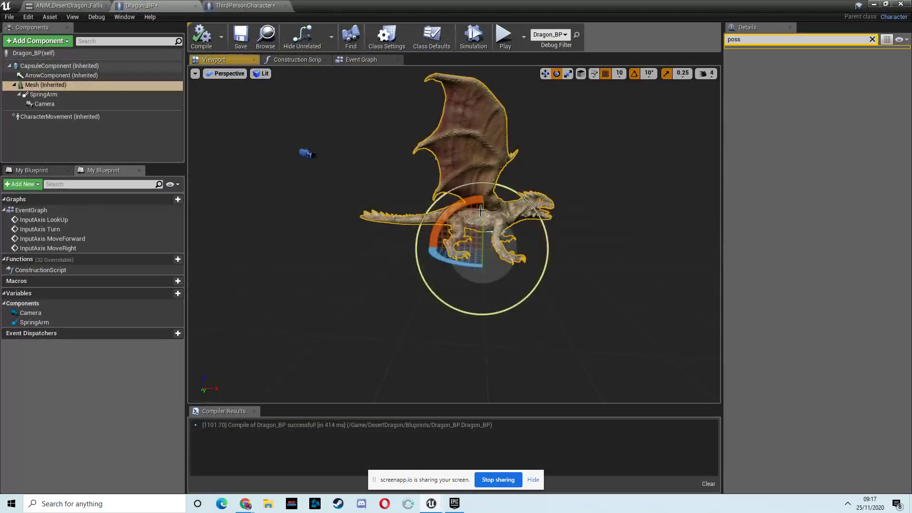
key(ctrl+z)
click(545, 73)
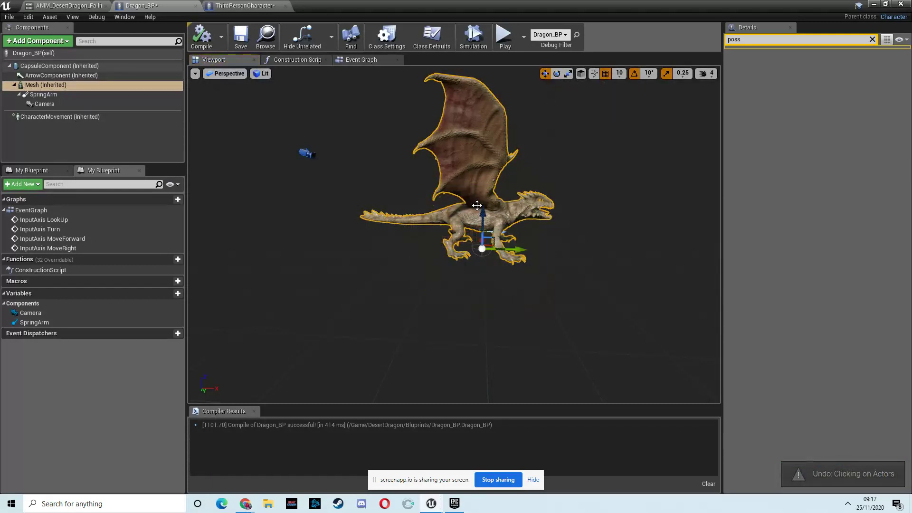
Lower the dragon's mesh slightly relative to its capsule and compile the Blueprint.
drag(483, 216, 484, 220)
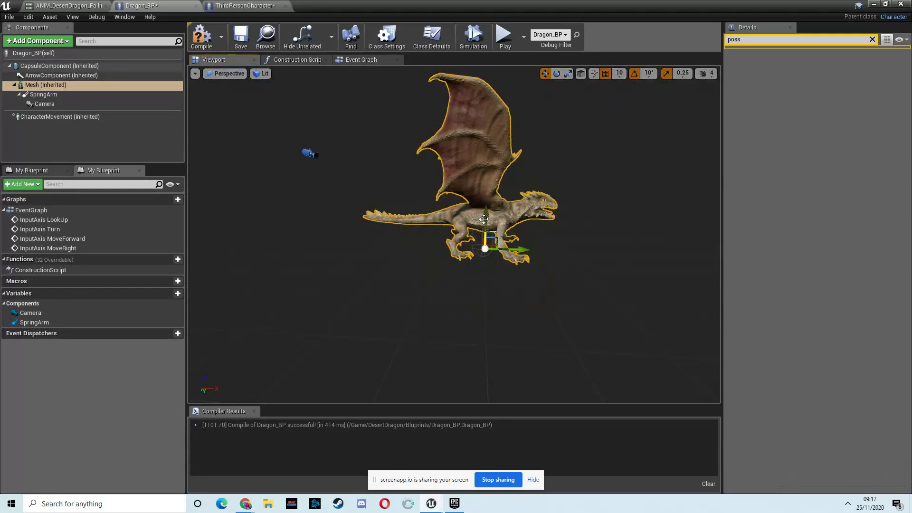
key(ctrl+z)
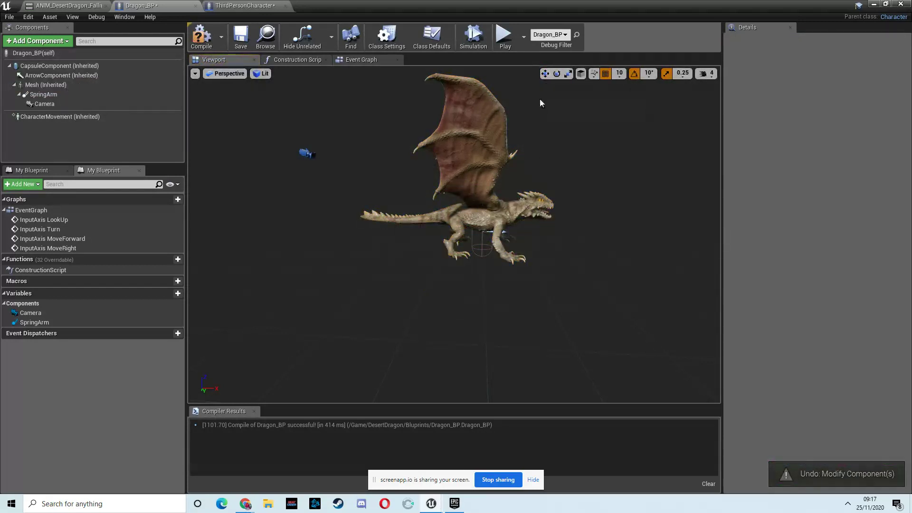
click(491, 215)
drag(484, 213, 484, 219)
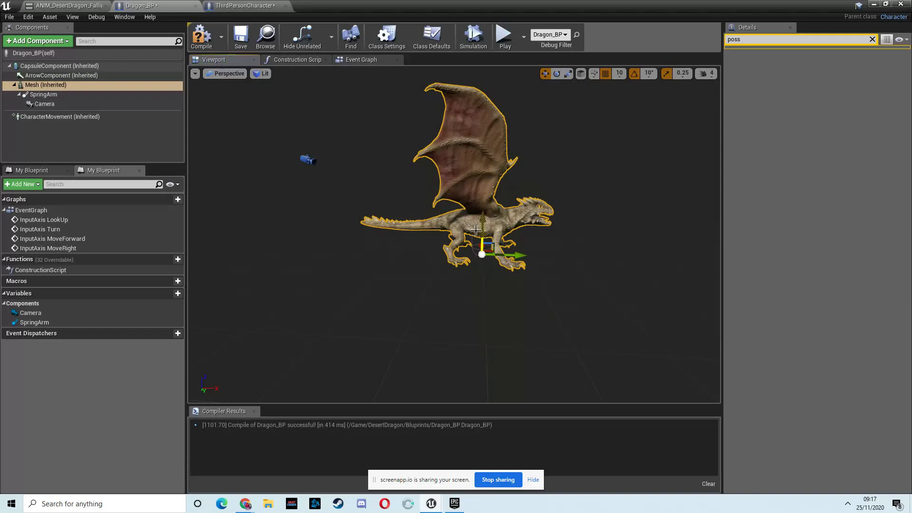
click(201, 35)
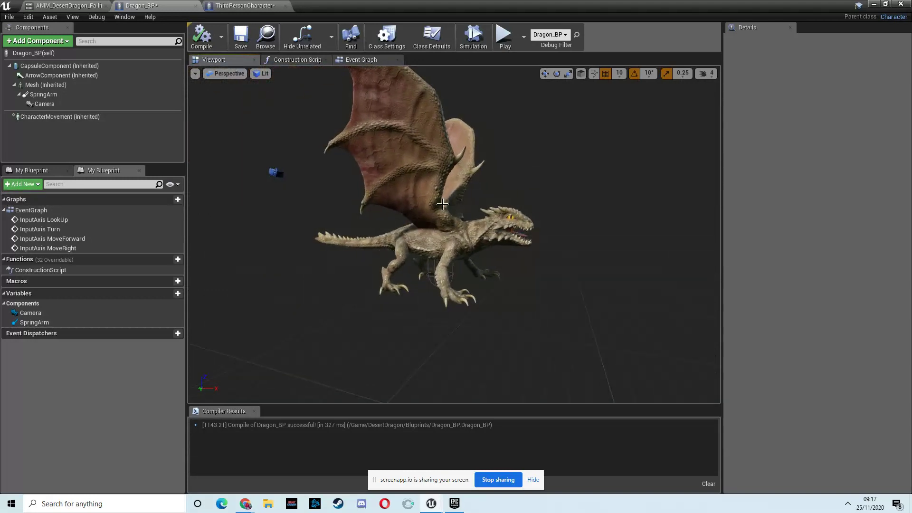
mouse_move(394, 185)
right_down()
mouse_move(436, 194)
mouse_move(394, 185)
right_up()
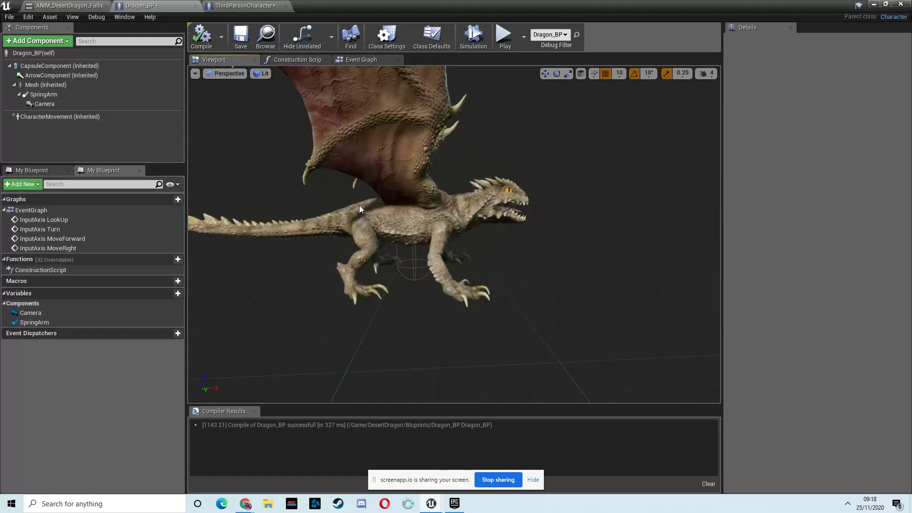
Clear the property filter in Dragon_BP and enable Use Pawn Control Rotation on the SpringArm.
click(873, 4)
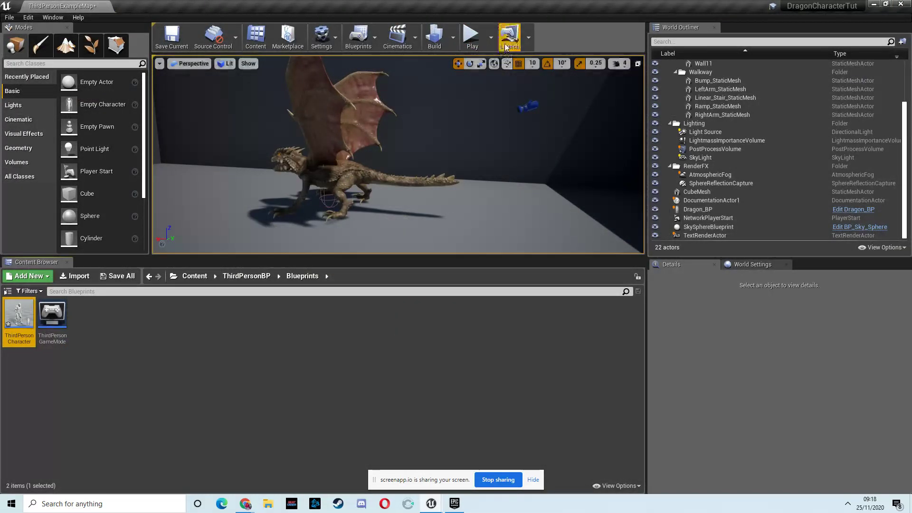
click(333, 169)
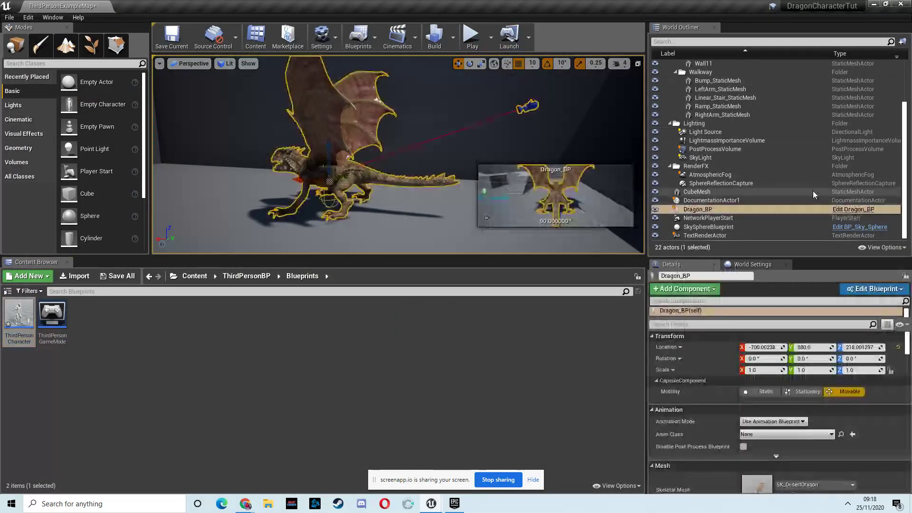
click(841, 210)
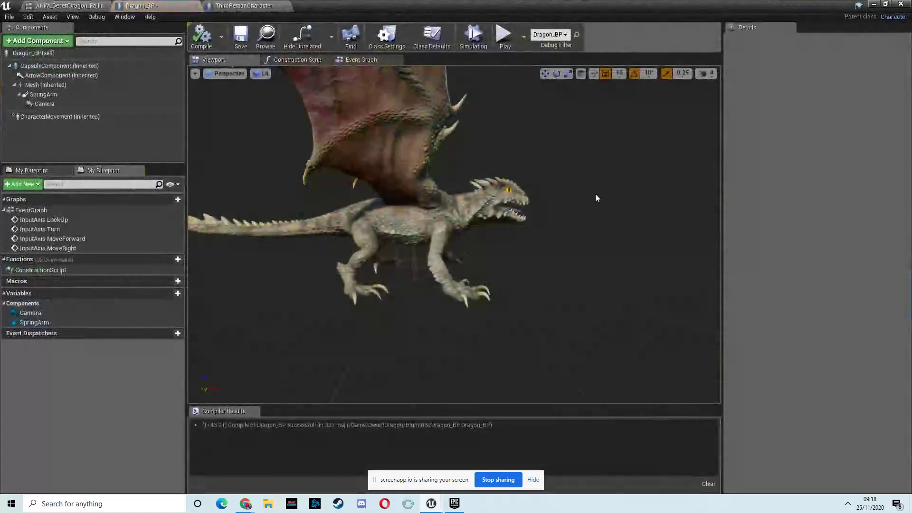
click(57, 94)
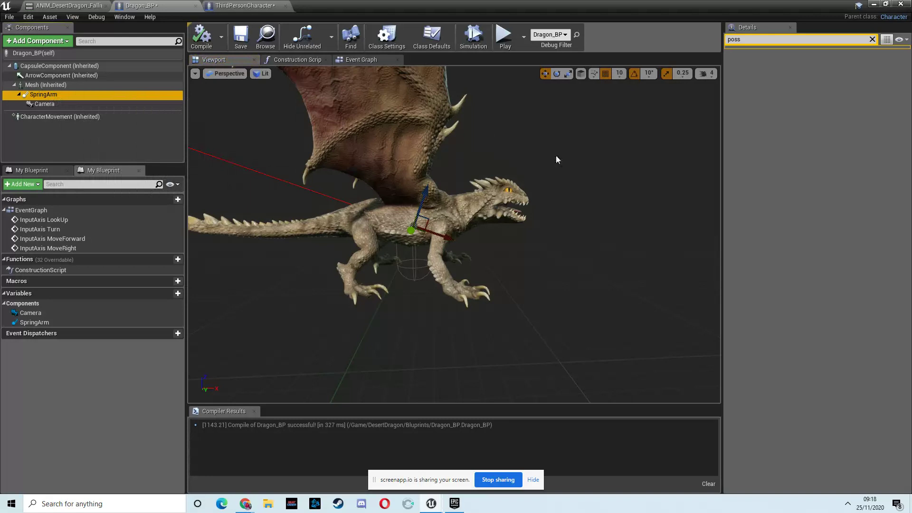
key(BackSpace)
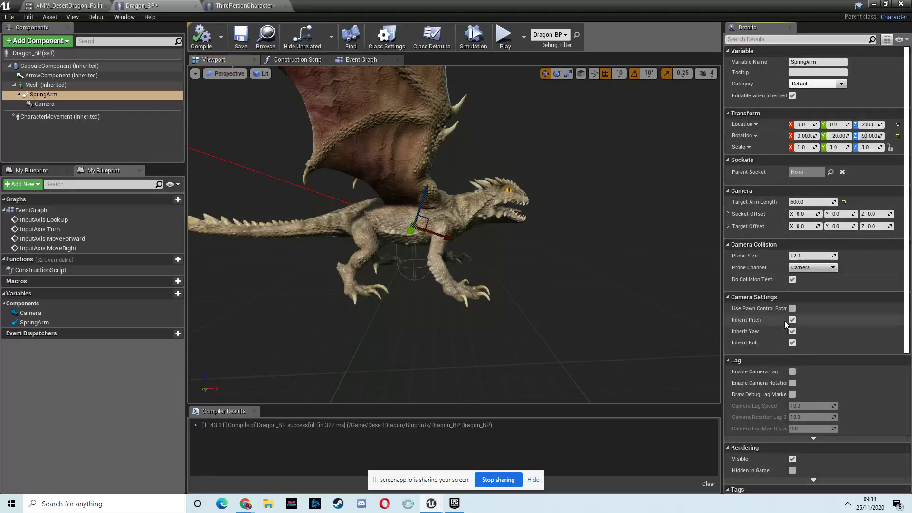
drag(788, 320, 810, 320)
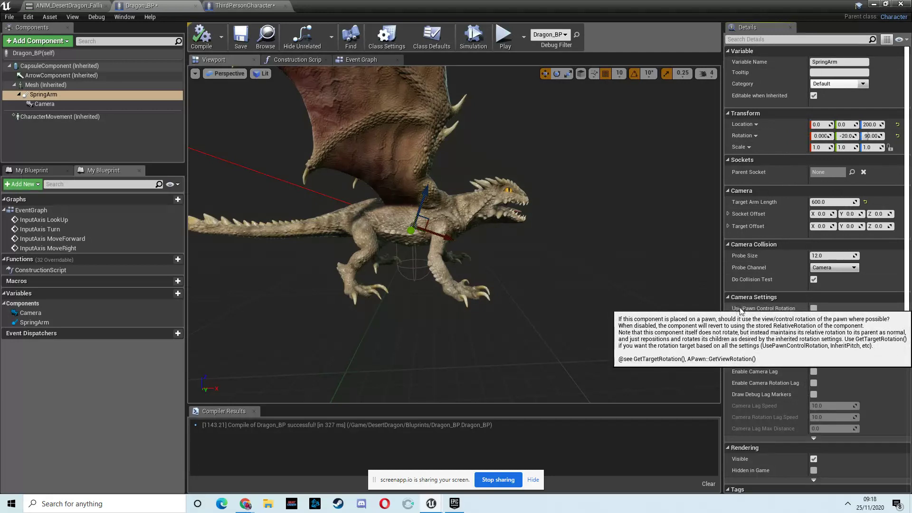
click(814, 308)
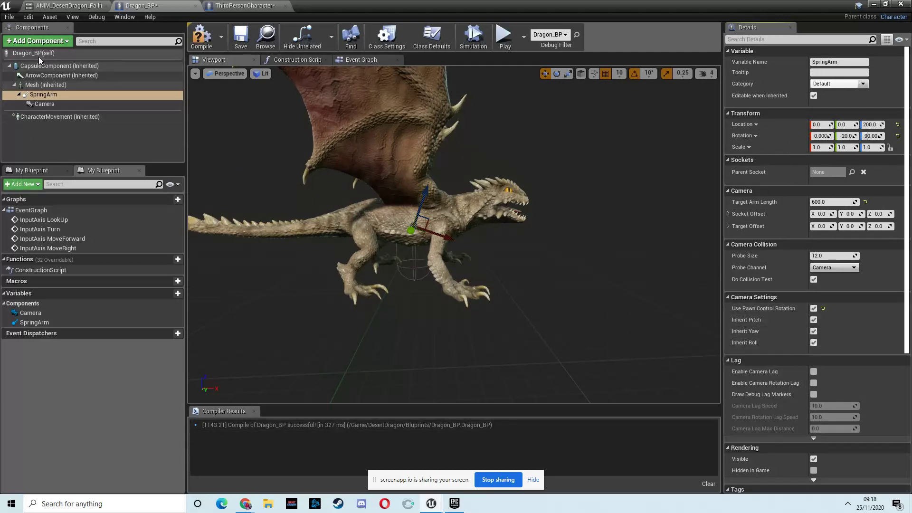
Disable Use Controller Rotation Yaw in the defaults of Dragon_BP (self) and compile the Blueprint.
click(63, 53)
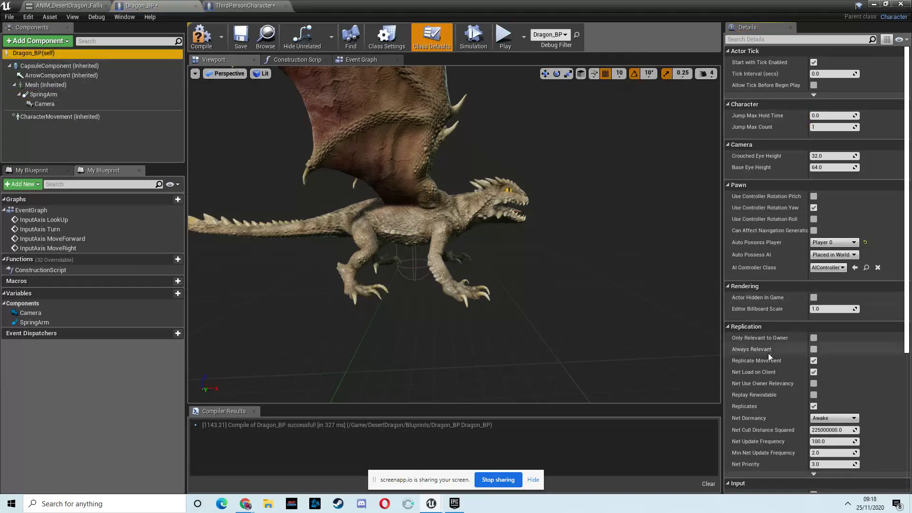
click(745, 40)
text(y)
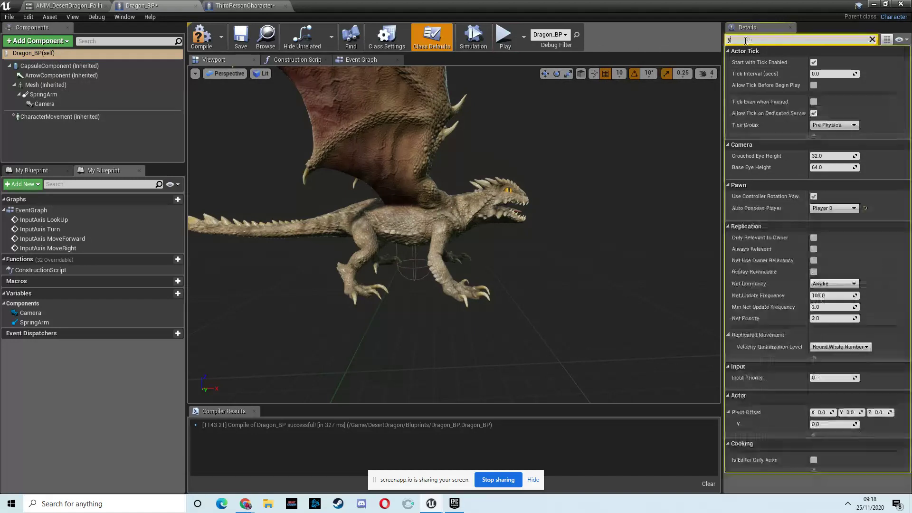
text(aw)
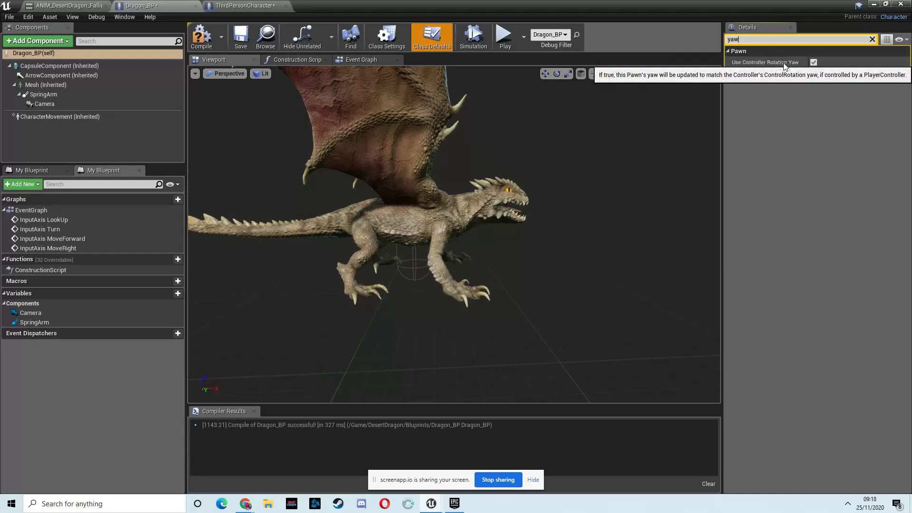
click(813, 62)
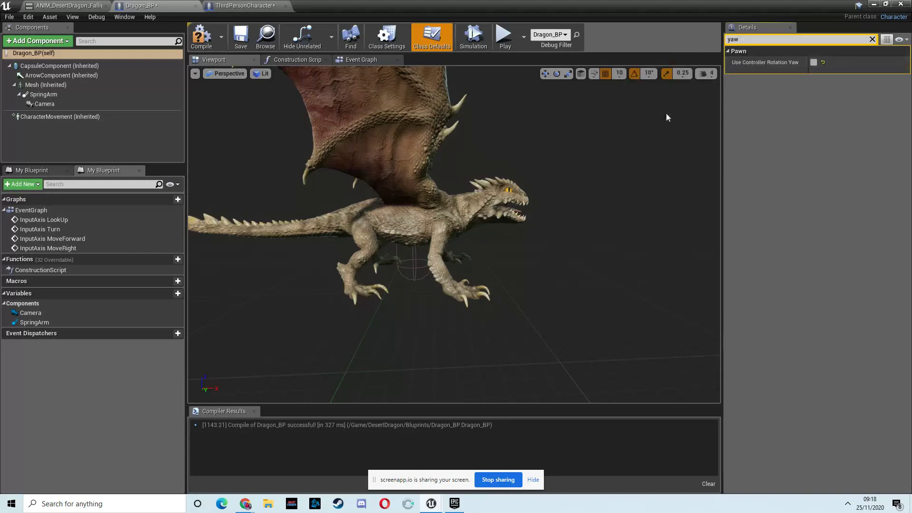
click(202, 35)
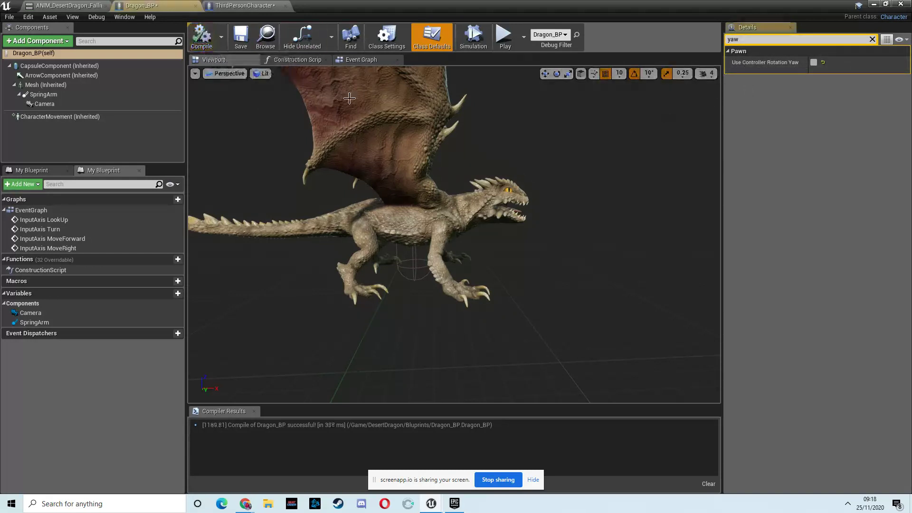
Play the level to test the dragon's ground height, movement and free camera rotation, ending with the simulation stopped.
click(873, 5)
click(472, 36)
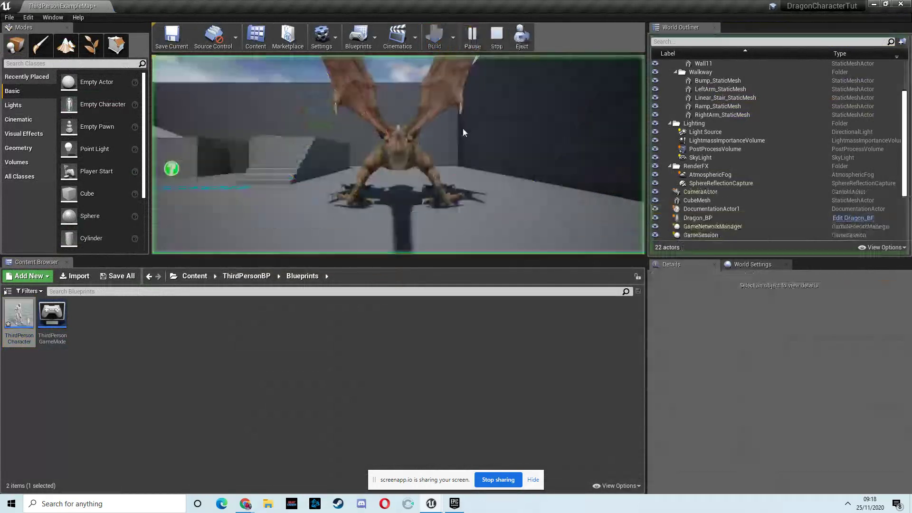
click(464, 182)
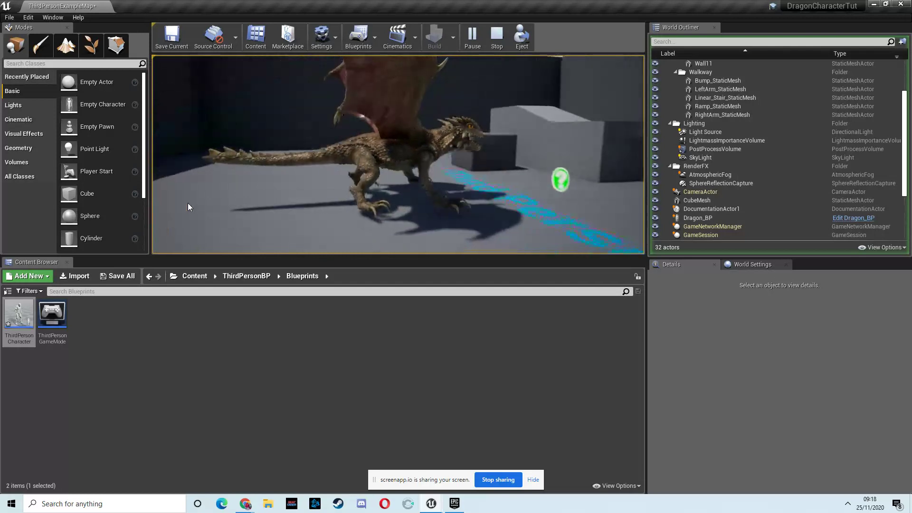
key(s)
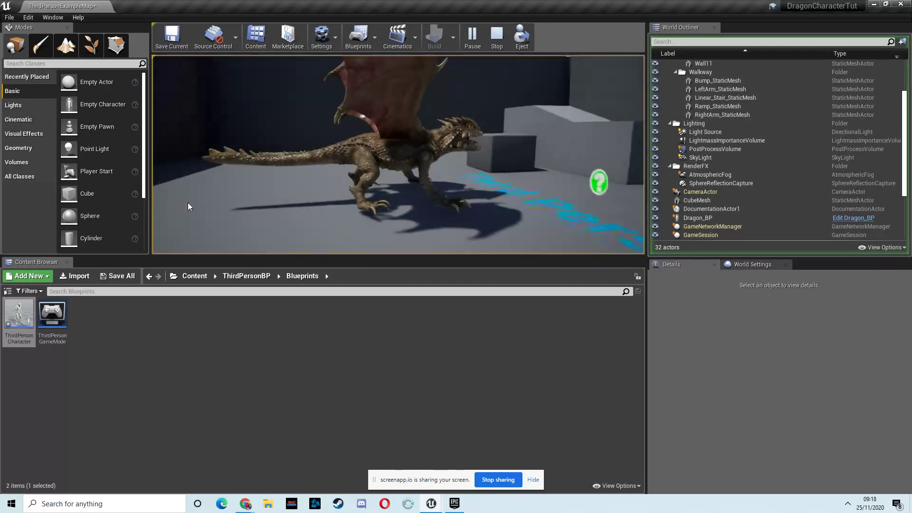
key(w)
key(s)
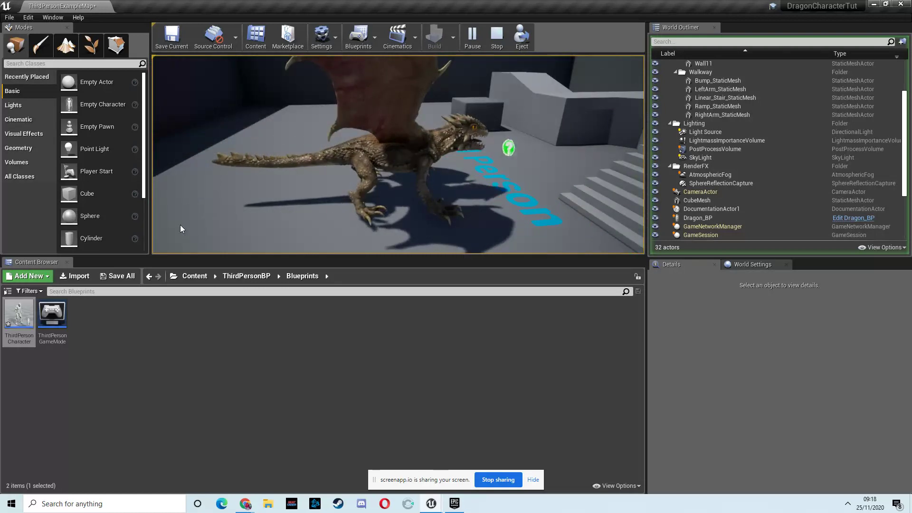
key(Escape)
Reopen Dragon_BP from the dragon in the level and clear the "yaw" filter from its properties.
click(579, 165)
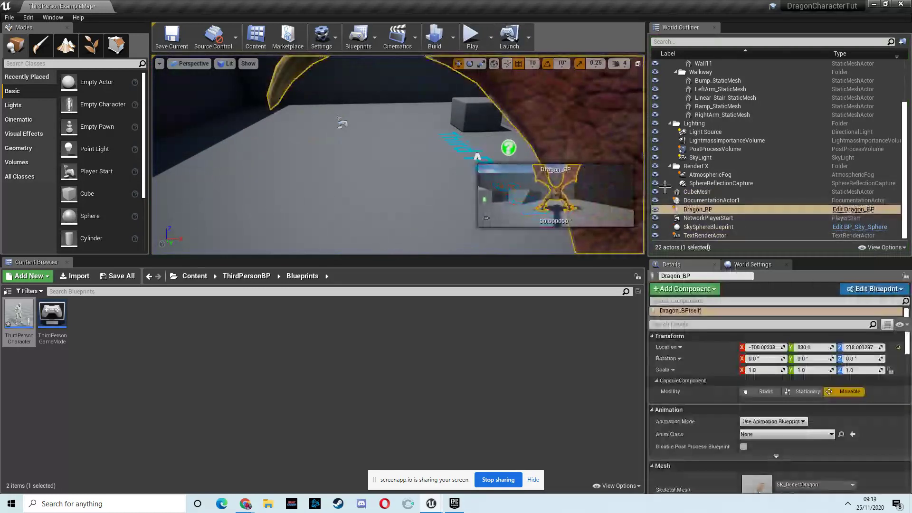
click(858, 209)
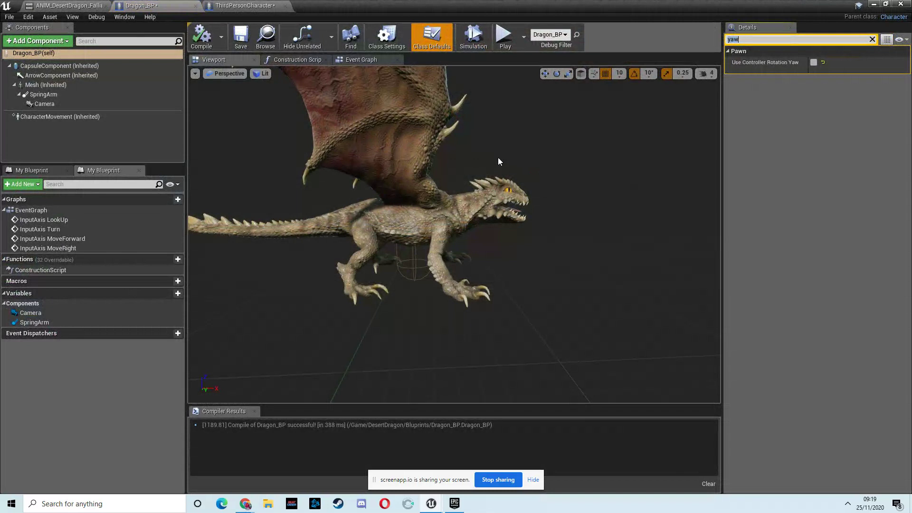
double_click(749, 42)
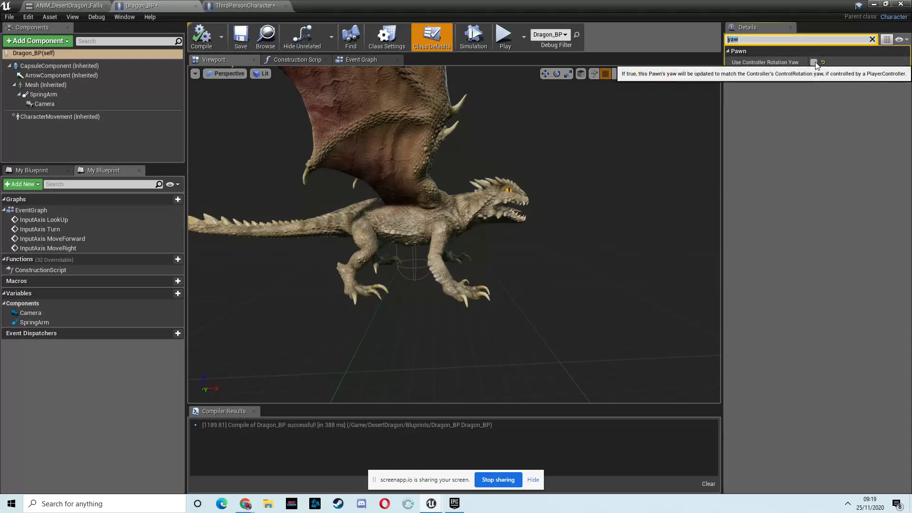
key(BackSpace)
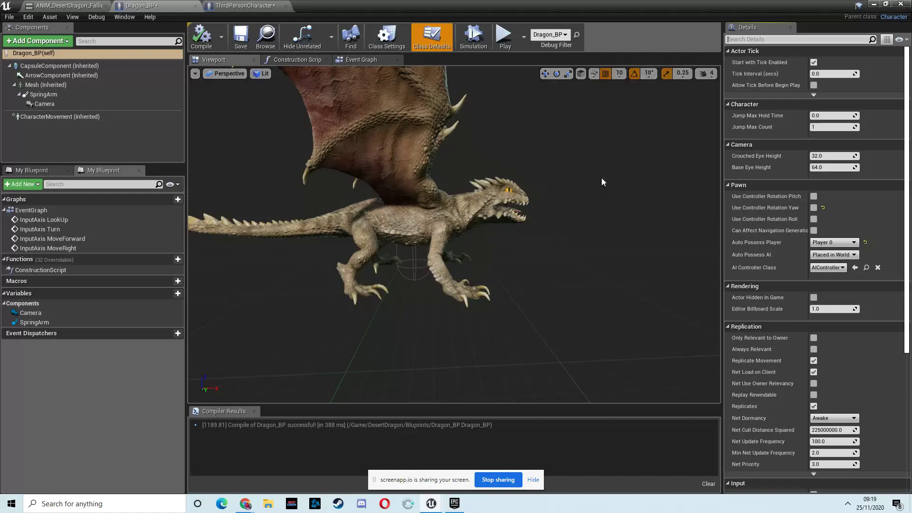
Filter the Dragon_BP class default properties for "ori".
click(737, 40)
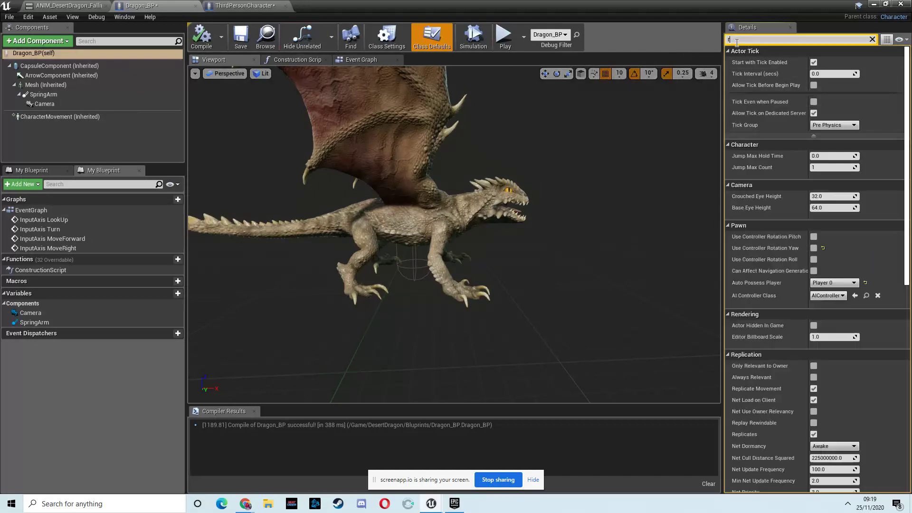
text(rol)
key(BackSpace)
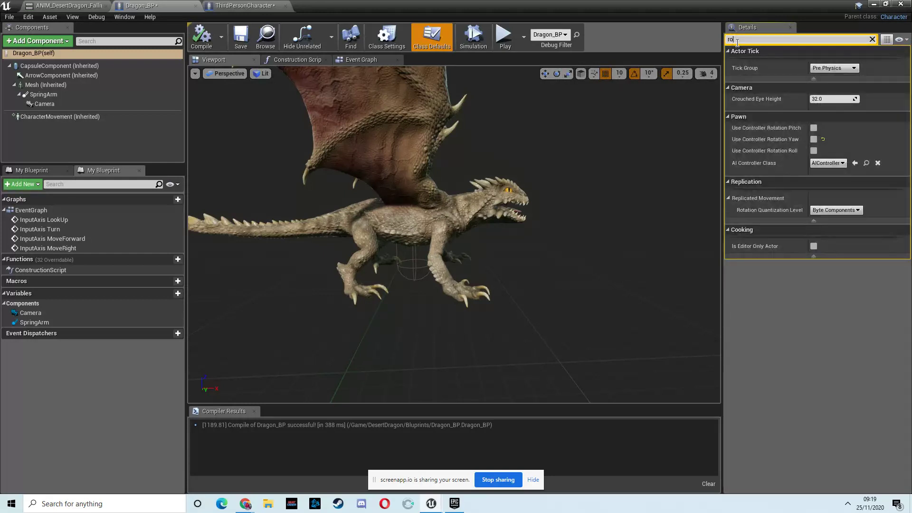
key(BackSpace)
key(BackSpace)
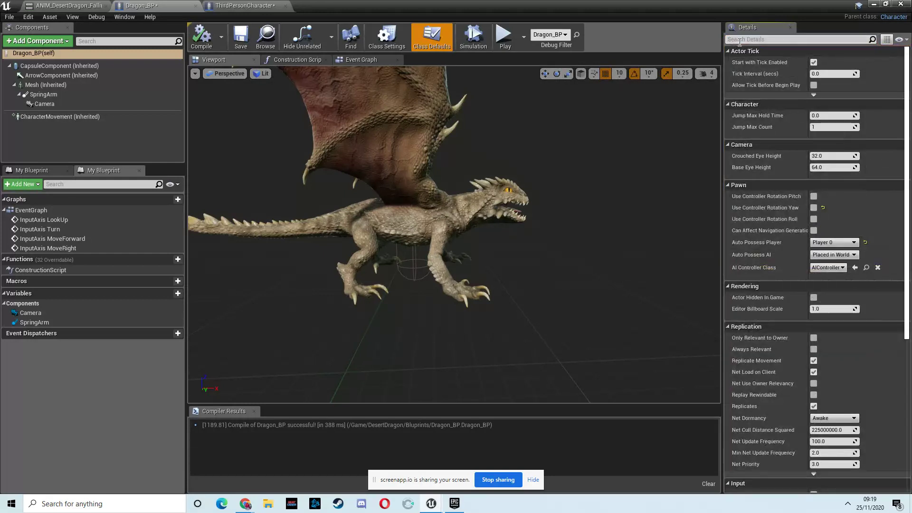
text(orien)
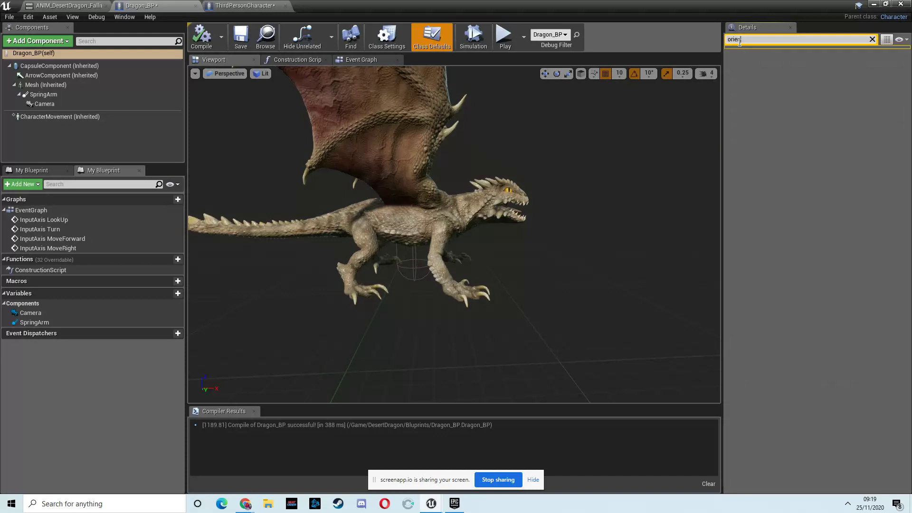
key(BackSpace)
key(BackSpace)
key(BackSpace)
text(i)
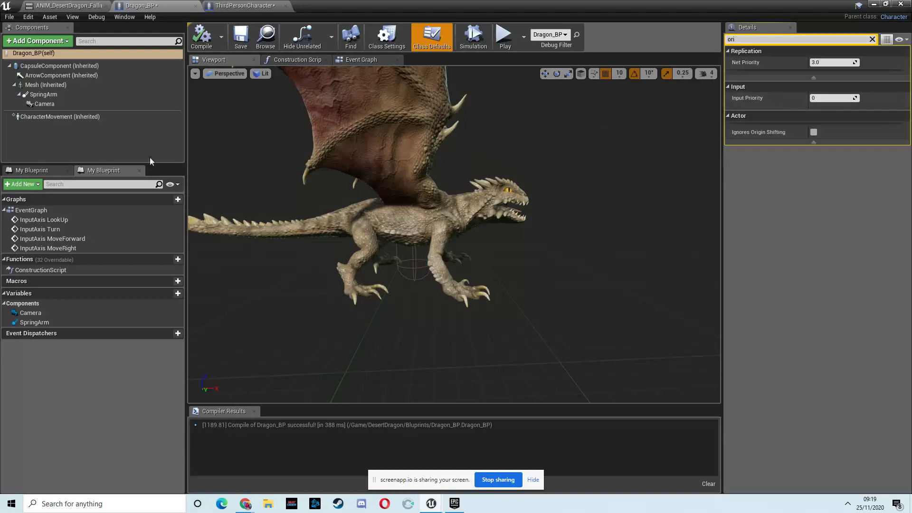
Enable Orient Rotation to Movement on the CharacterMovement component and compile Dragon_BP.
click(55, 84)
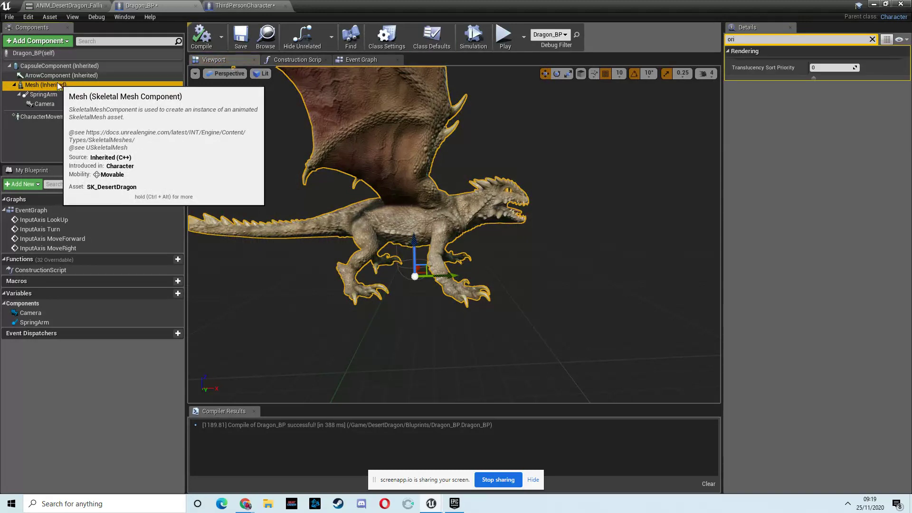
click(47, 117)
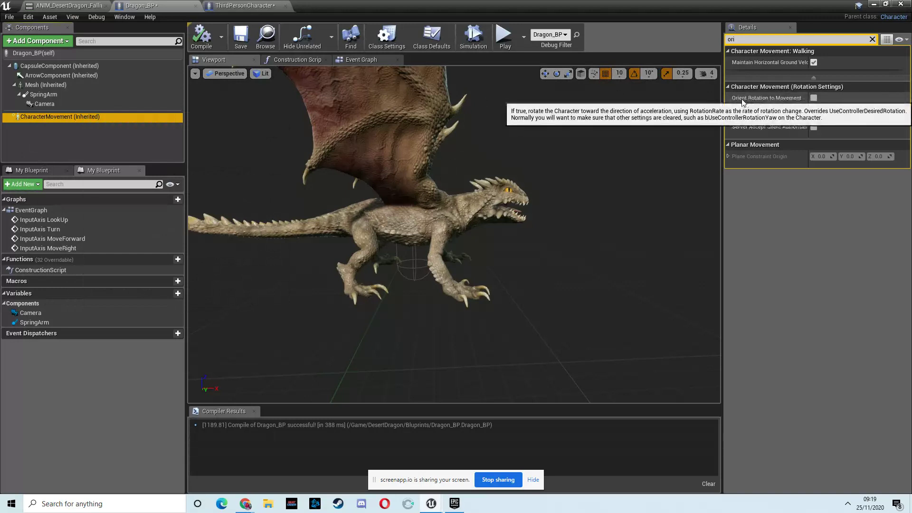
click(814, 98)
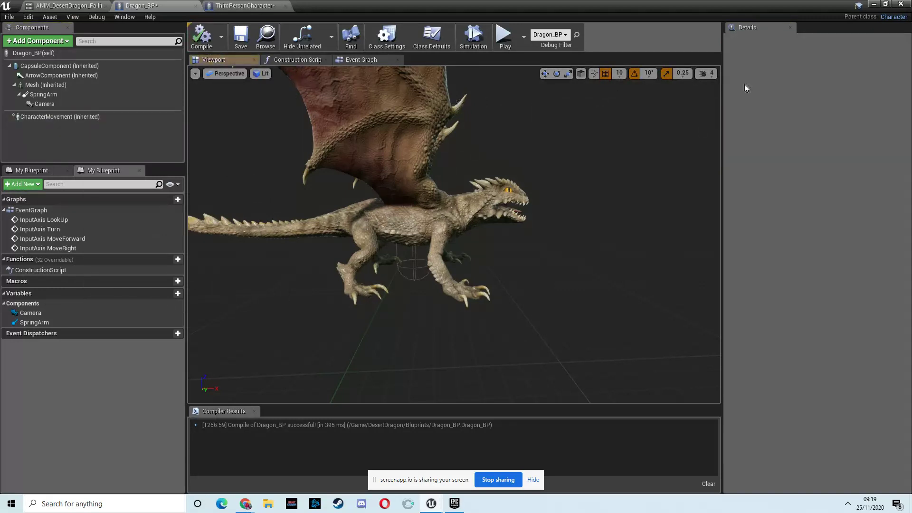
Play the level and move the dragon in all directions to test whether it turns with its movement, then stop the simulation.
click(874, 4)
click(472, 36)
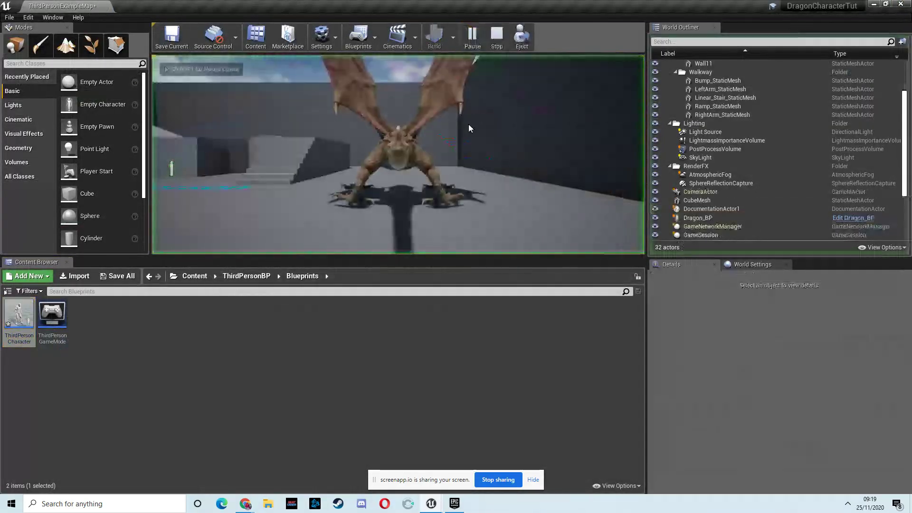
key(w)
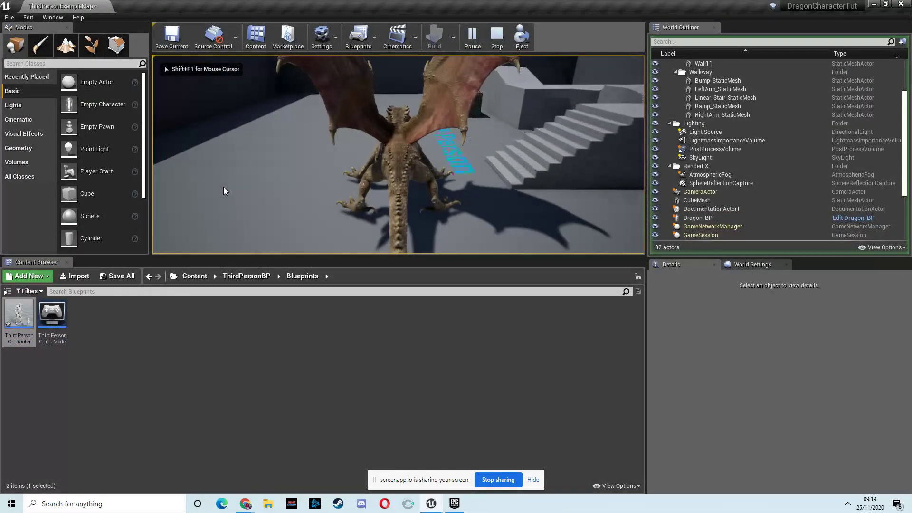
key(d)
key(s)
key(a)
key(w)
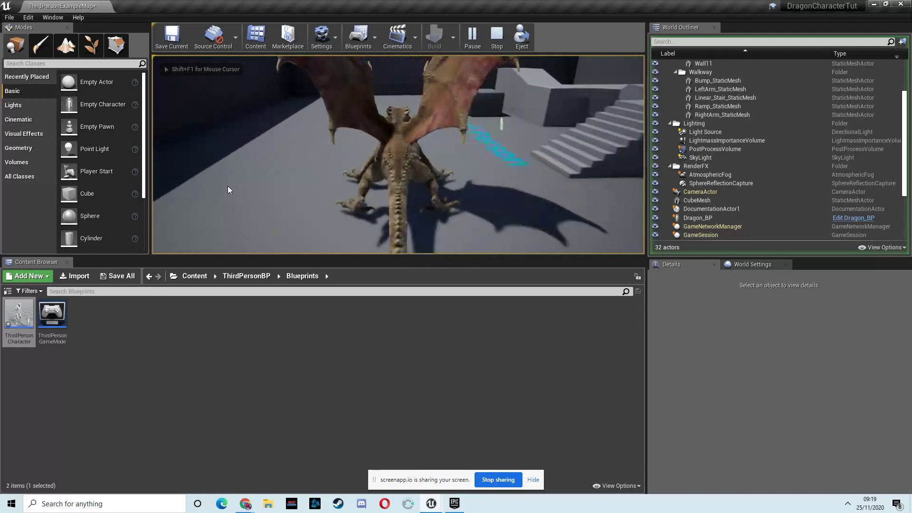
key(d)
key(s)
key(w)
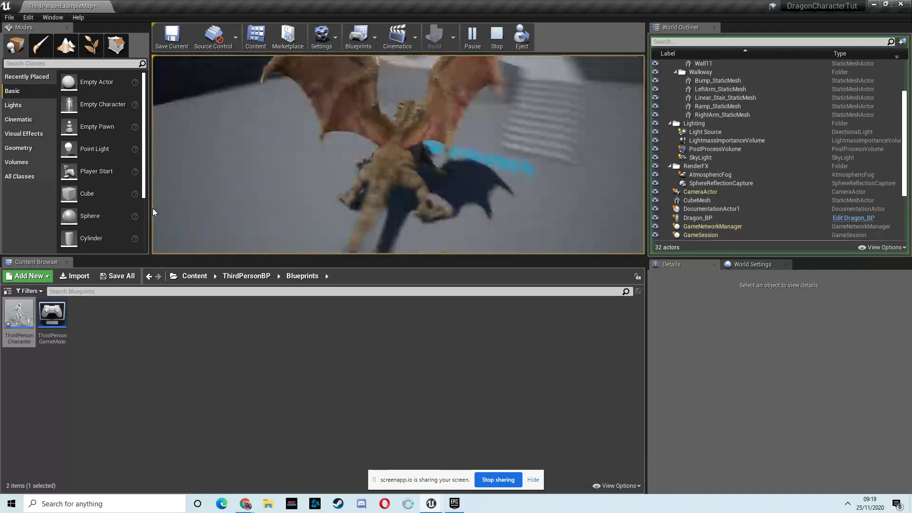
key(a)
key(w)
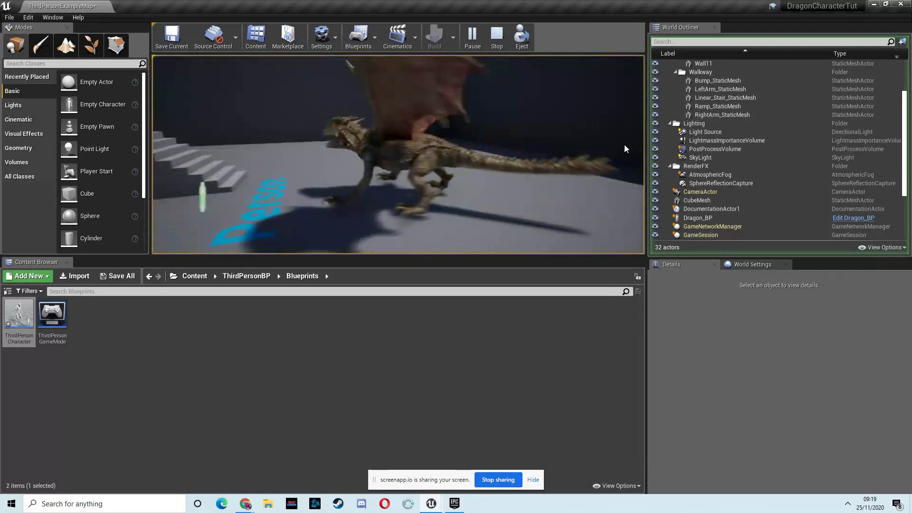
key(s)
key(d)
key(w)
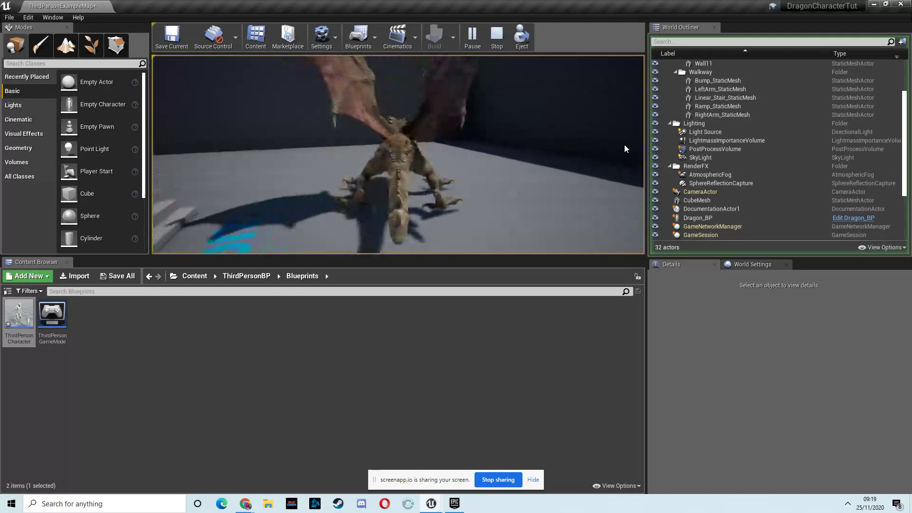
key(s)
key(d)
key(w)
key(a)
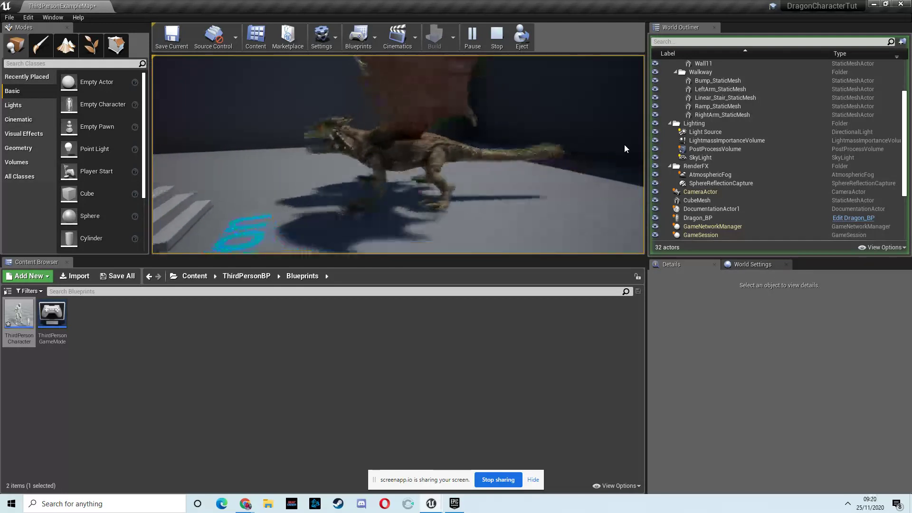
key(s)
key(d)
key(w)
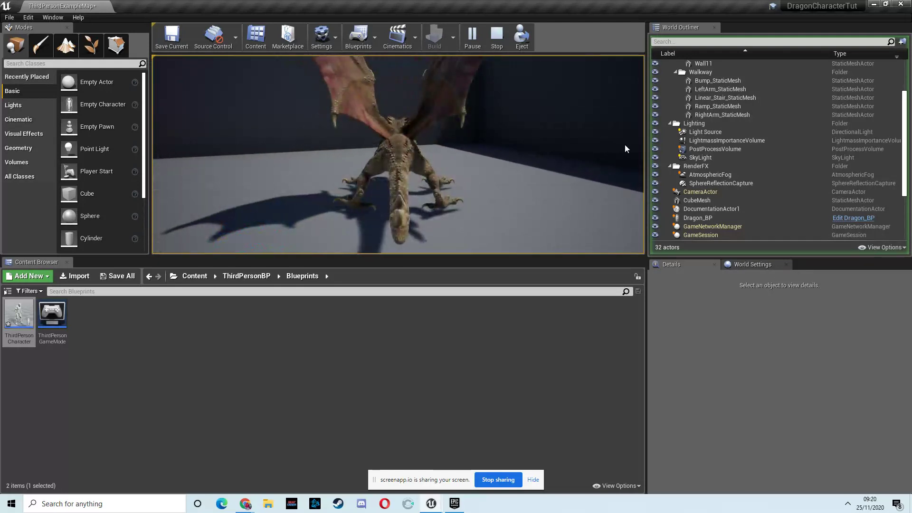
key(a)
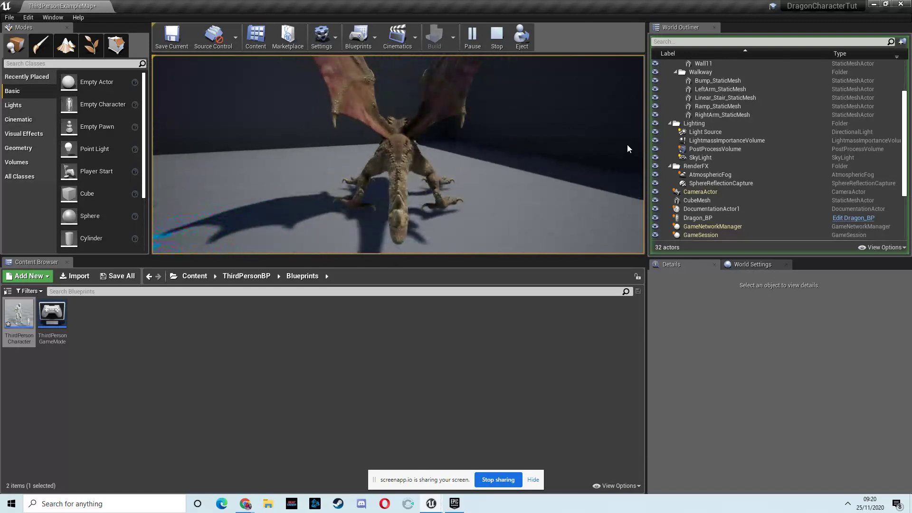
key(Escape)
Reopen Dragon_BP from the dragon in the level and filter the CharacterMovement component's properties for "rot".
click(250, 133)
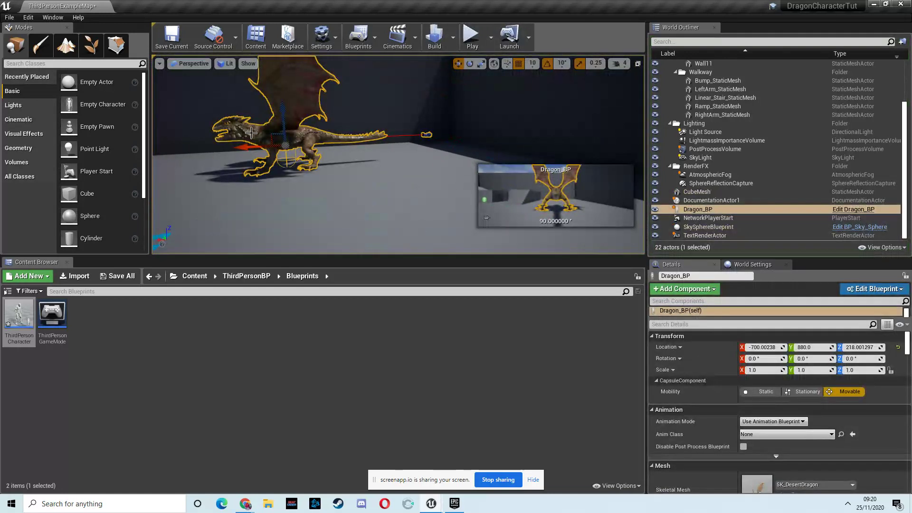
click(853, 209)
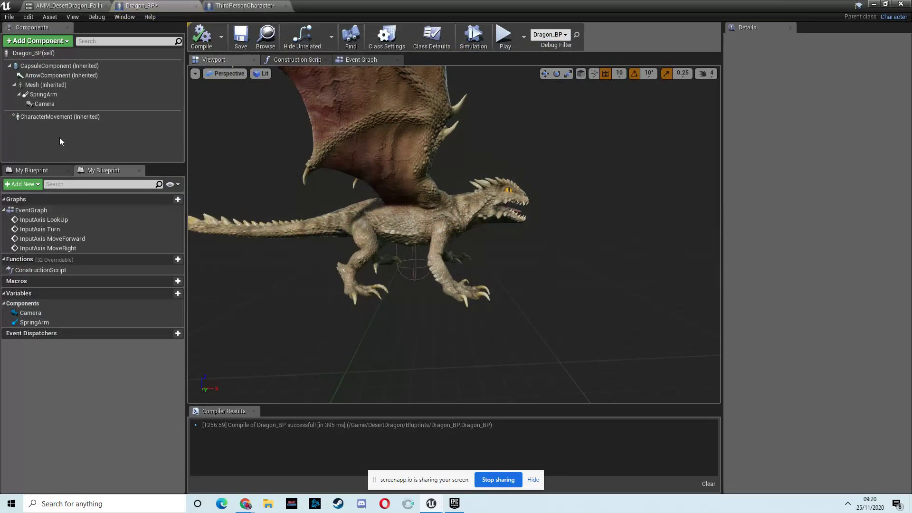
click(63, 117)
click(726, 41)
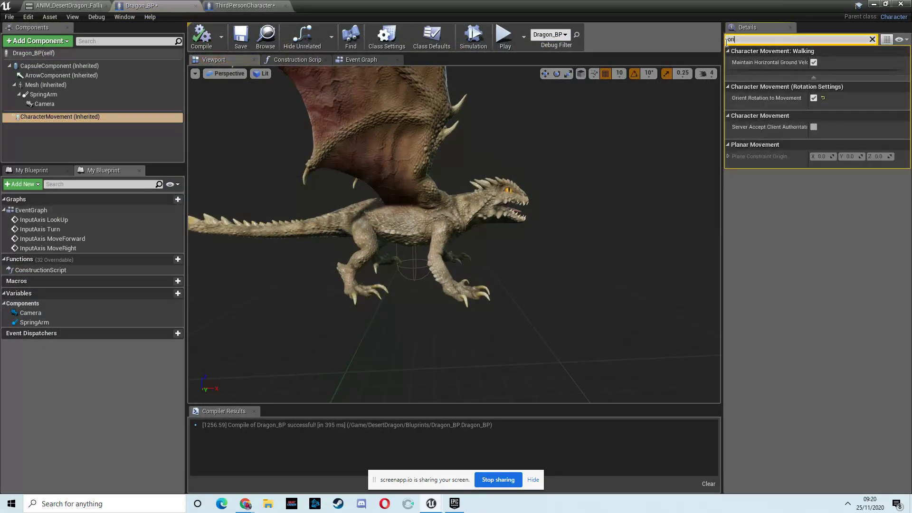
key(BackSpace)
key(BackSpace)
key(BackSpace)
text(rot)
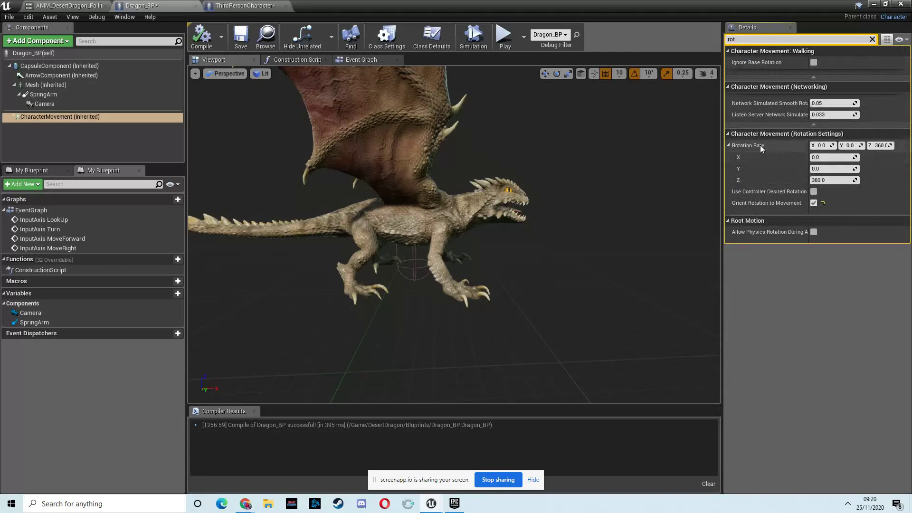
Set the CharacterMovement Rotation Rate Z to 1280 and compile Dragon_BP.
click(879, 145)
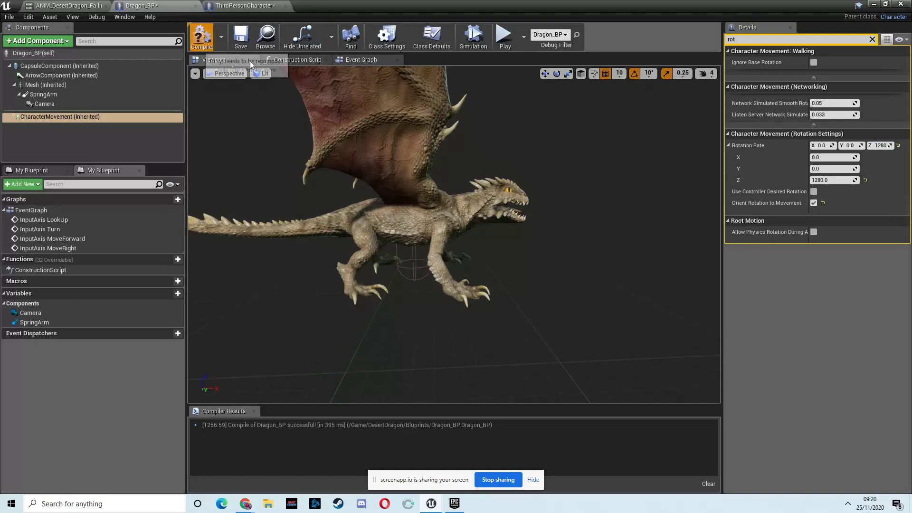
click(202, 37)
Play the level and move the dragon sideways both ways to test its turning speed, ending with the simulation stopped.
click(874, 4)
click(479, 39)
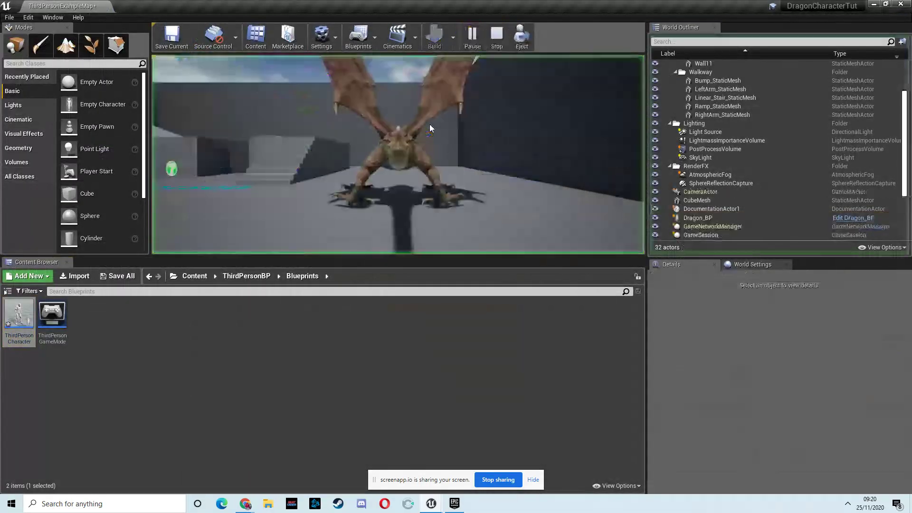
key(s)
key(a)
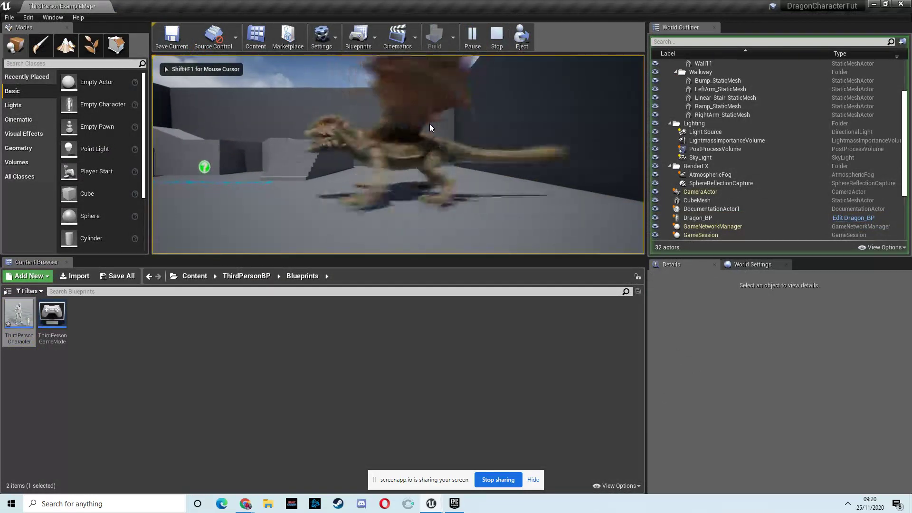
key(d)
key(a)
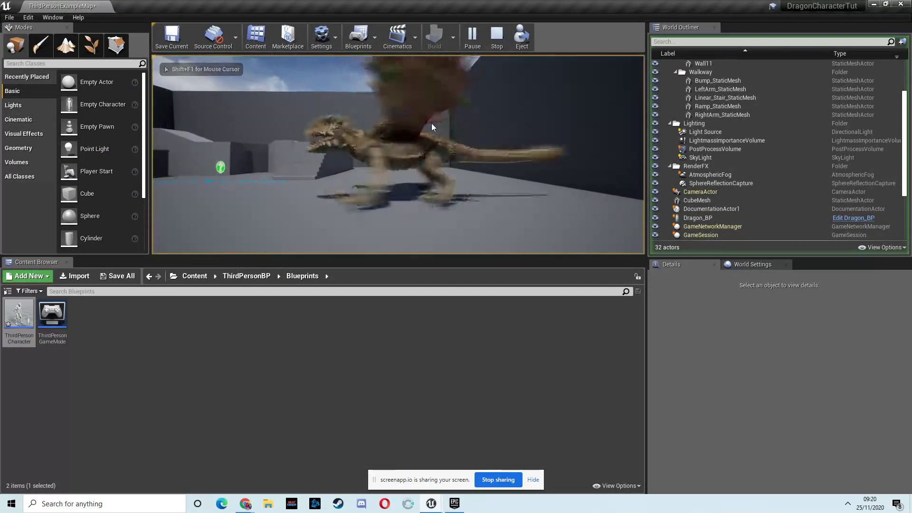
key(d)
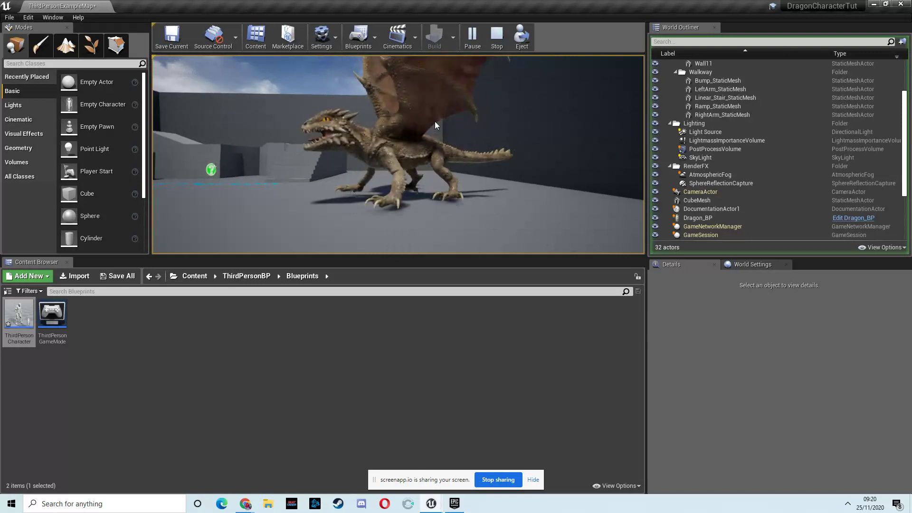
key(Escape)
Reopen Dragon_BP from the dragon in the level, set CharacterMovement's Rotation Rate Z to 720, and compile.
click(434, 119)
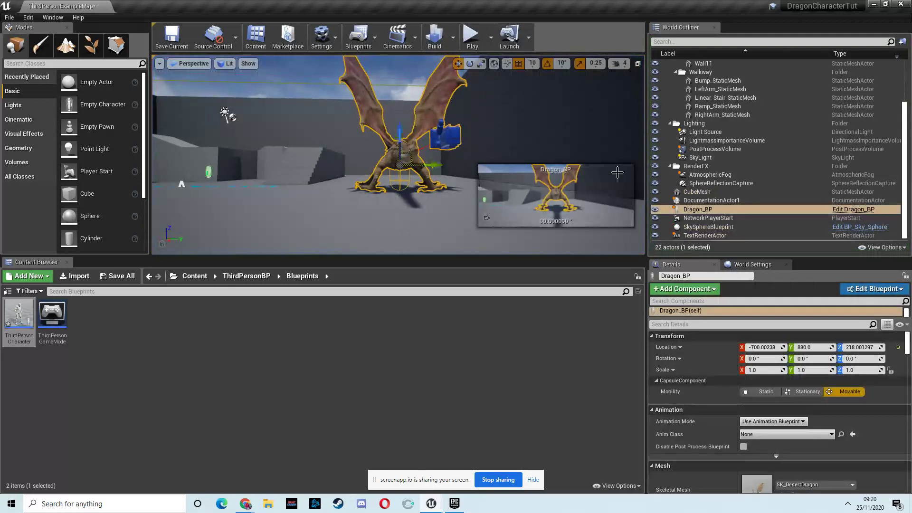
click(852, 209)
click(59, 116)
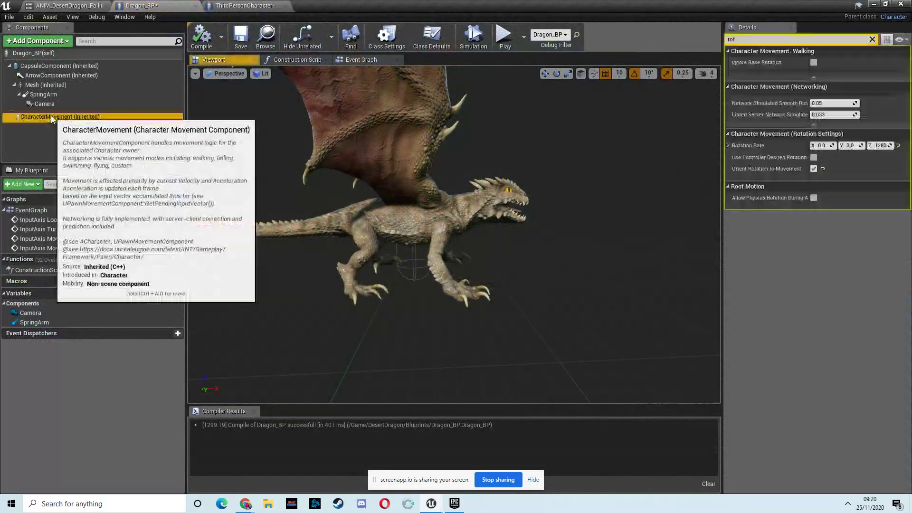
click(882, 146)
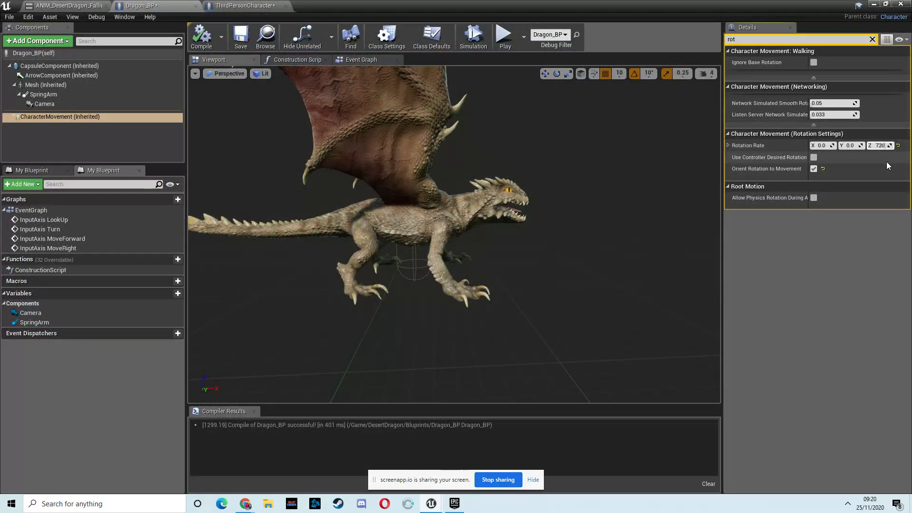
text(720)
key(Return)
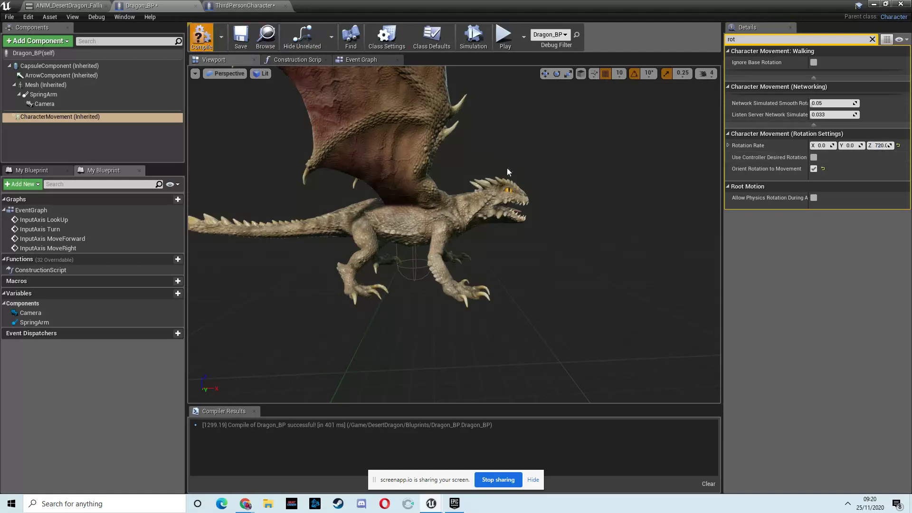
key(F7)
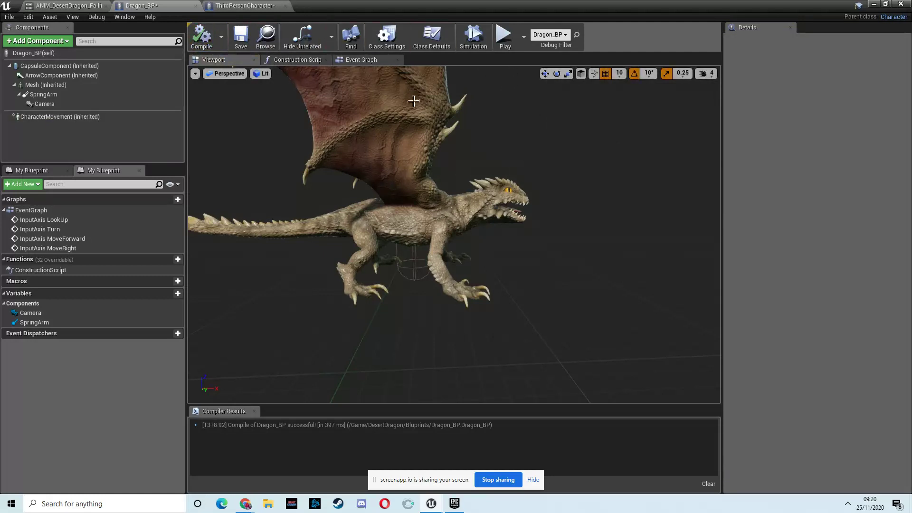
mouse_move(244, 501)
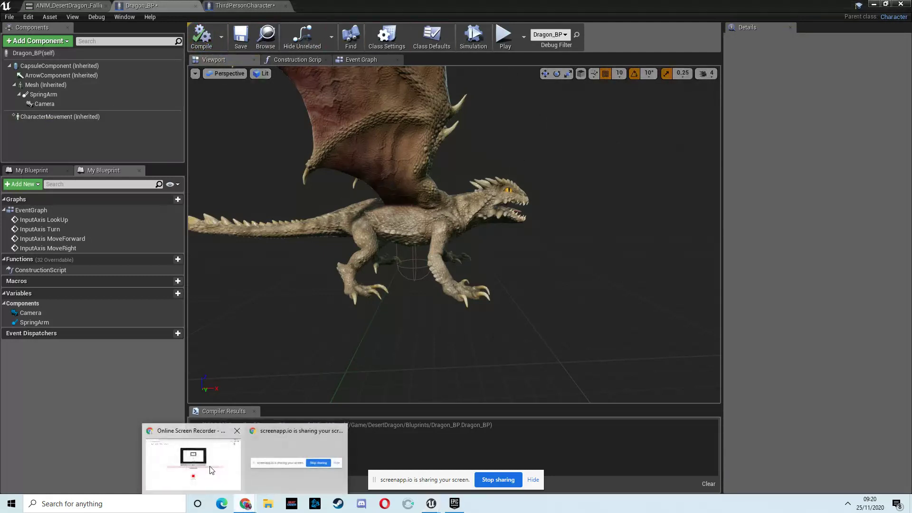
click(190, 452)
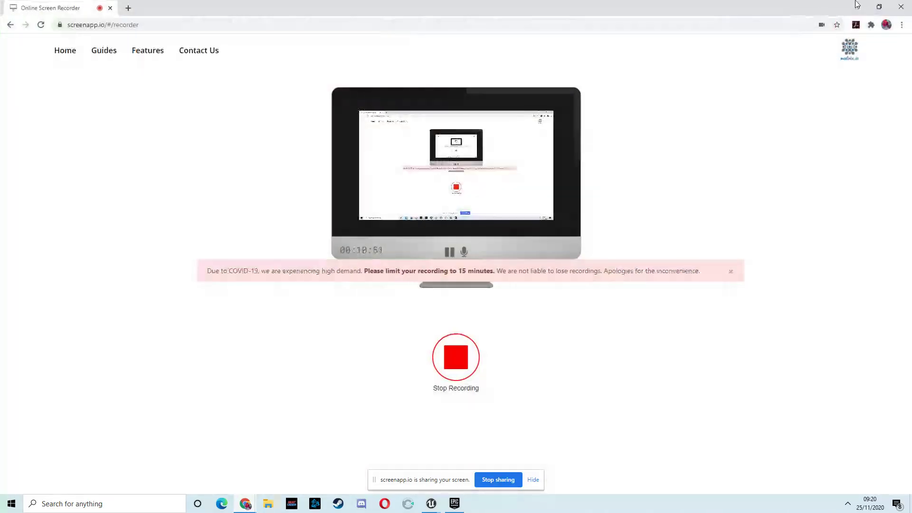
click(857, 6)
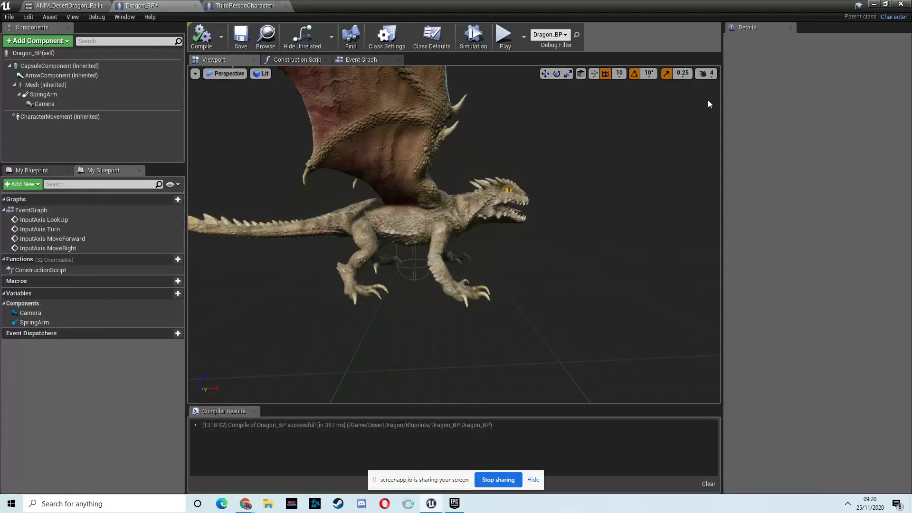
Return from the Dragon_BP Blueprint to the level editor.
click(874, 4)
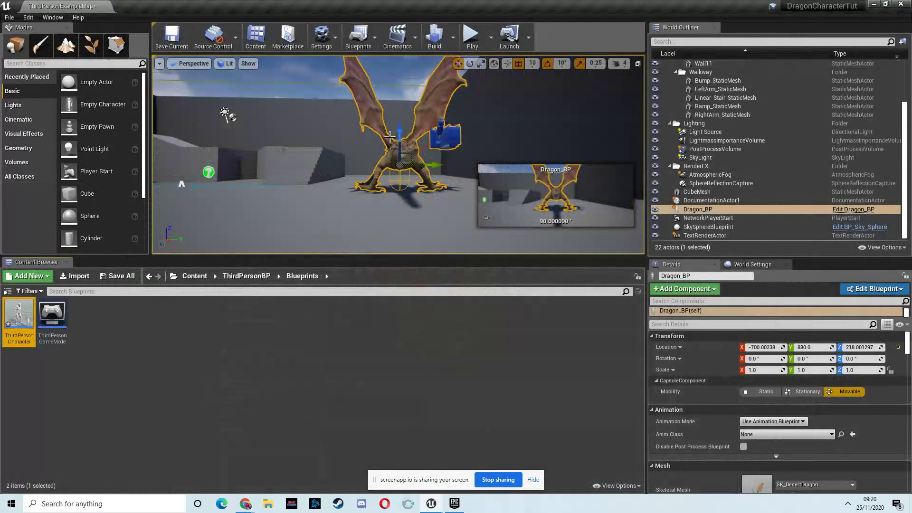
Open the DesertDragon Animations folder in the Content Browser.
click(246, 276)
click(192, 277)
double_click(19, 313)
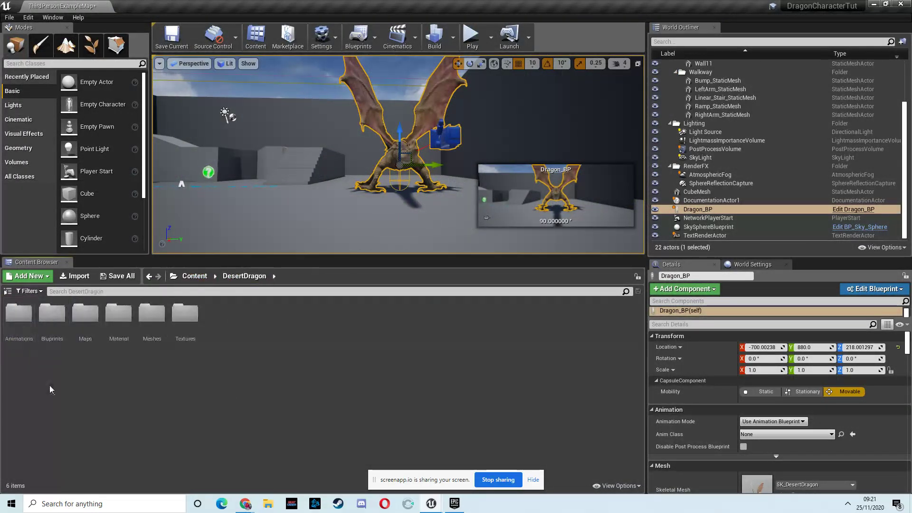
double_click(21, 316)
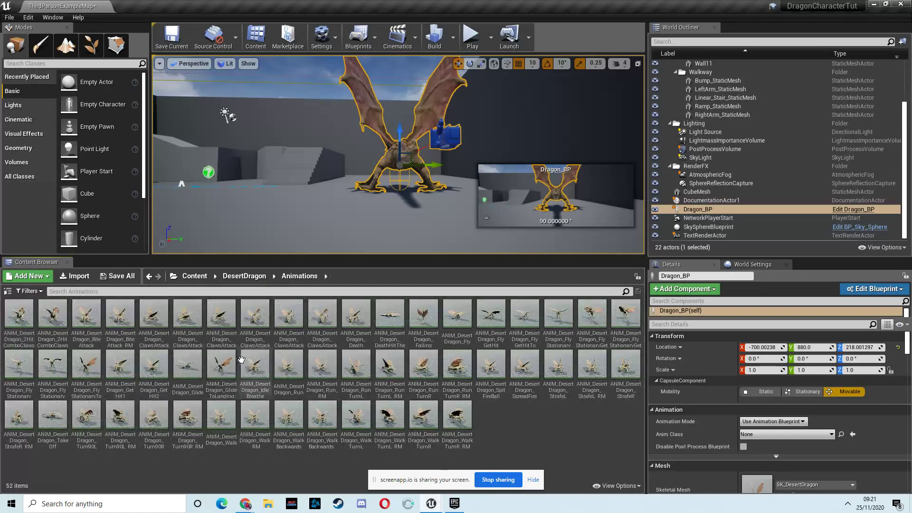
right_click(489, 420)
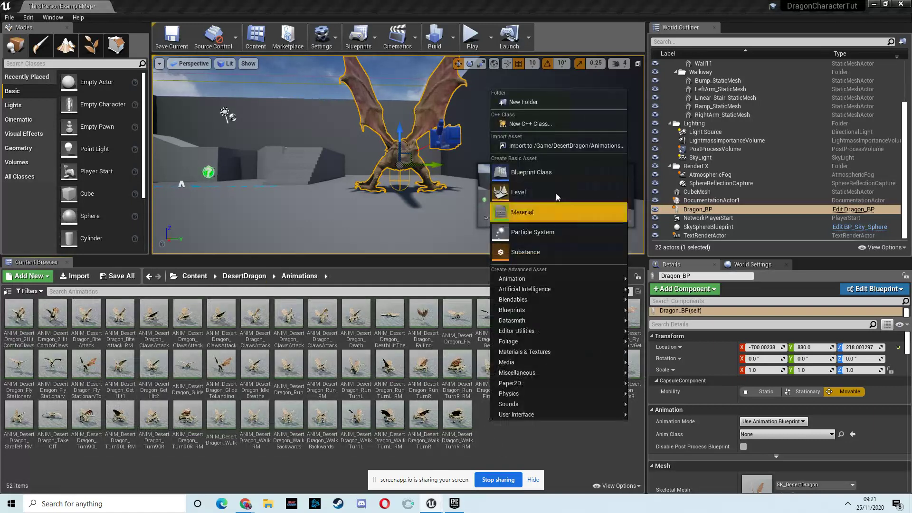
mouse_move(522, 284)
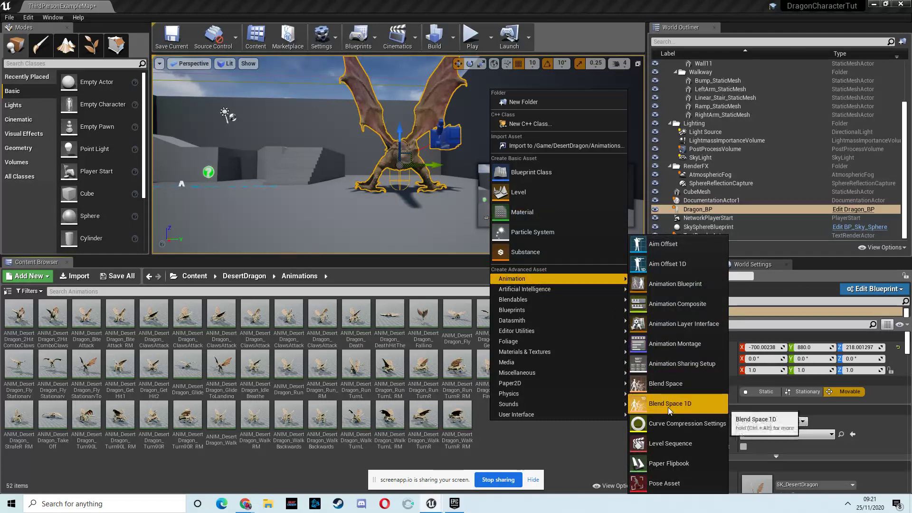
click(541, 452)
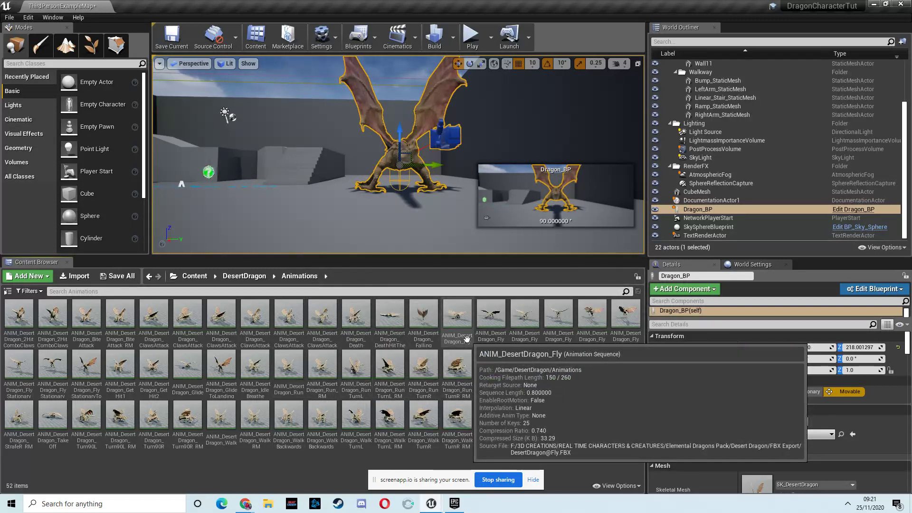
Create a Blend Space 1D in the Animations folder for SK_DesertDragon_Skeleton and name it Dragon_BS.
right_click(492, 426)
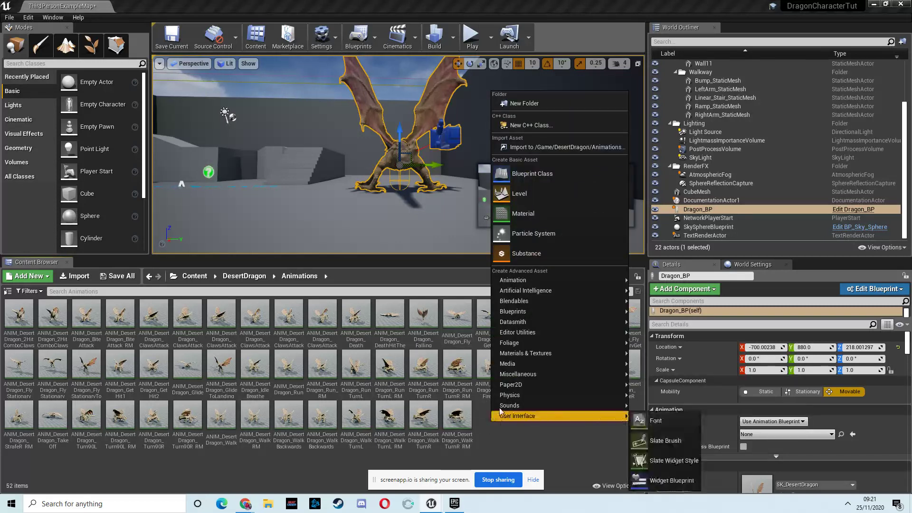
mouse_move(519, 284)
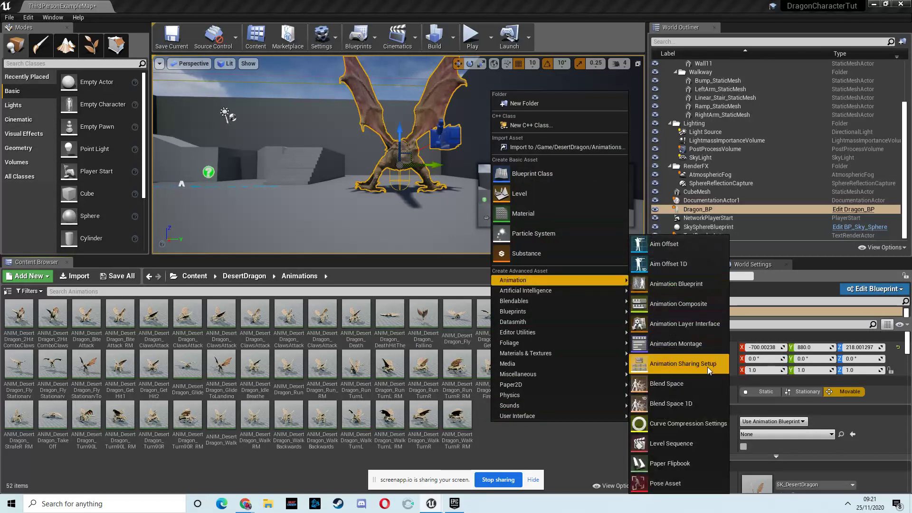
click(667, 400)
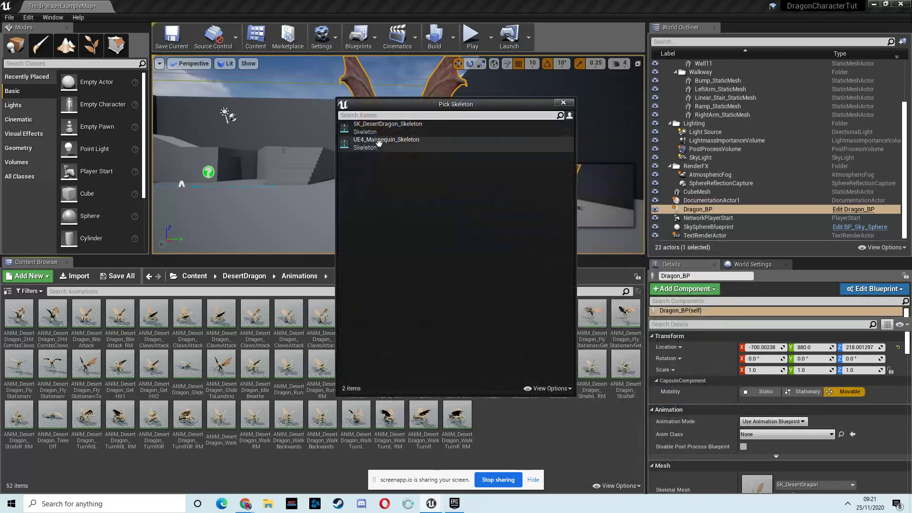
click(378, 124)
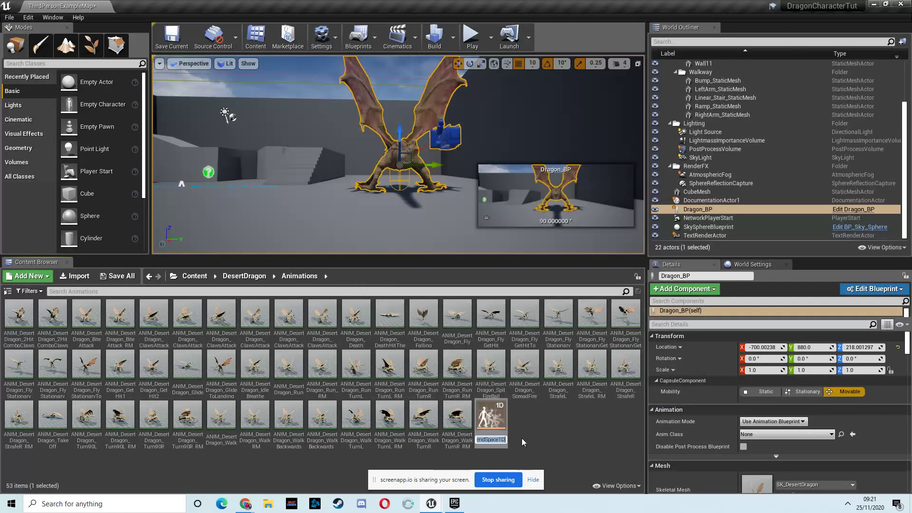
text(Dragom_)
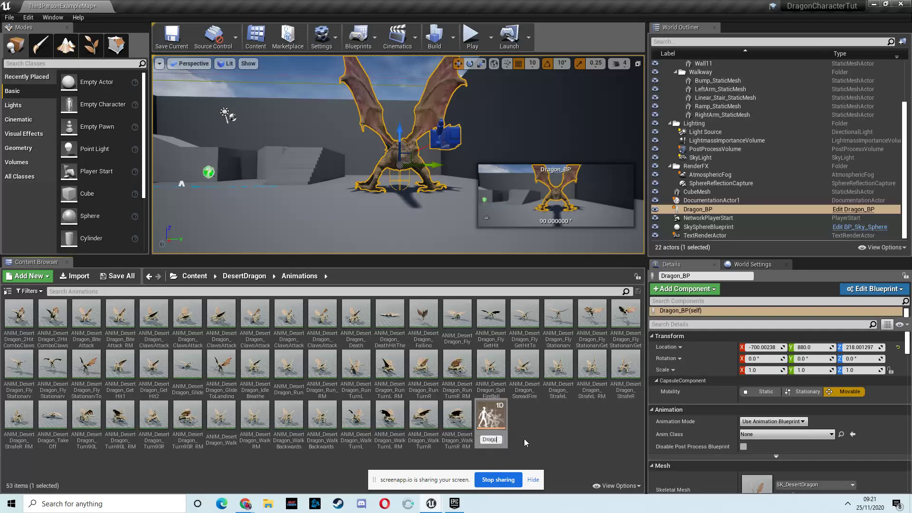
key(BackSpace)
key(BackSpace)
text(n_)
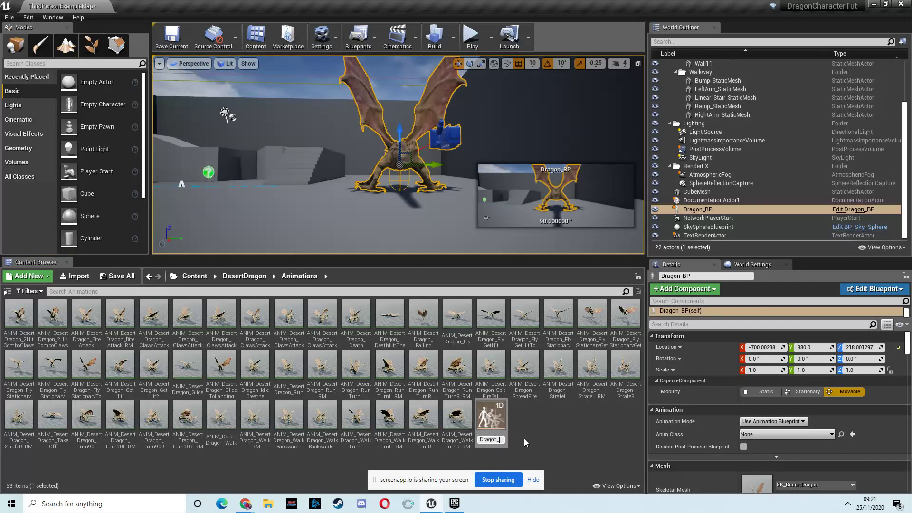
text(BS)
key(Return)
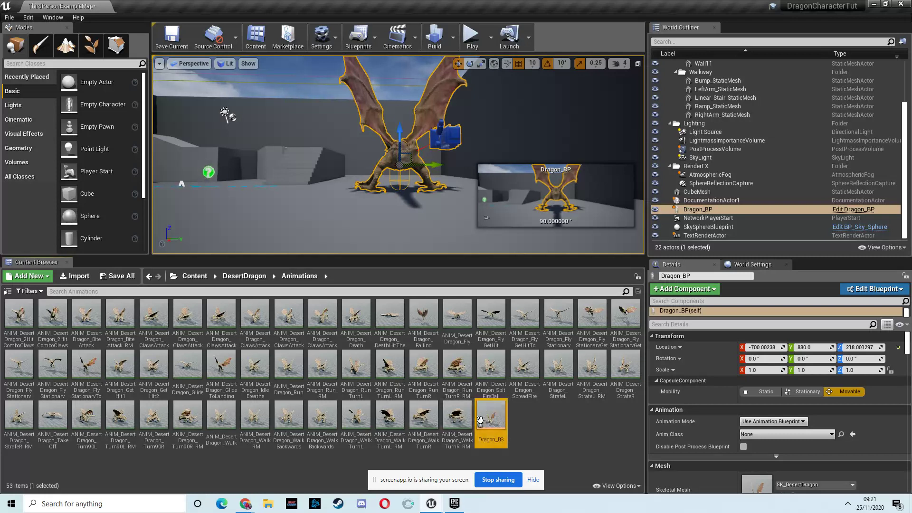
Open Dragon_BS, place ANIM_DesertDragon_IdleBreathe as a sample at 0 on the horizontal axis, and preview it.
double_click(495, 417)
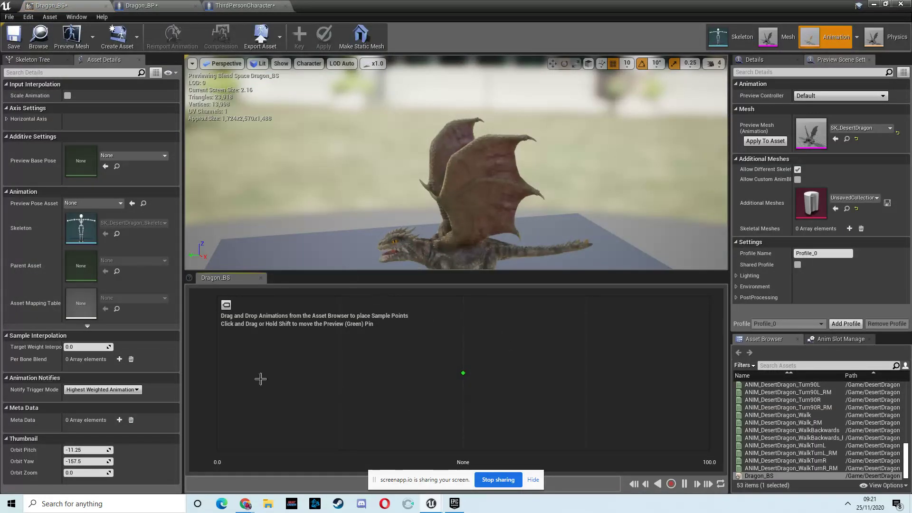
click(773, 366)
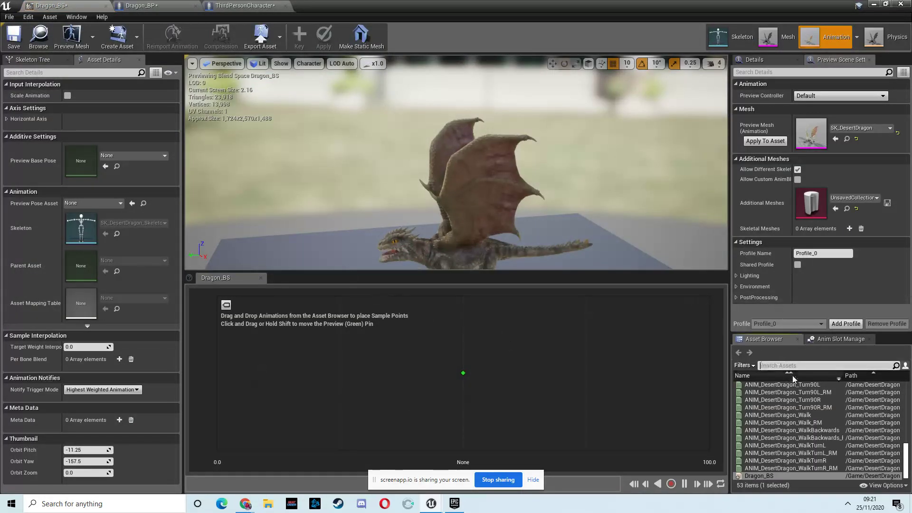
text(idle)
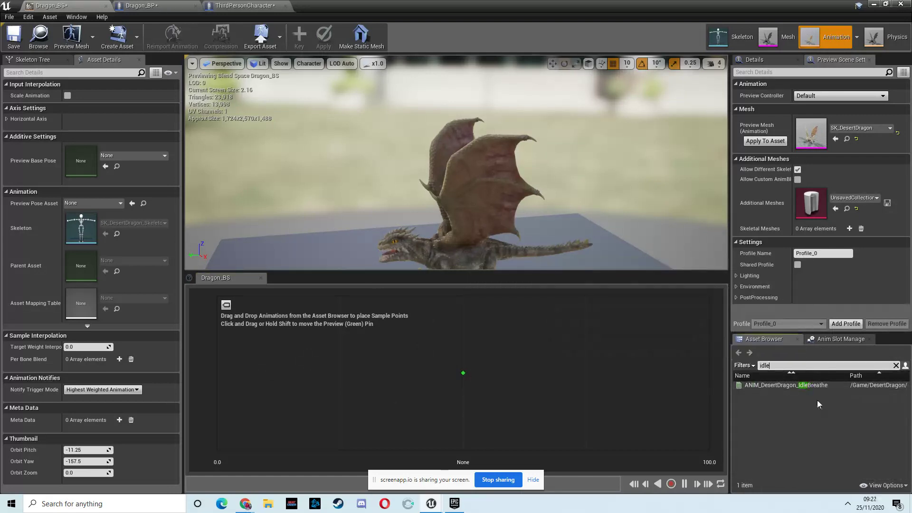
drag(798, 386, 298, 376)
drag(463, 372, 244, 373)
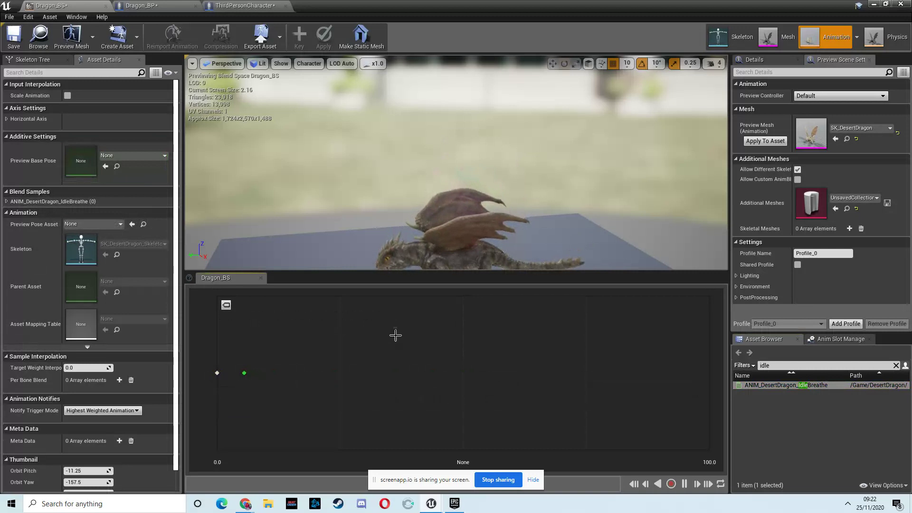
scroll(465, 212, down, 2)
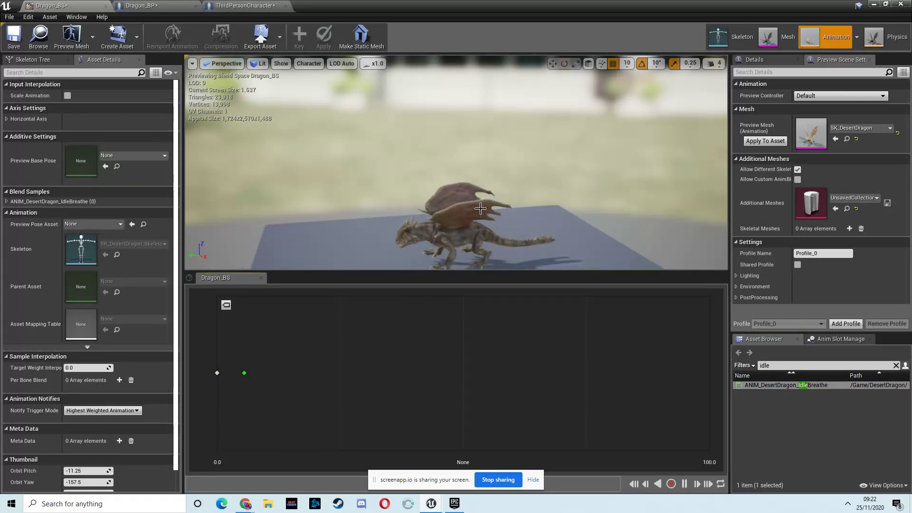
drag(244, 373, 406, 373)
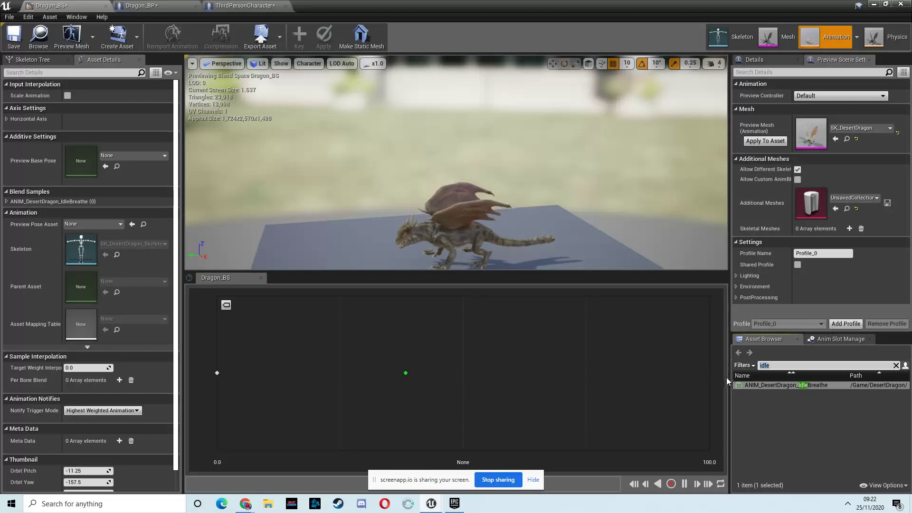
Place ANIM_DesertDragon_Walk on the first inner grid line of the blend space and ANIM_DesertDragon_Run on the third.
text(walk)
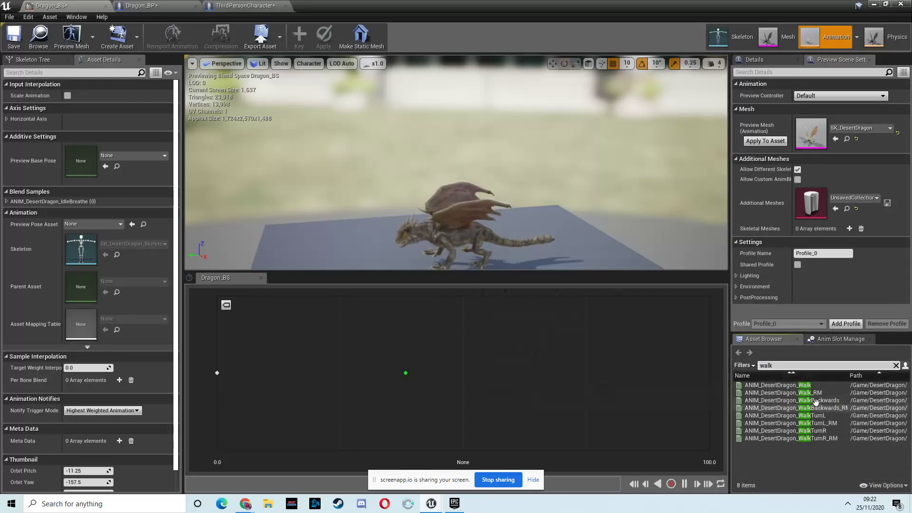
drag(779, 386, 340, 374)
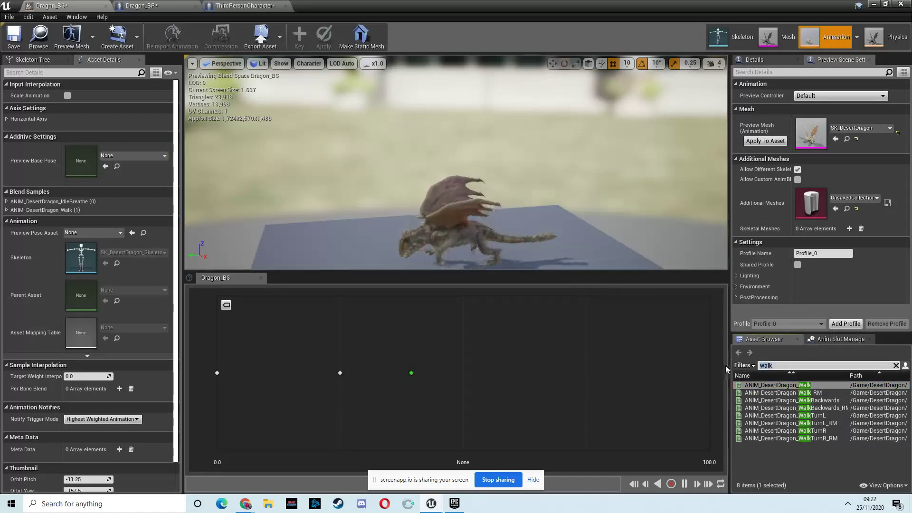
text(run)
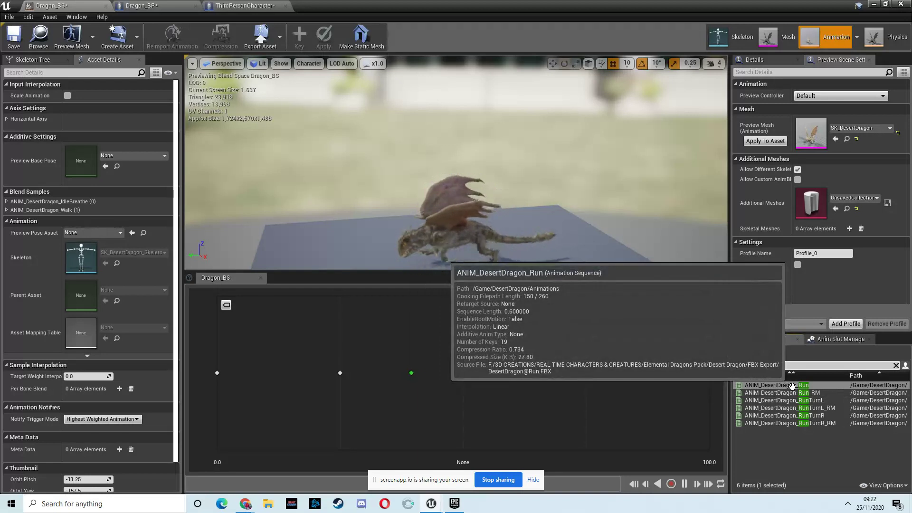
drag(784, 385, 587, 389)
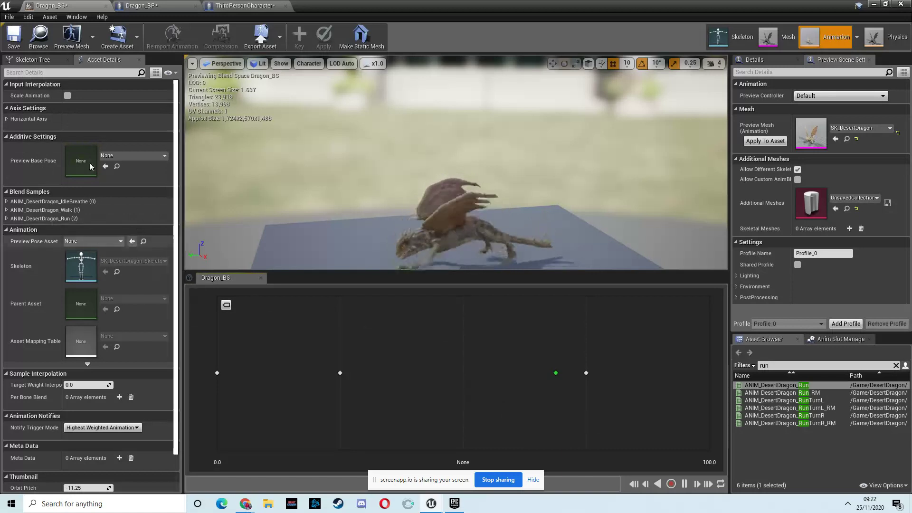
Name the horizontal axis Speed and set its maximum value to 600, grid divisions to 6 and interpolation time to 0.2.
click(6, 120)
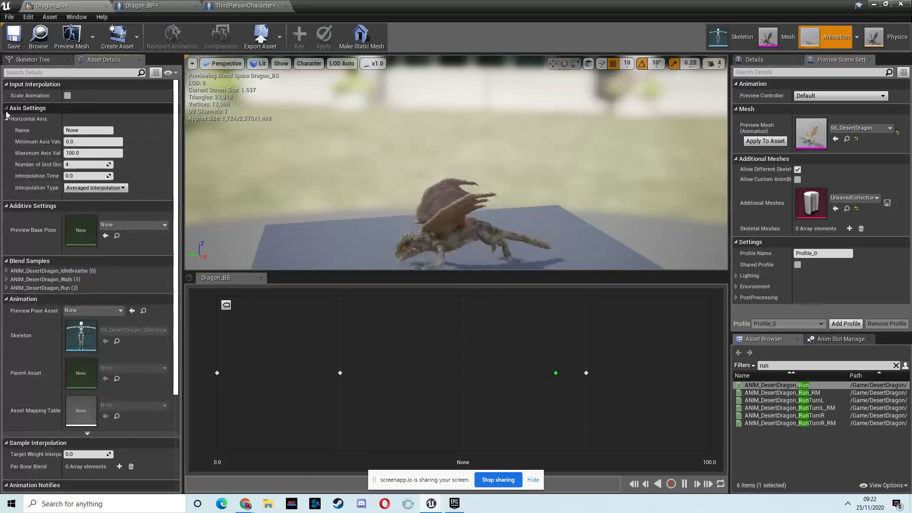
click(84, 132)
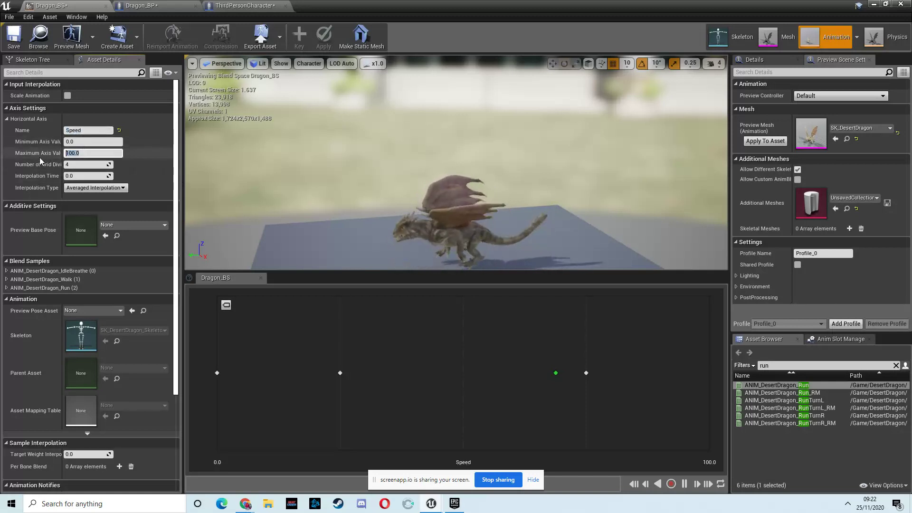
text(600)
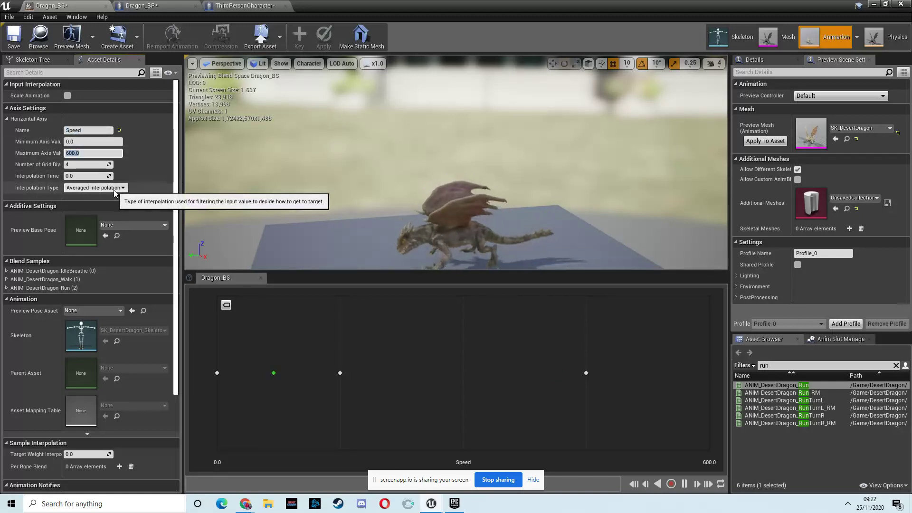
click(70, 164)
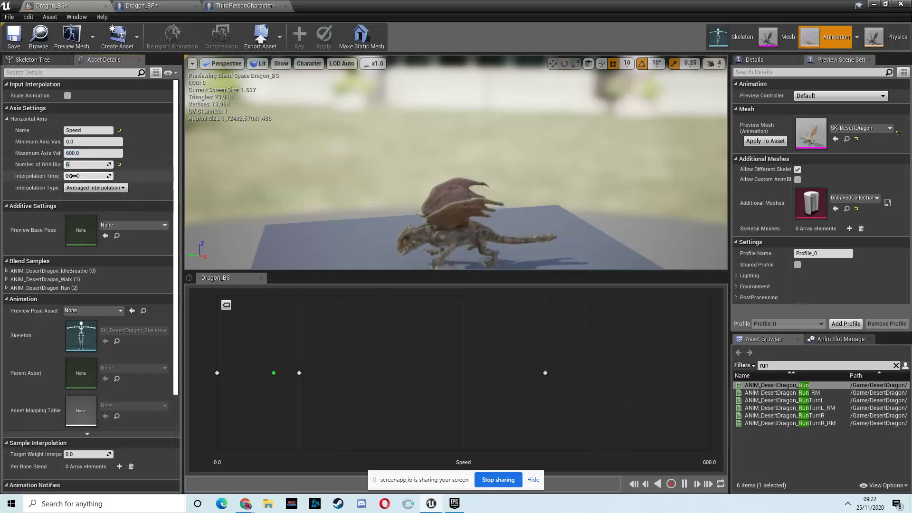
click(72, 176)
text(0)
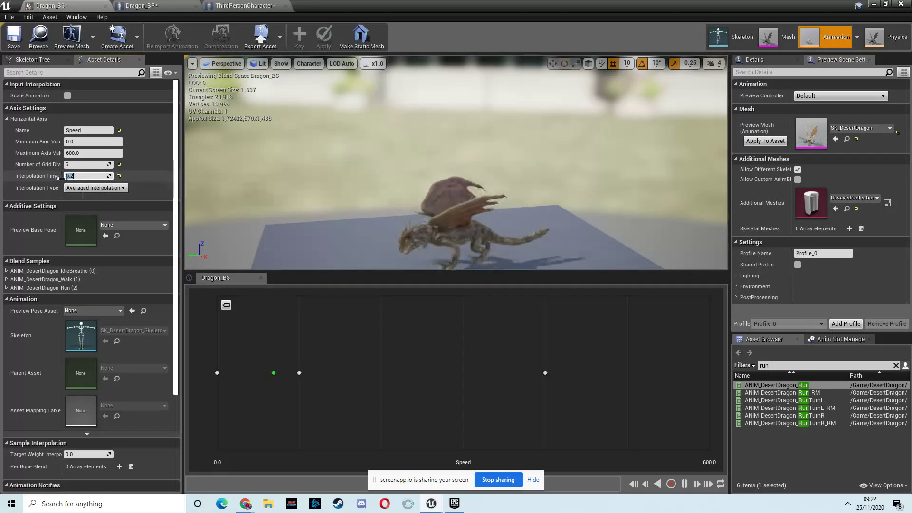
drag(62, 178, 79, 178)
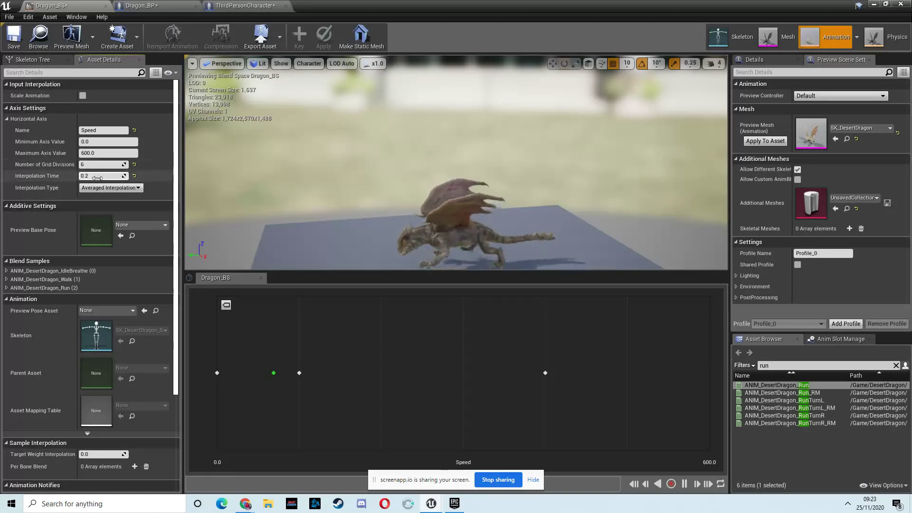
Preview the blend, and move the walk sample to Speed 200 and the run sample to Speed 500.
drag(275, 373, 358, 373)
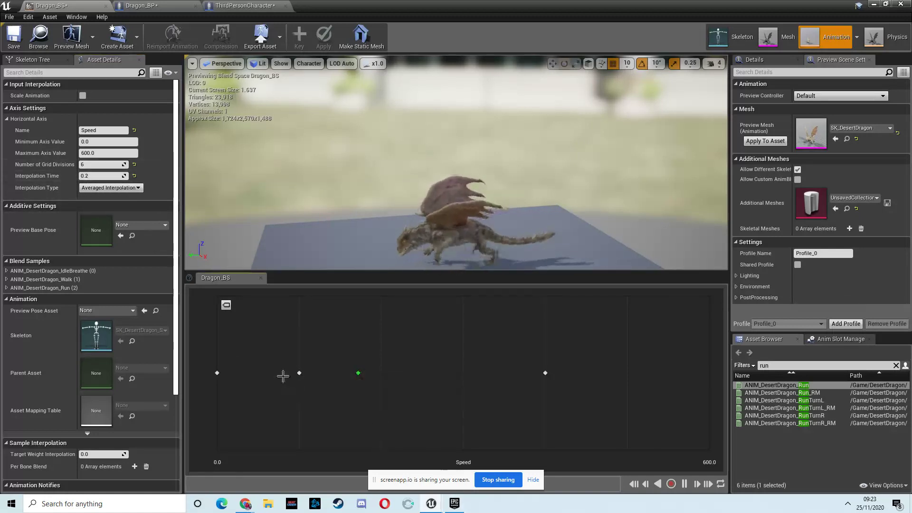
drag(298, 372, 381, 374)
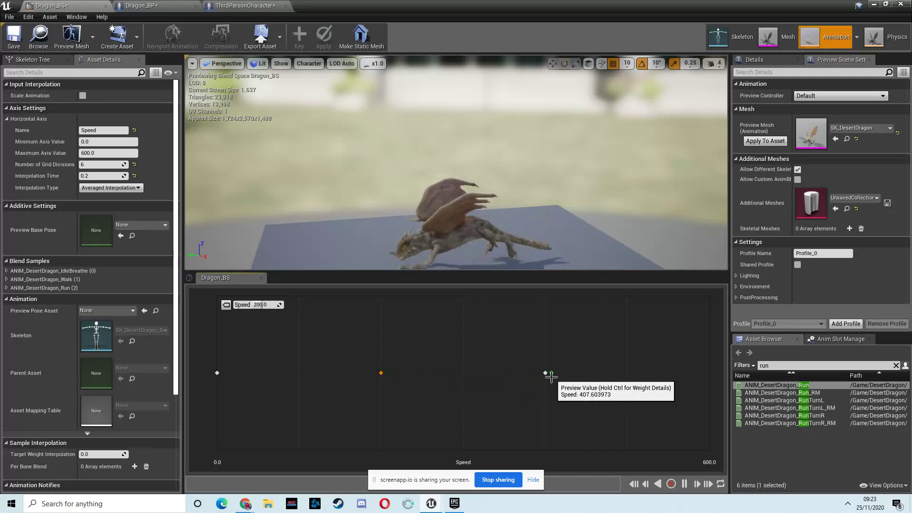
drag(585, 369, 663, 370)
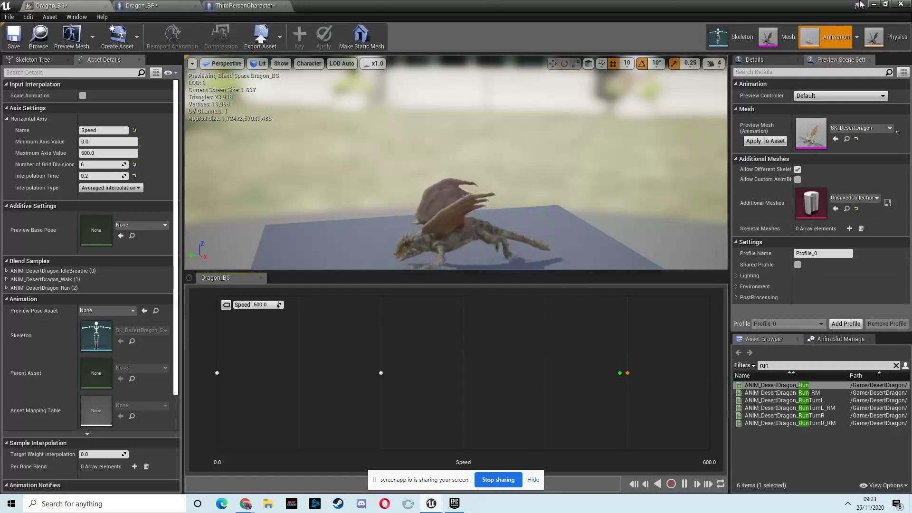
Create an Animation Blueprint for SK_DesertDragon_Skeleton in the DesertDragon Animations folder and name it Dragom_ANim_BP.
click(873, 4)
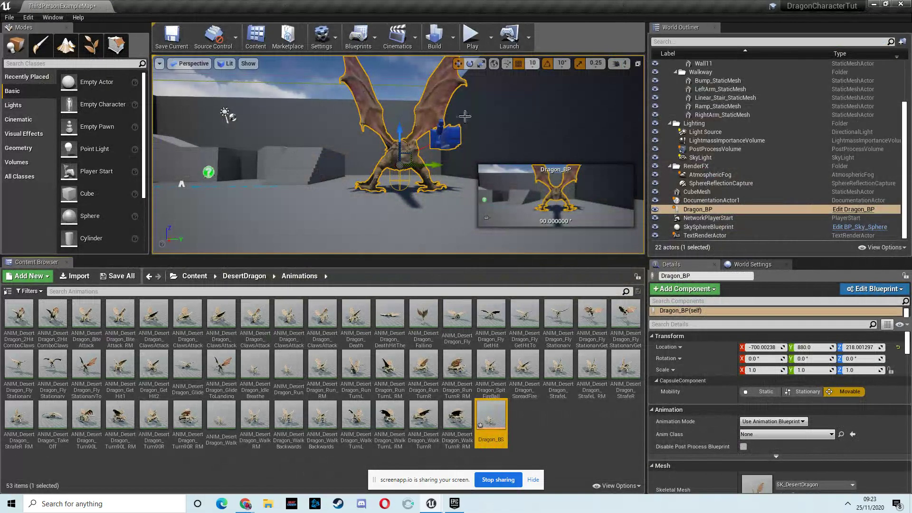
right_click(520, 422)
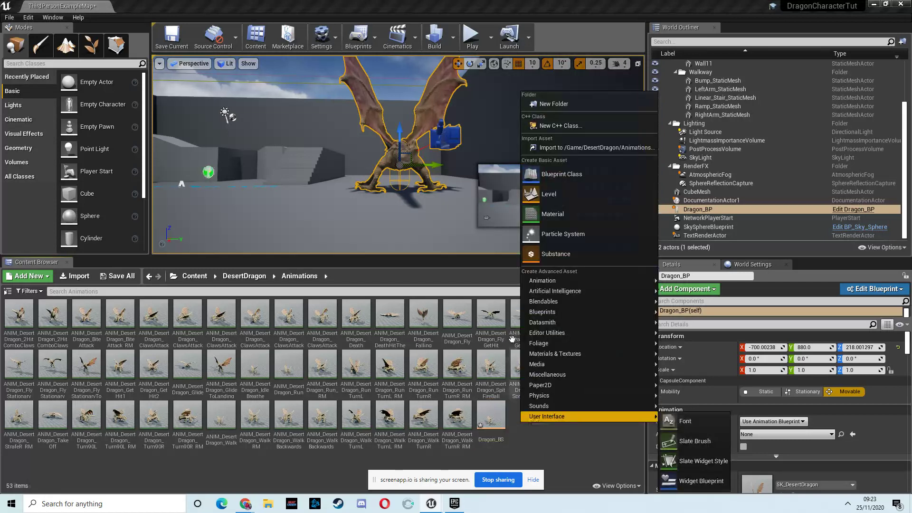
mouse_move(546, 283)
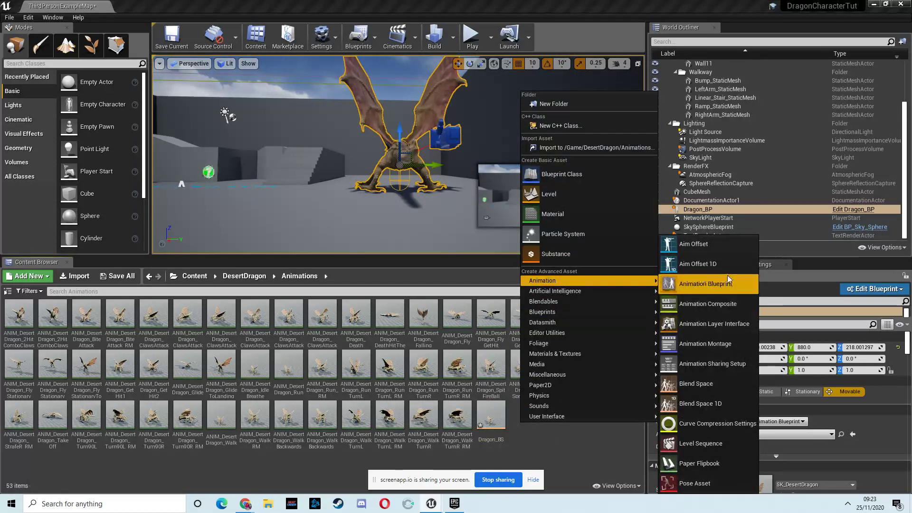
click(688, 285)
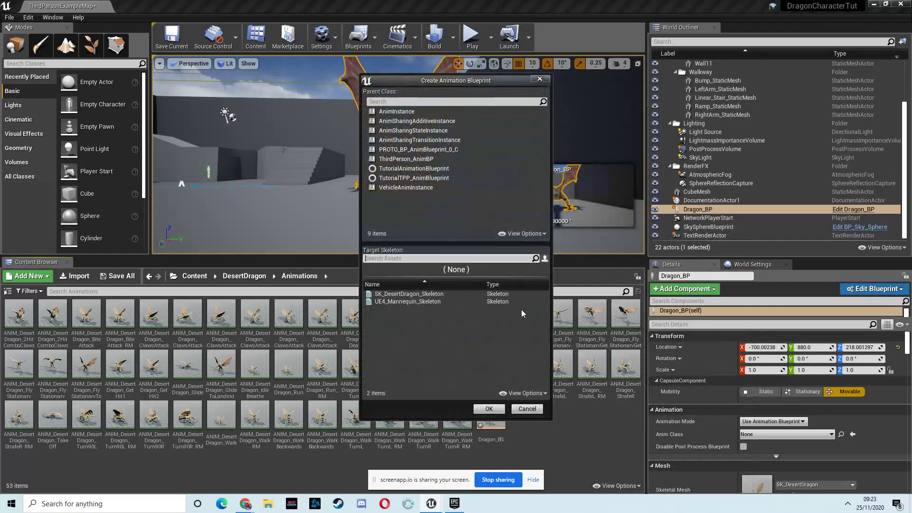
click(402, 294)
click(489, 409)
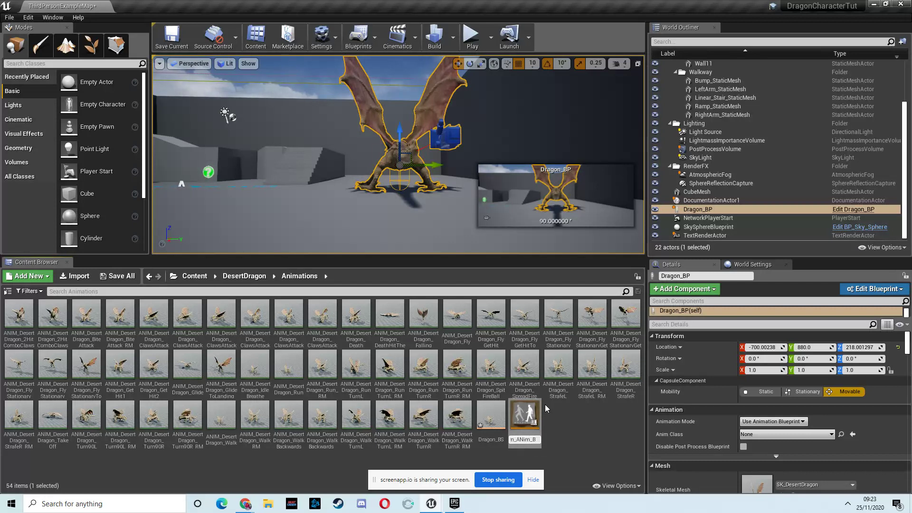
key(Return)
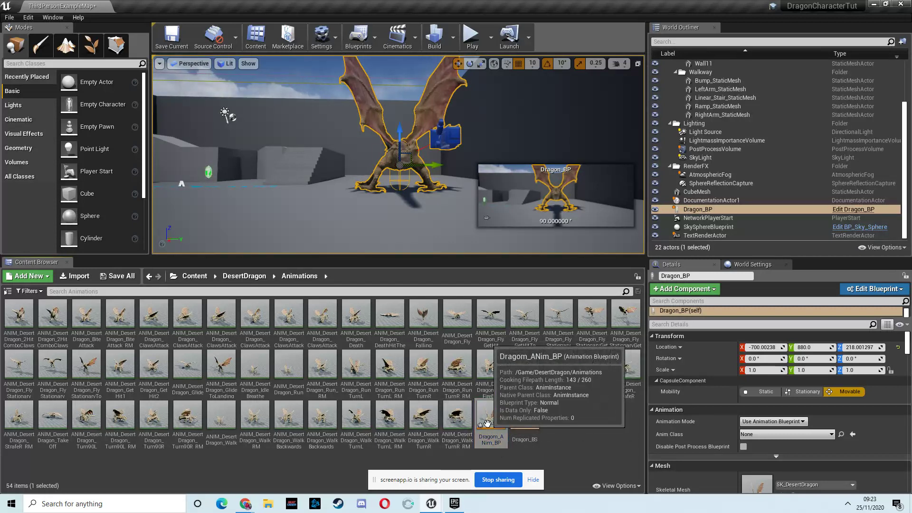
Rename the new Animation Blueprint to Dragom_Anim_BP and open it for editing.
right_click(492, 441)
click(525, 254)
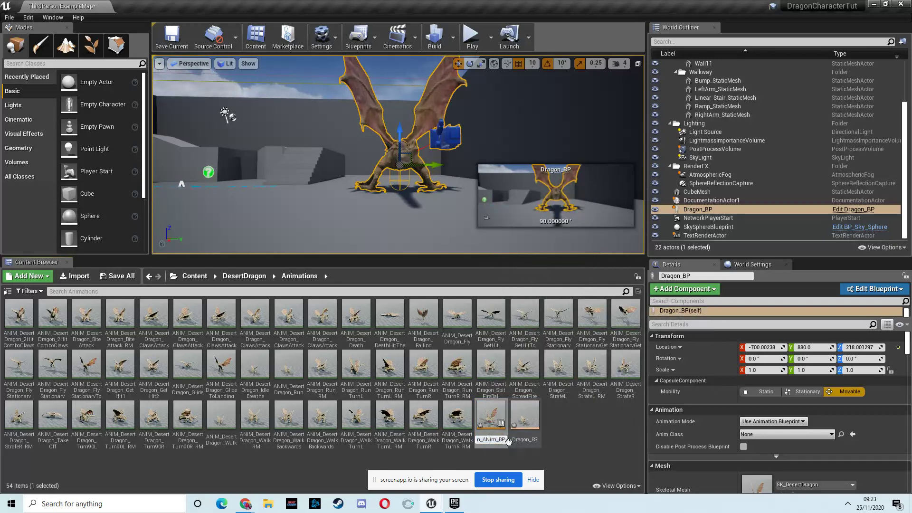
key(Return)
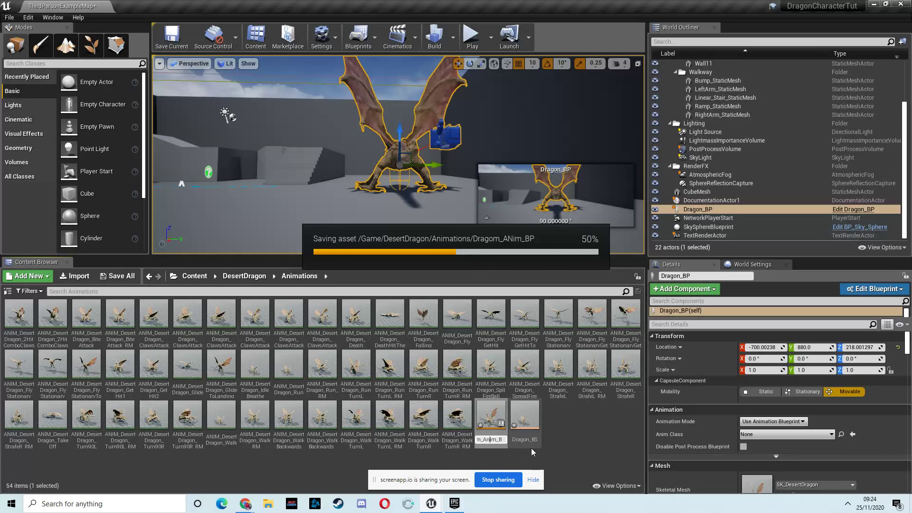
double_click(492, 418)
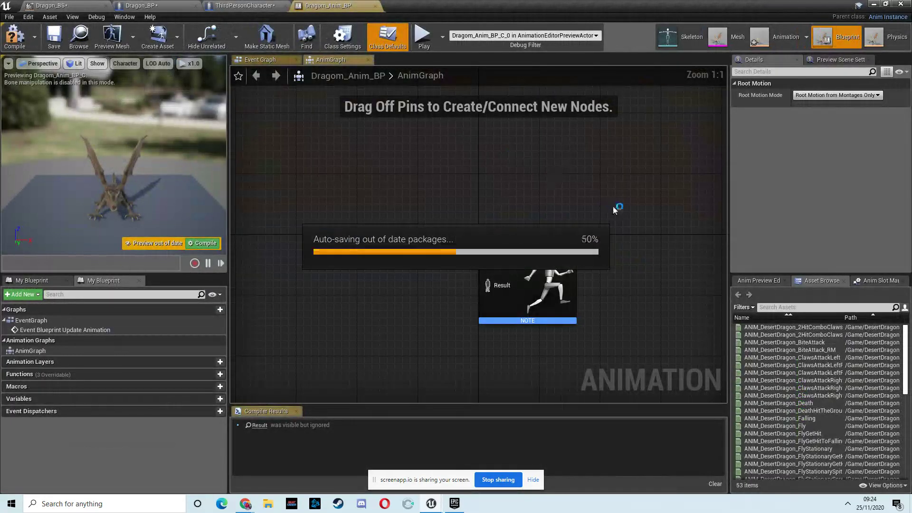
Add a new state machine to the AnimGraph and connect its pose output to the Output Pose result.
drag(542, 244, 579, 205)
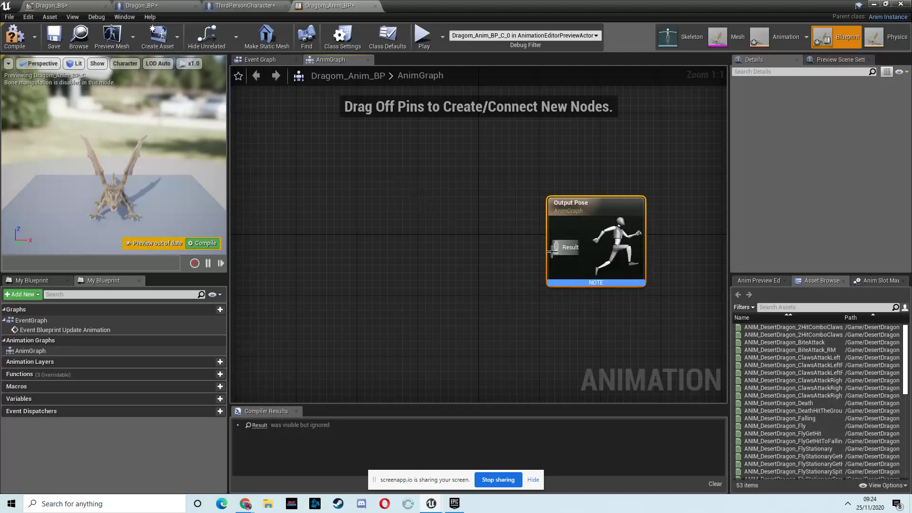
right_click(393, 242)
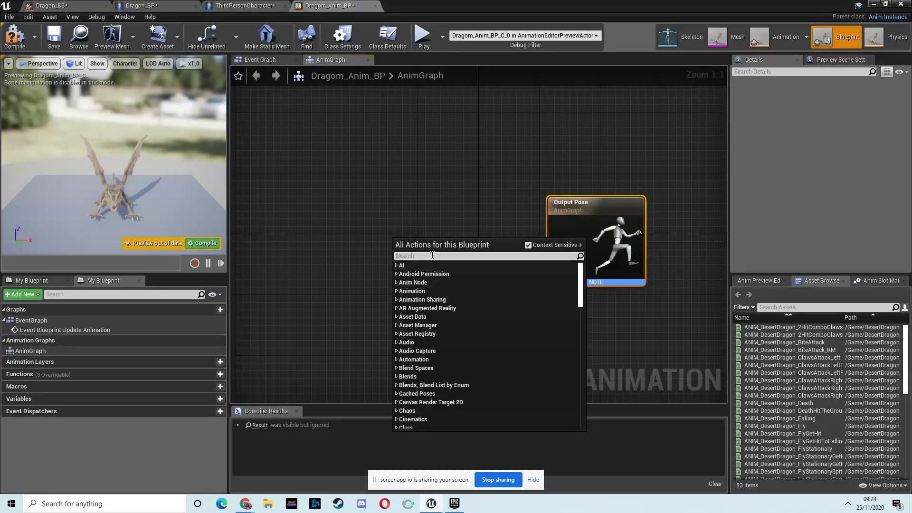
text(add new sta)
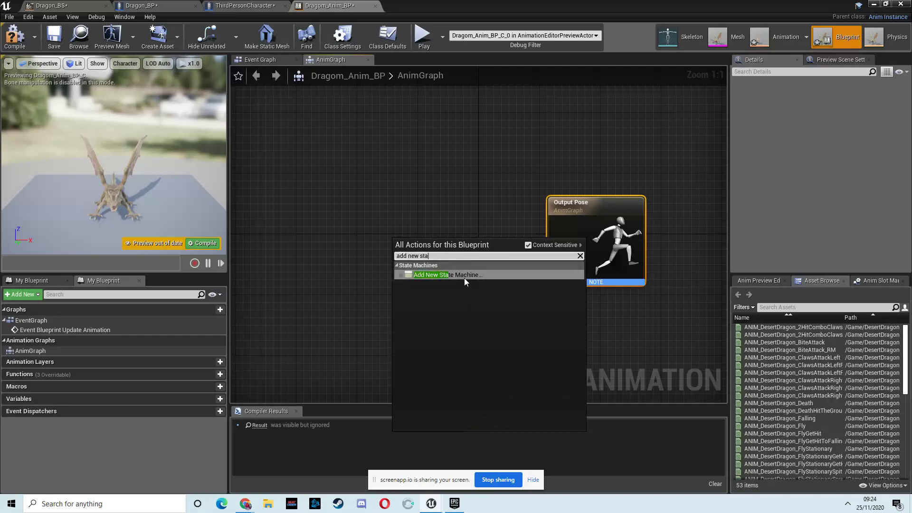
click(465, 282)
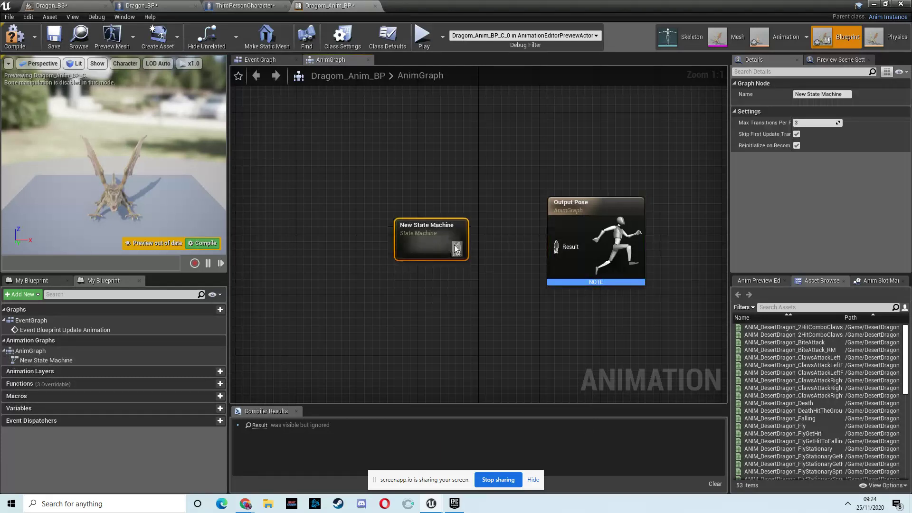
drag(458, 248, 556, 245)
drag(425, 238, 426, 231)
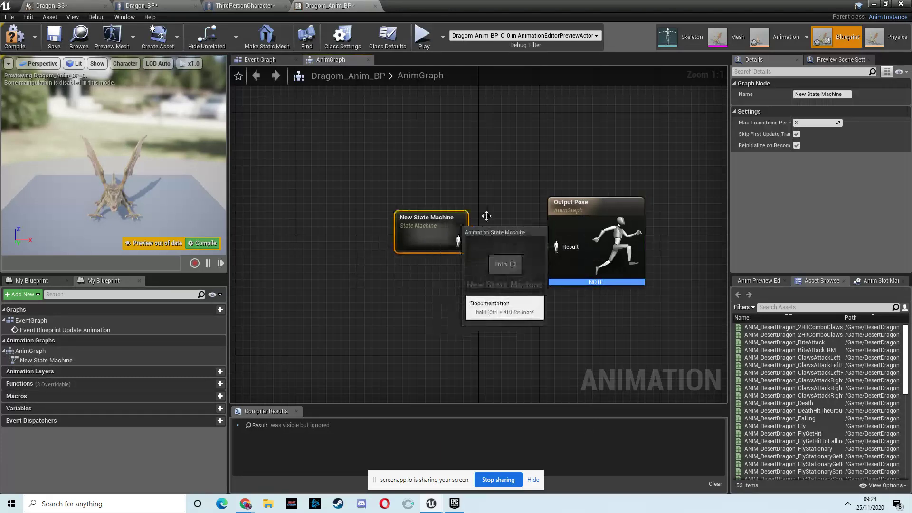
Rename the new state machine to Locomotion.
click(812, 94)
text(Lo)
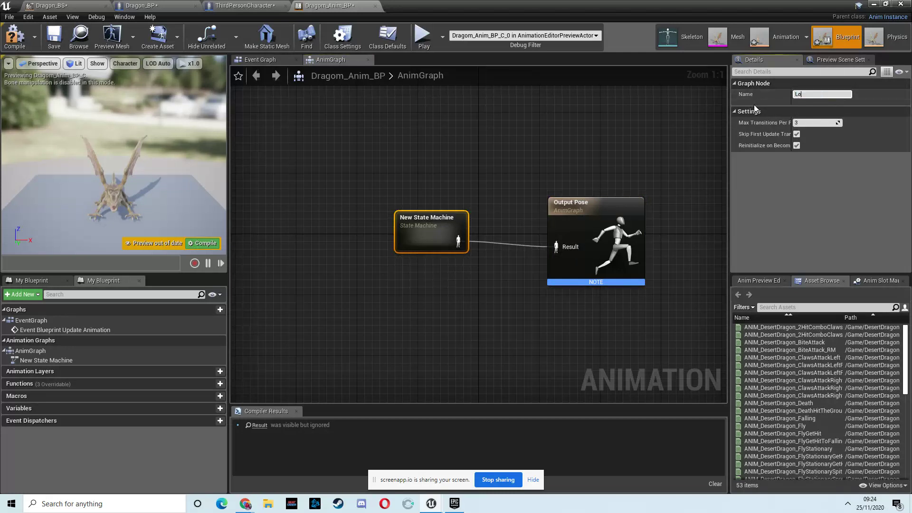
text(comotion)
key(Return)
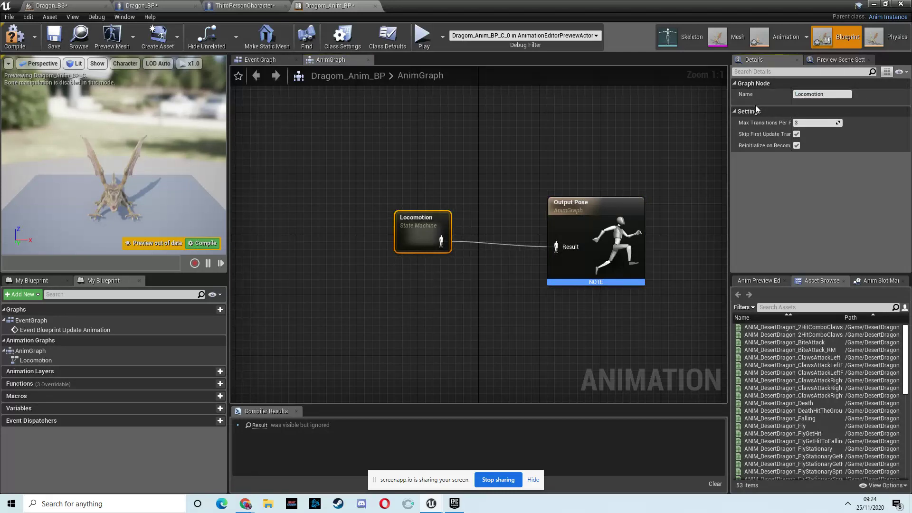
Inside the Locomotion state machine, add a state leading from Entry and name it Idle/Walk/Run.
double_click(421, 232)
drag(581, 242, 580, 243)
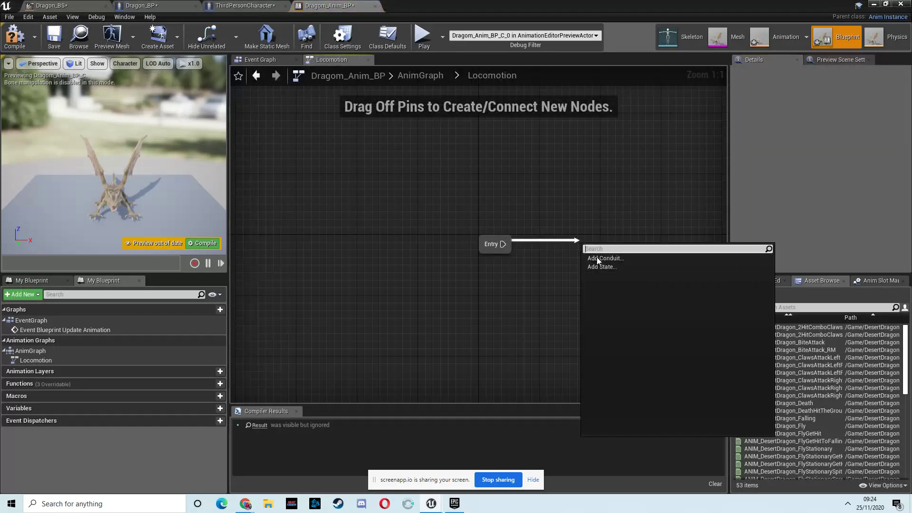
click(610, 268)
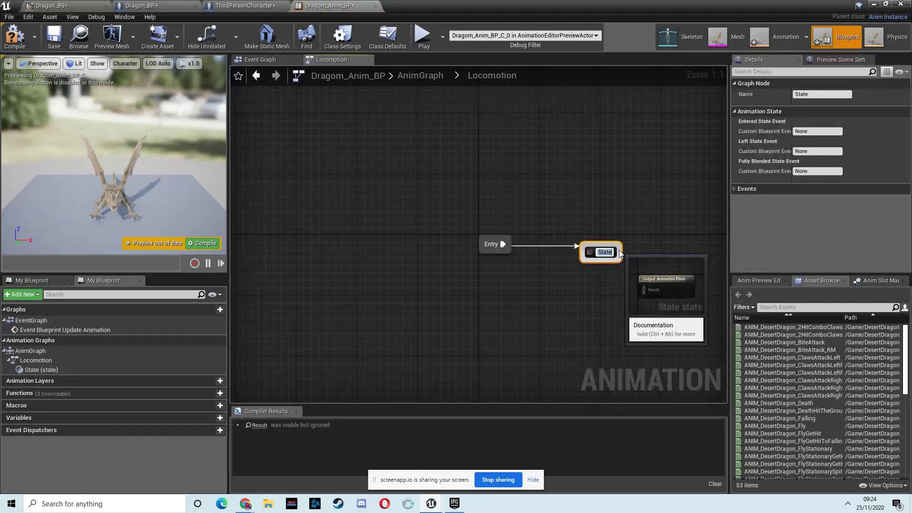
key(BackSpace)
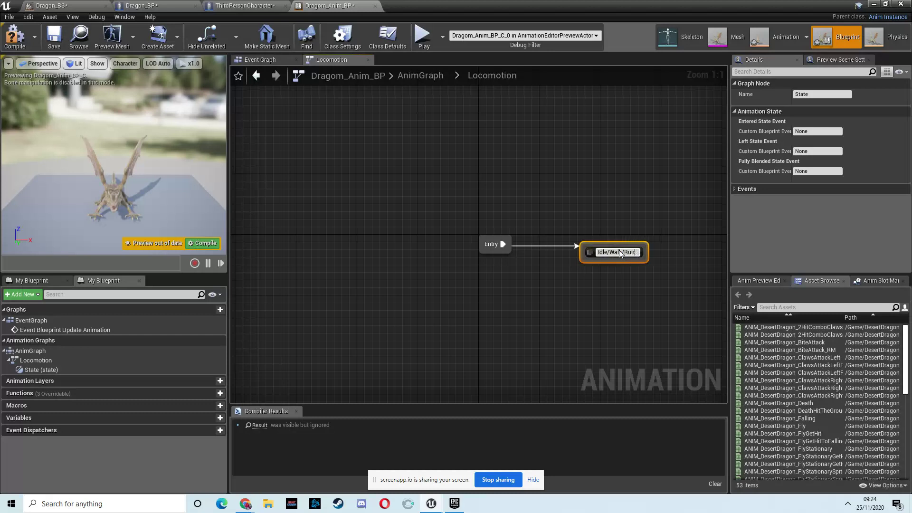
key(Return)
right_drag(668, 208, 536, 210)
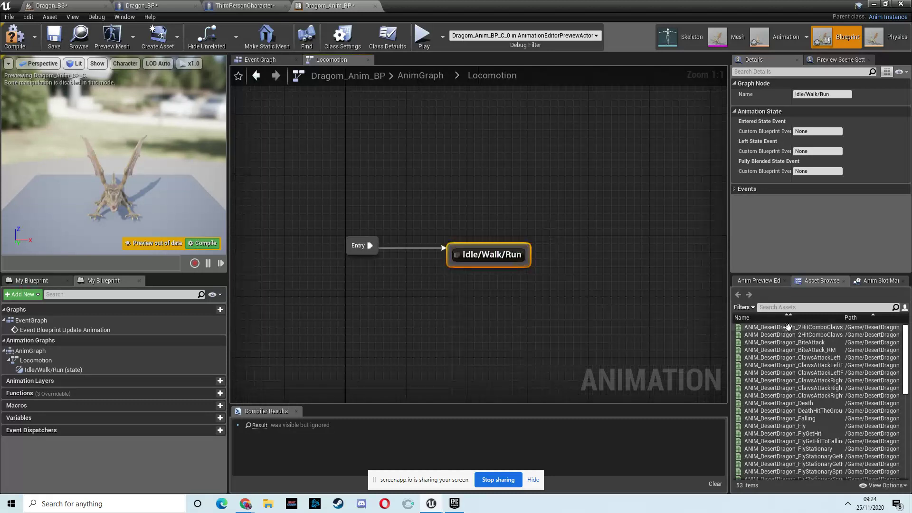
In the Idle/Walk/Run state, add the Dragon_BS blend space player and connect it to the Output Animation Pose.
double_click(498, 265)
drag(908, 338, 908, 423)
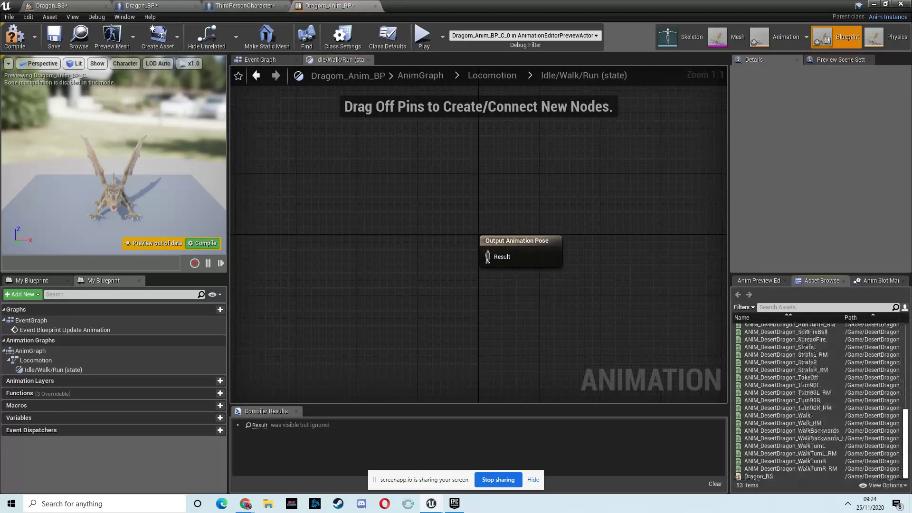
drag(786, 478, 374, 234)
drag(436, 262, 495, 257)
click(494, 252)
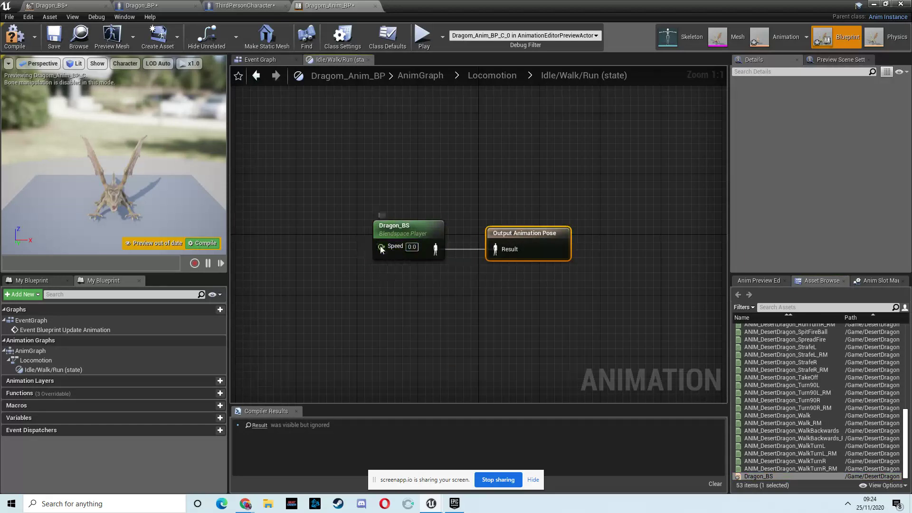
Promote the Dragon_BS player's Speed input to a variable named Speed and align its node beside the player.
drag(378, 246, 343, 237)
click(395, 266)
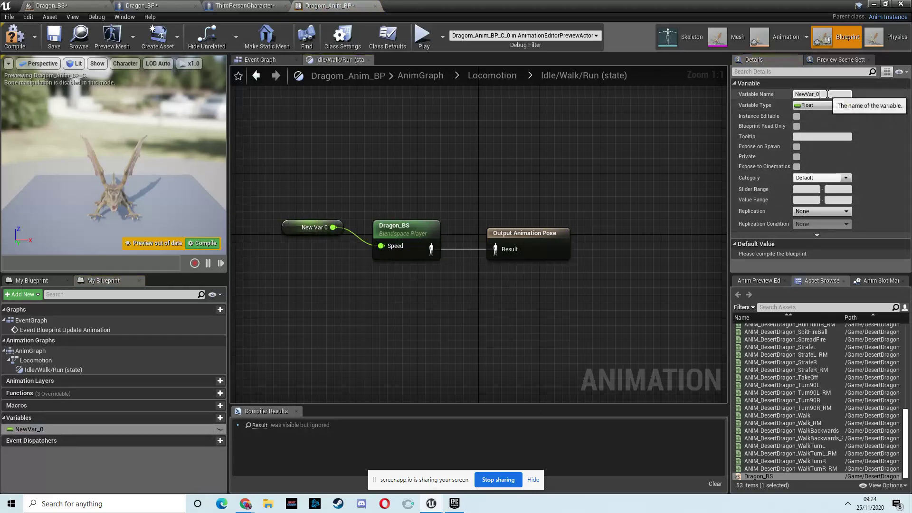
click(810, 95)
text(Speed)
key(Return)
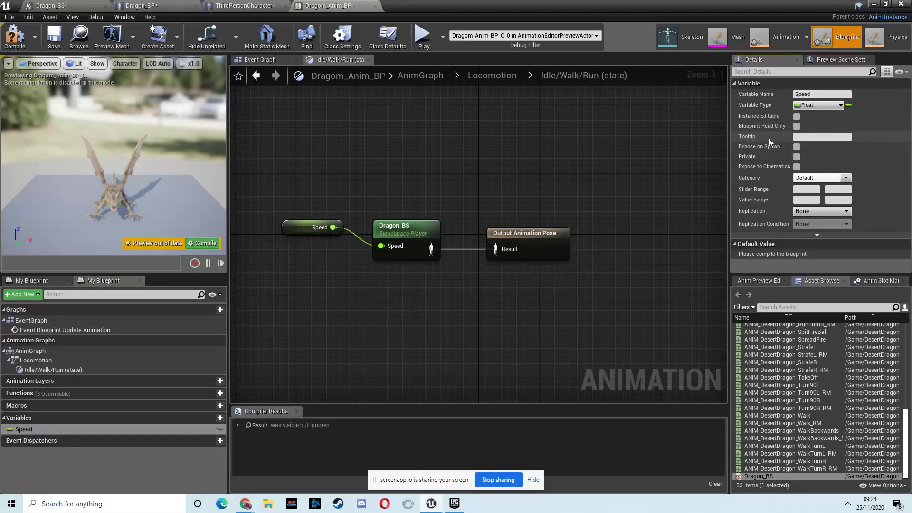
drag(300, 232, 301, 239)
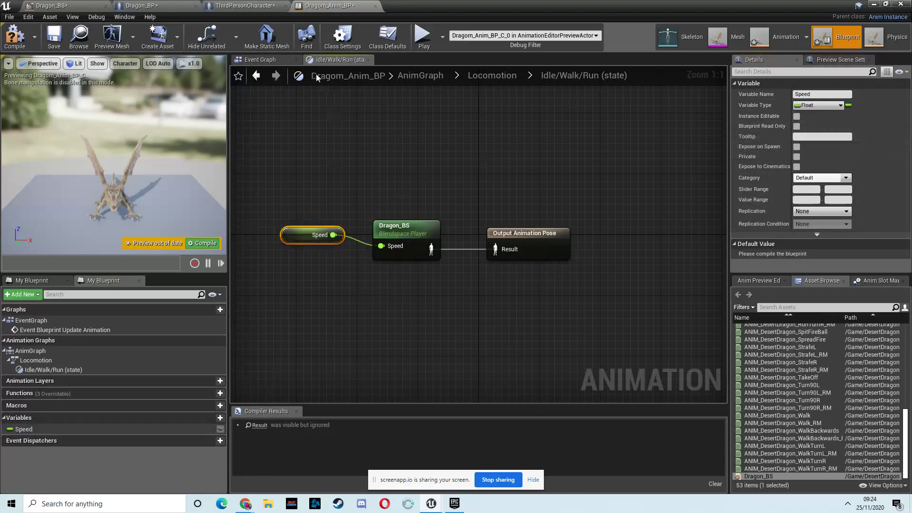
Look through the blueprint's Event Graph, AnimGraph and Locomotion state machine to review how they are organised.
click(270, 61)
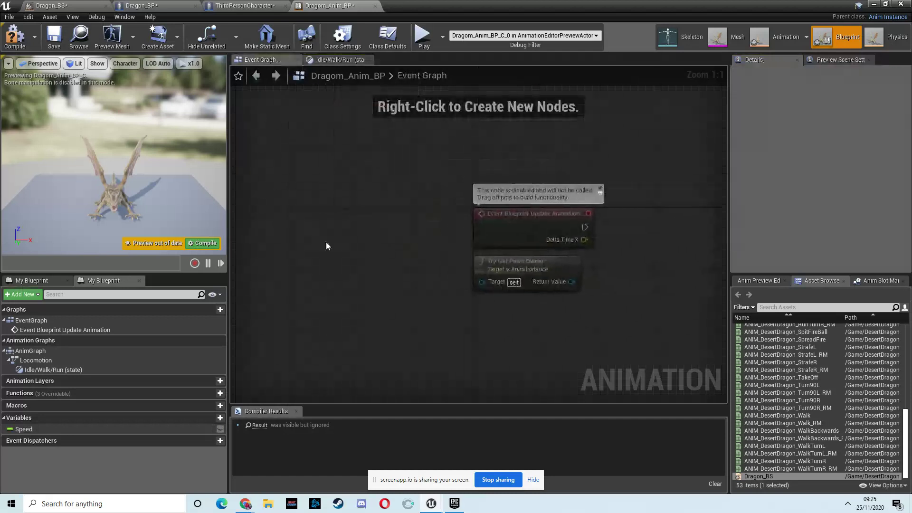
click(339, 59)
click(264, 60)
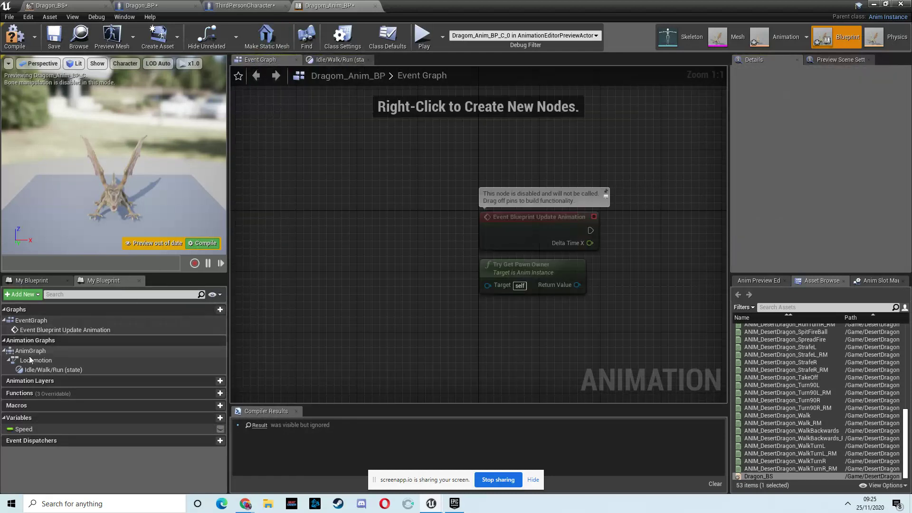
click(23, 322)
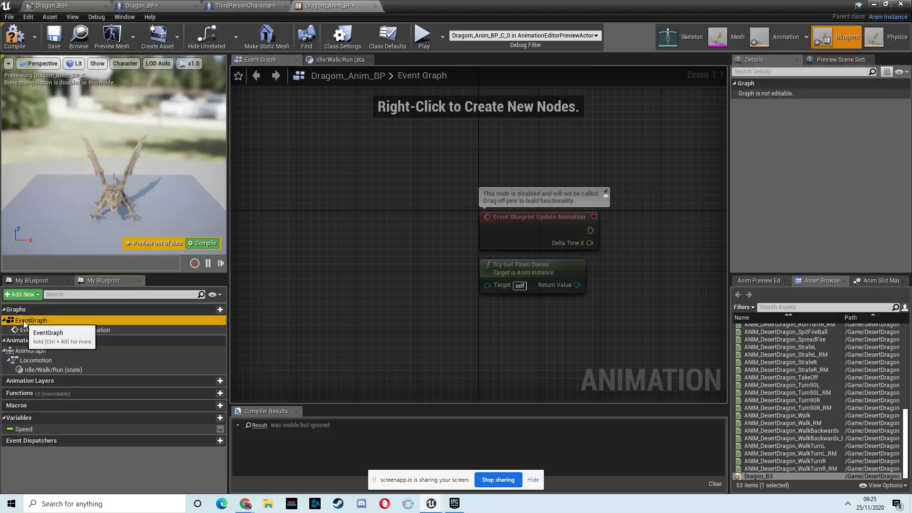
double_click(86, 352)
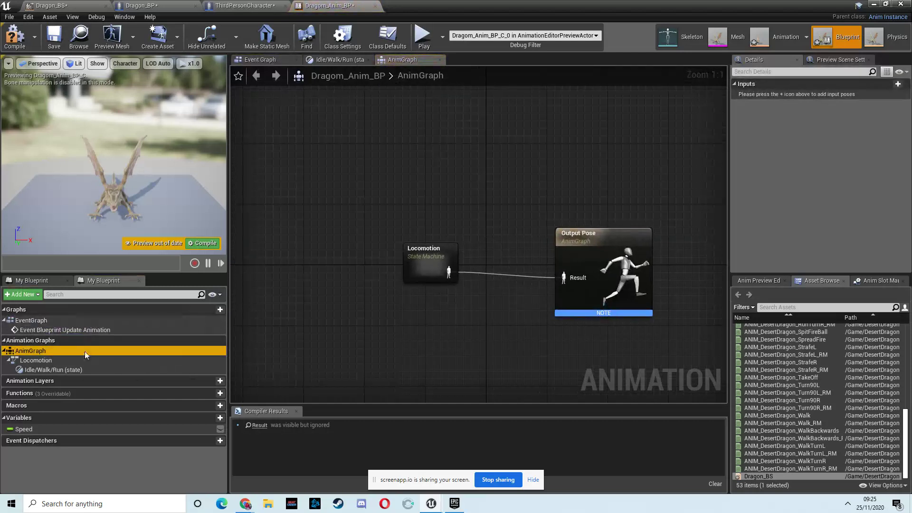
double_click(46, 359)
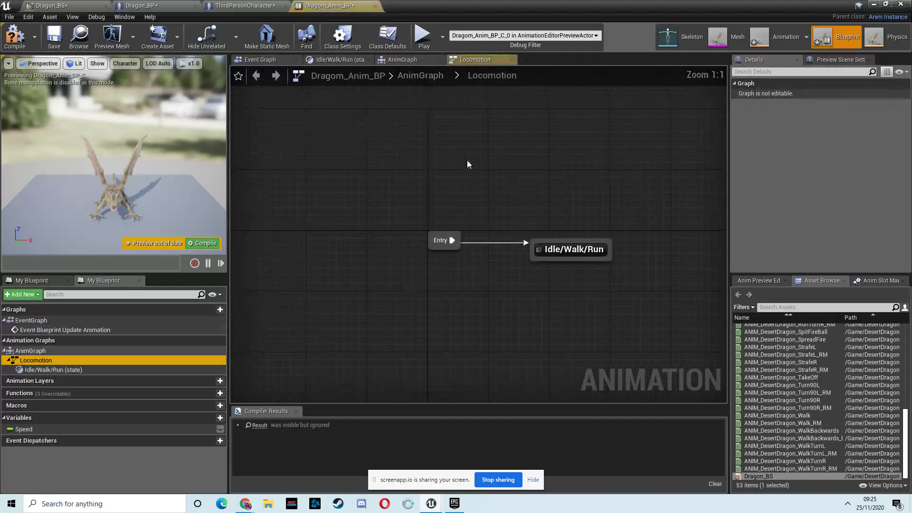
drag(394, 208, 686, 308)
click(506, 185)
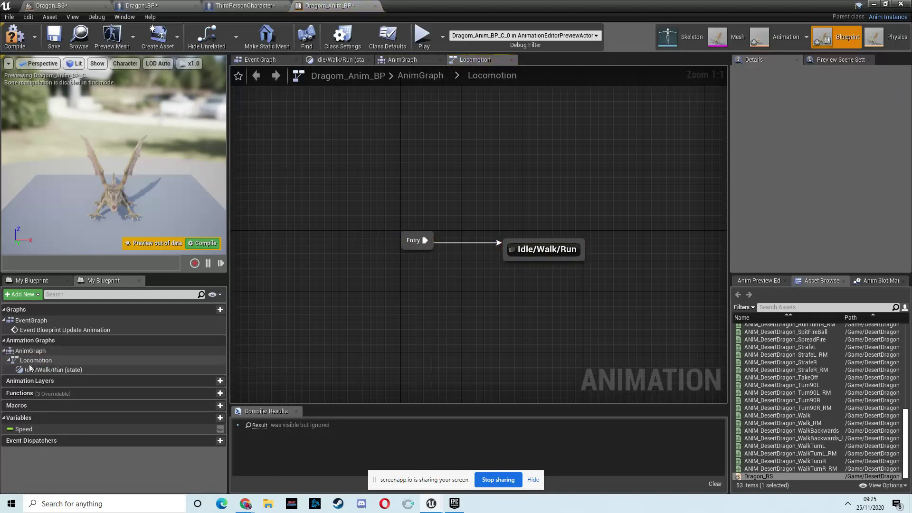
Open the Event Graph and move the Event Blueprint Update Animation node slightly up and left, away from Try Get Pawn Owner.
double_click(34, 320)
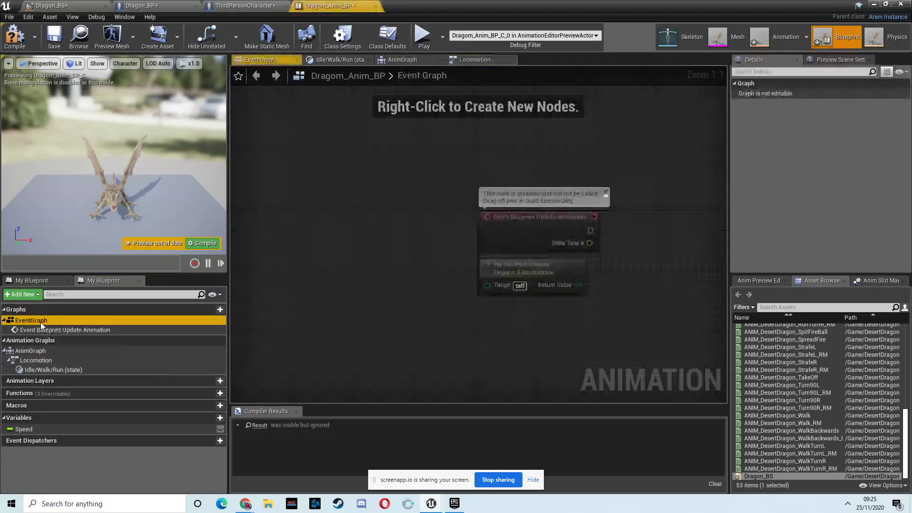
right_drag(442, 287, 246, 284)
drag(334, 217, 298, 219)
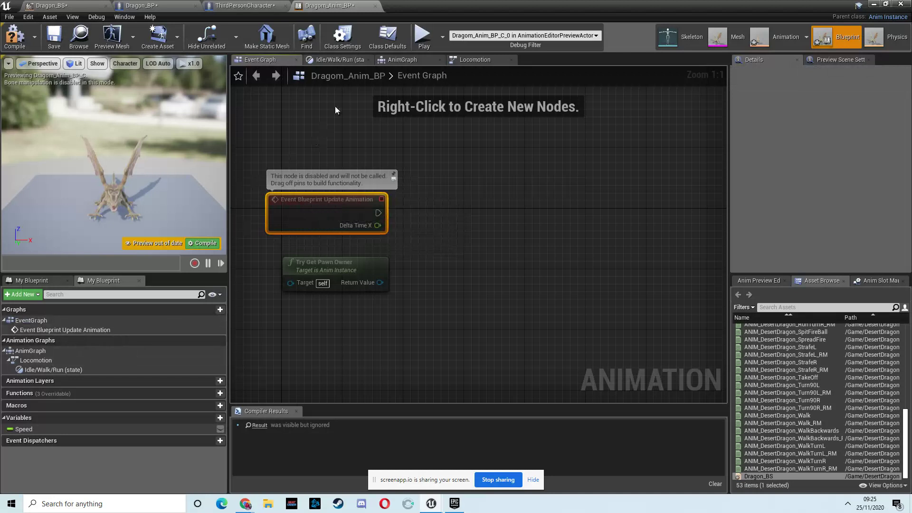
Compare the open graphs, and go from the Idle/Walk/Run state up through Locomotion to the AnimGraph.
click(342, 60)
click(402, 61)
click(463, 61)
click(394, 61)
click(361, 60)
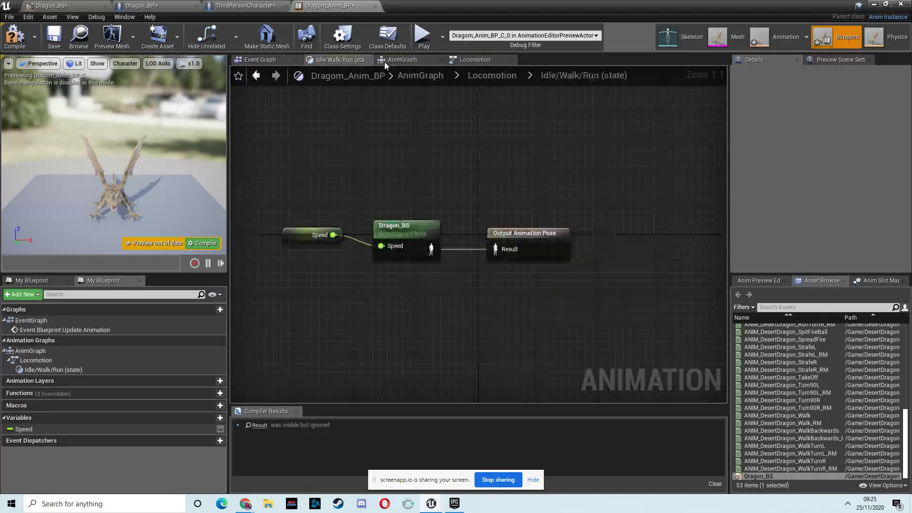
click(486, 75)
click(438, 77)
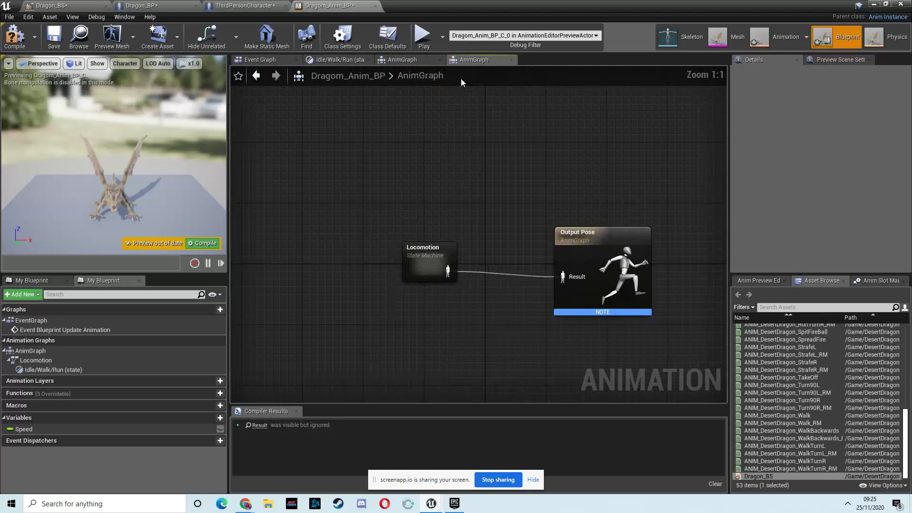
In the Event Graph, add Cast To Dragon_BP after Event Blueprint Update Animation and feed its Object from Try Get Pawn Owner.
click(398, 61)
click(346, 61)
click(260, 60)
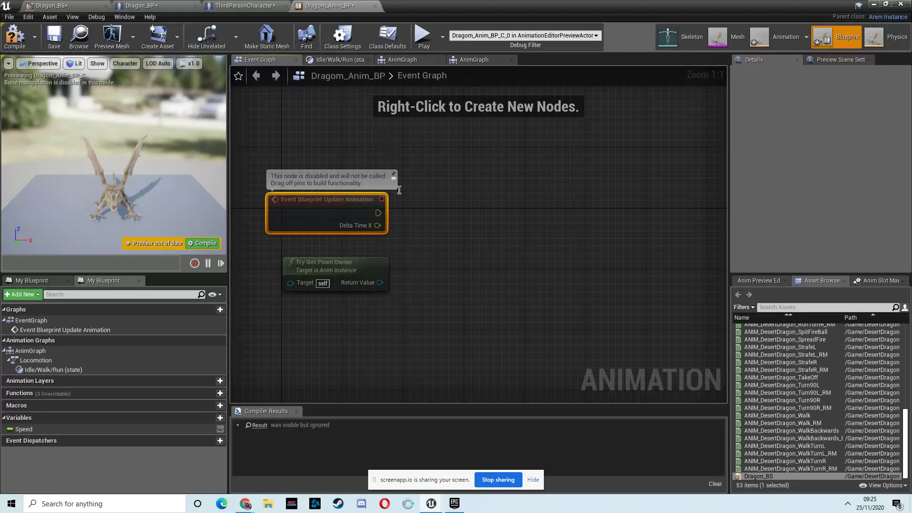
drag(309, 212, 317, 211)
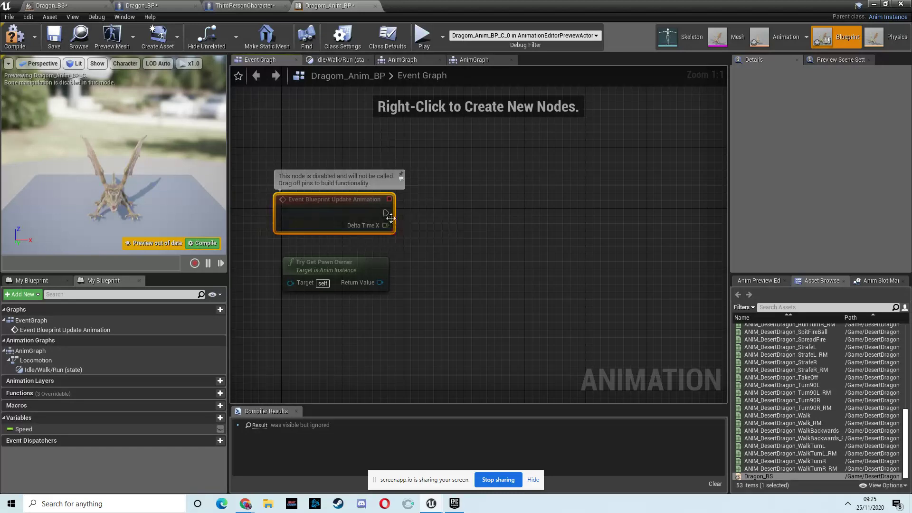
drag(431, 216, 430, 216)
text(cast to)
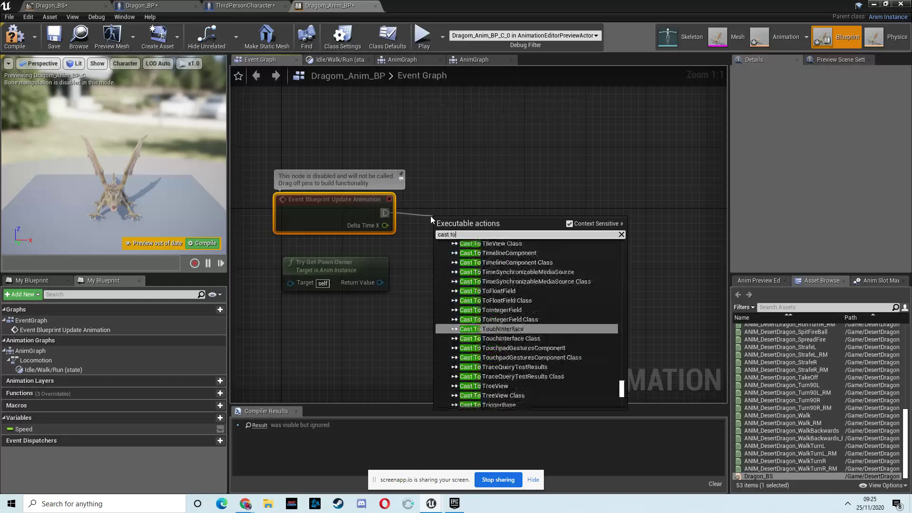
text( dragon)
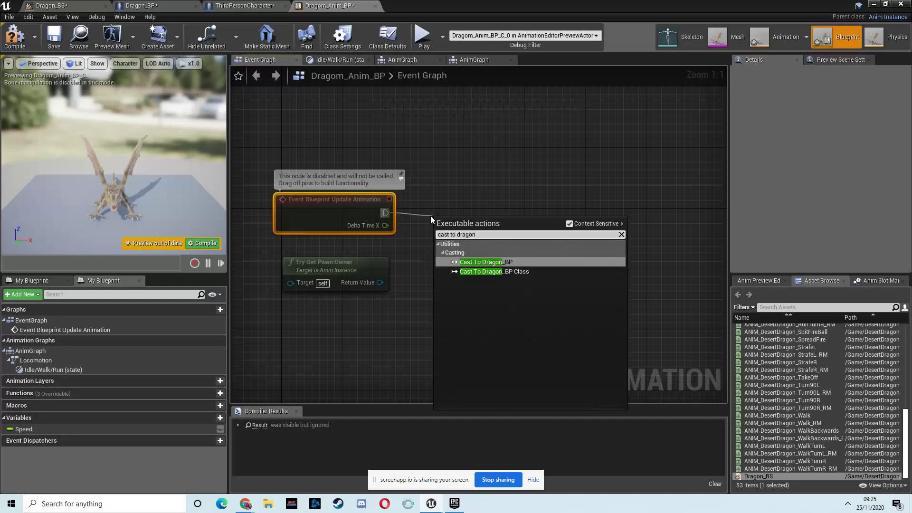
click(513, 263)
drag(380, 282, 458, 234)
drag(347, 265, 353, 262)
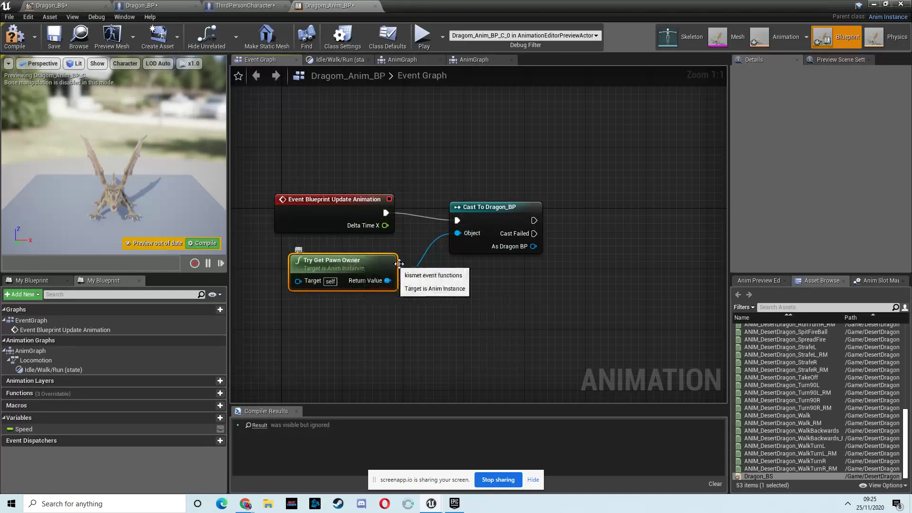
Add a Get Velocity node that takes the As Dragon BP output of the cast as its target.
right_drag(533, 256, 369, 267)
drag(393, 275, 418, 291)
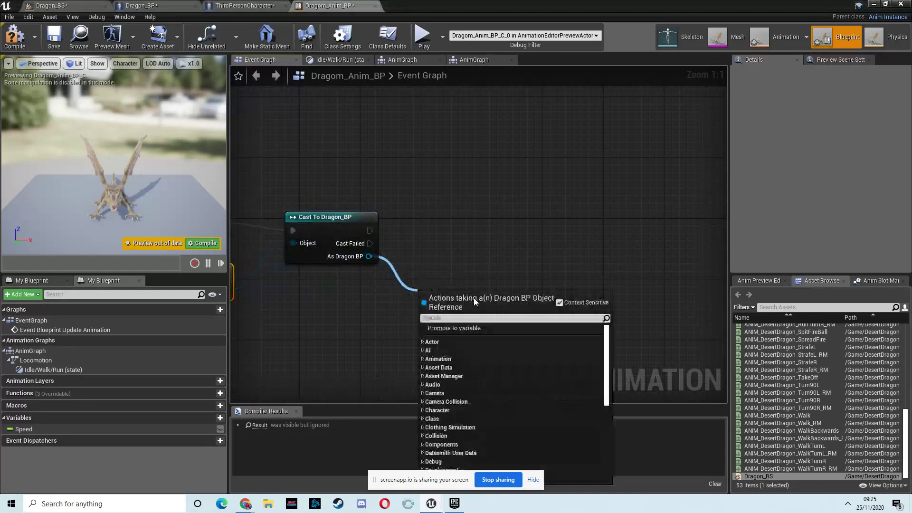
text(get)
scroll(513, 395, up, 3)
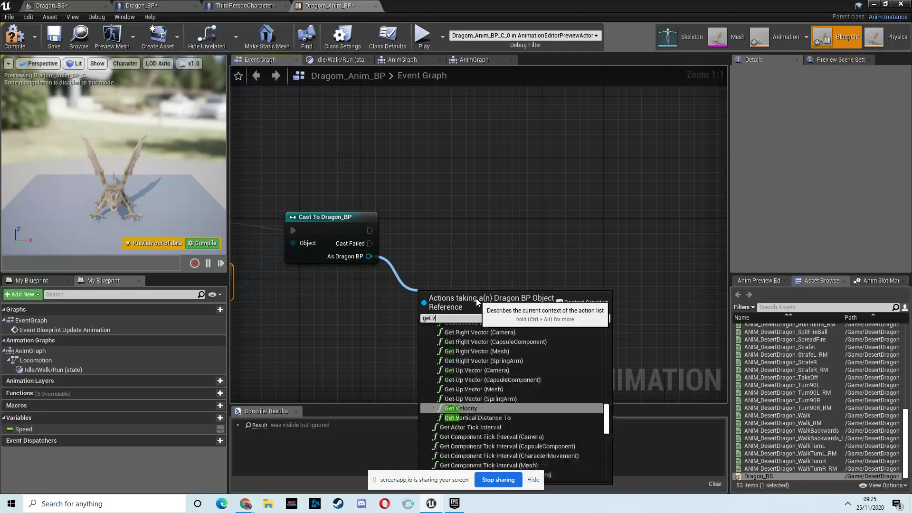
click(459, 442)
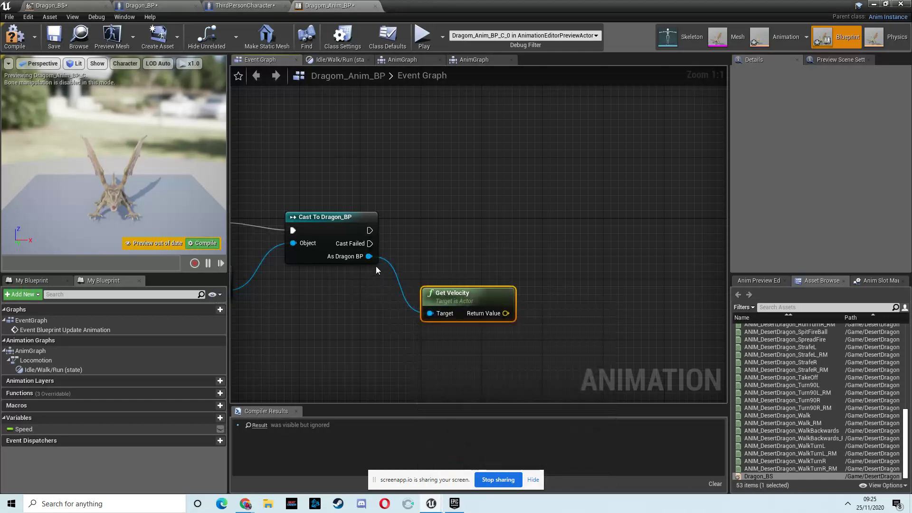
Add a Get Actor Forward Vector node from As Dragon BP and place it beneath Get Velocity.
drag(368, 256, 432, 354)
text(get )
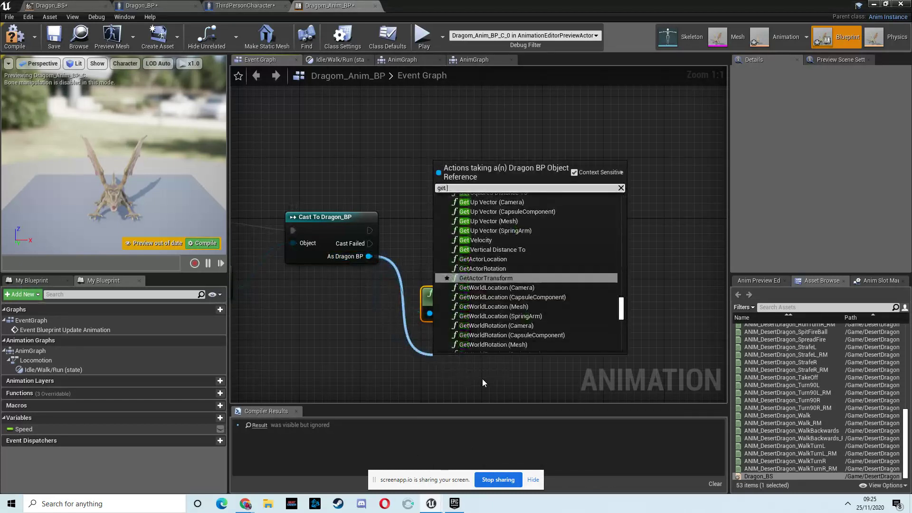
text(forwar)
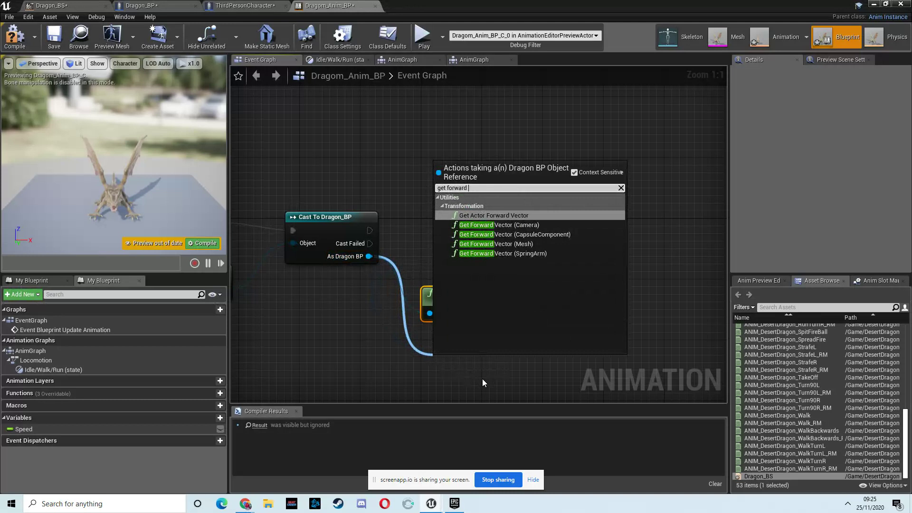
click(471, 216)
drag(484, 366, 477, 350)
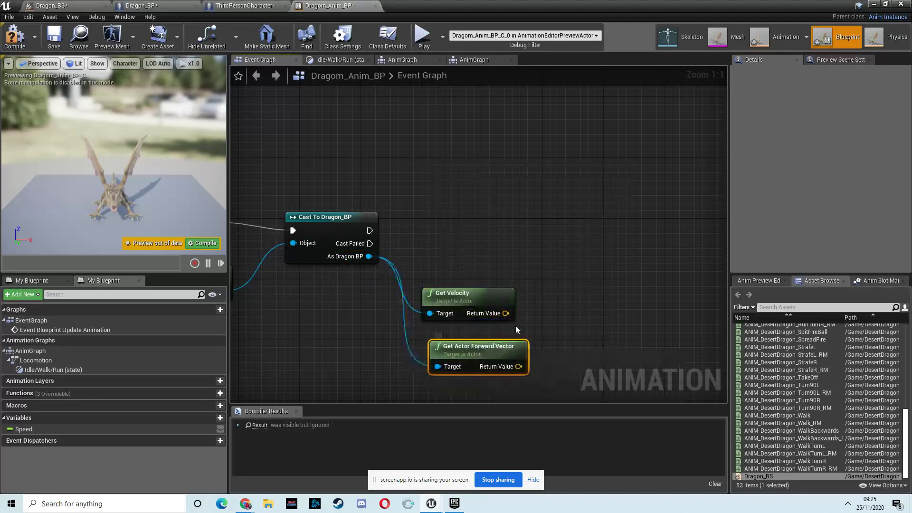
Add a Dot Product node combining the Get Velocity and Get Actor Forward Vector return values.
drag(505, 313, 572, 328)
text(dot)
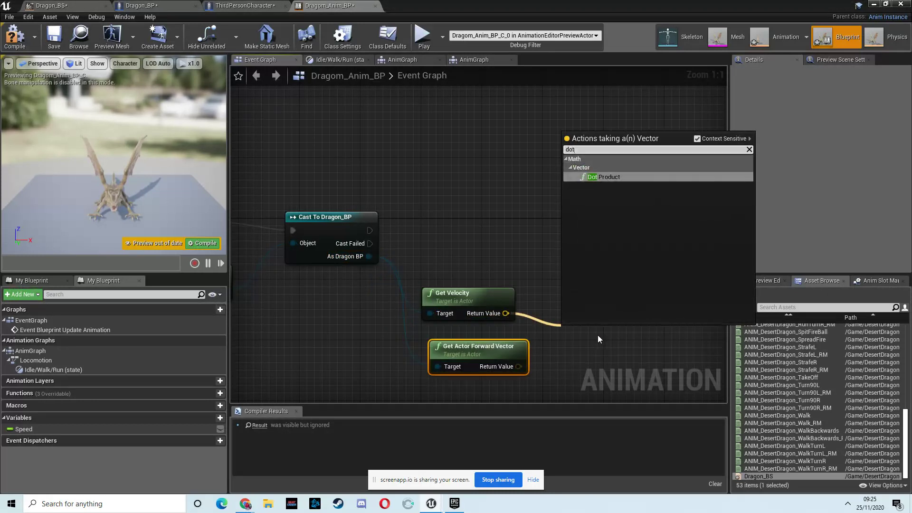
key(Return)
drag(518, 367, 566, 346)
drag(23, 429, 280, 364)
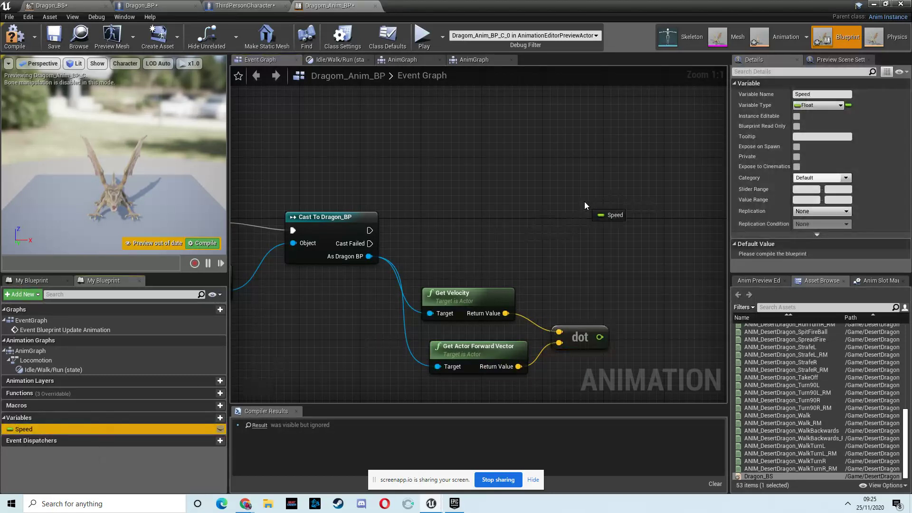
drag(584, 202, 584, 202)
drag(599, 336, 605, 331)
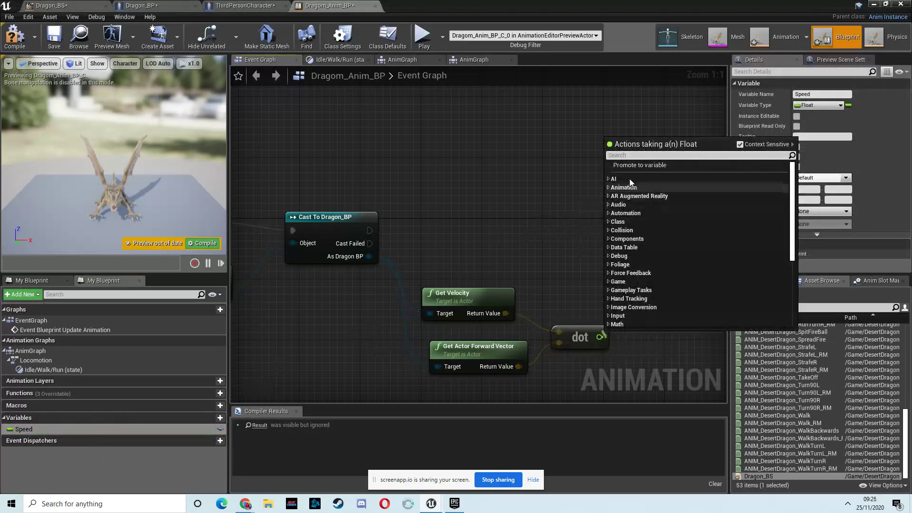
key(Escape)
Add a Set Speed node, supply its value from the dot product and run it from the successful cast to Dragon_BP.
drag(24, 429, 581, 183)
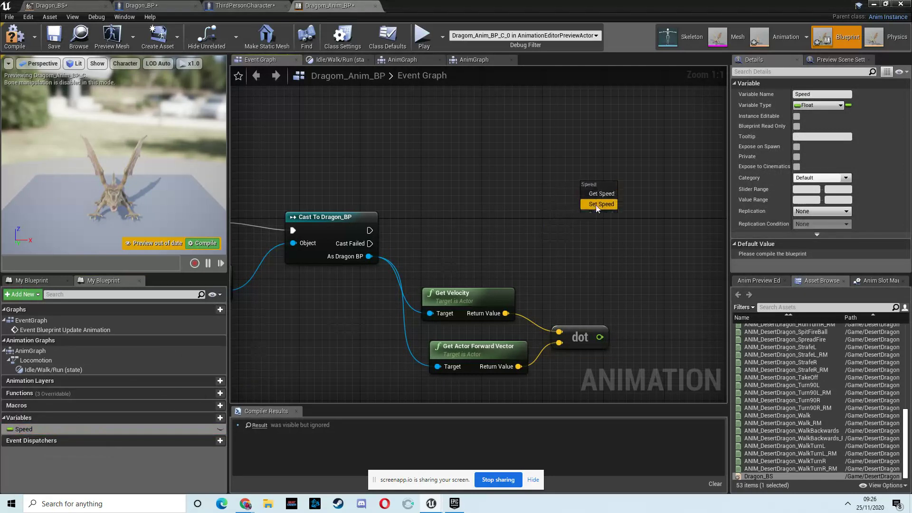
click(597, 205)
drag(599, 337, 583, 220)
drag(368, 235, 636, 237)
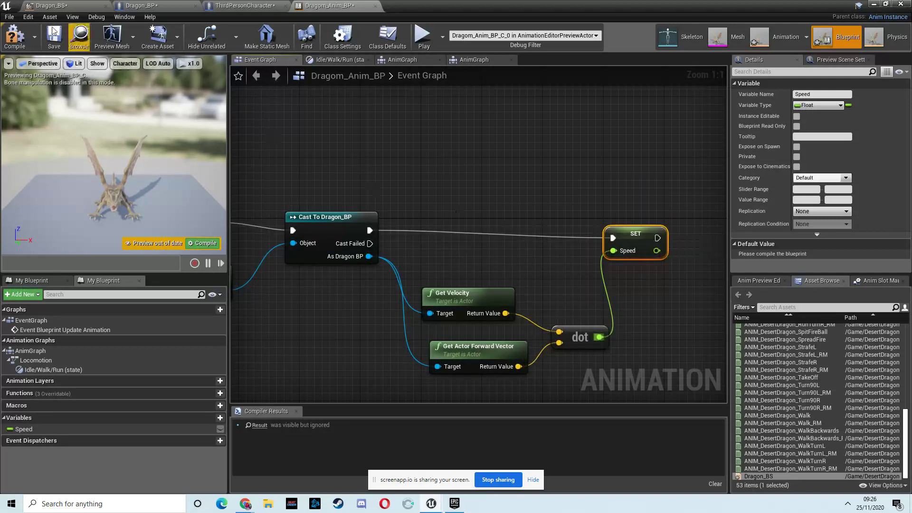
Compile the Animation Blueprint and align the Set Speed node level with the cast's execution output.
click(8, 45)
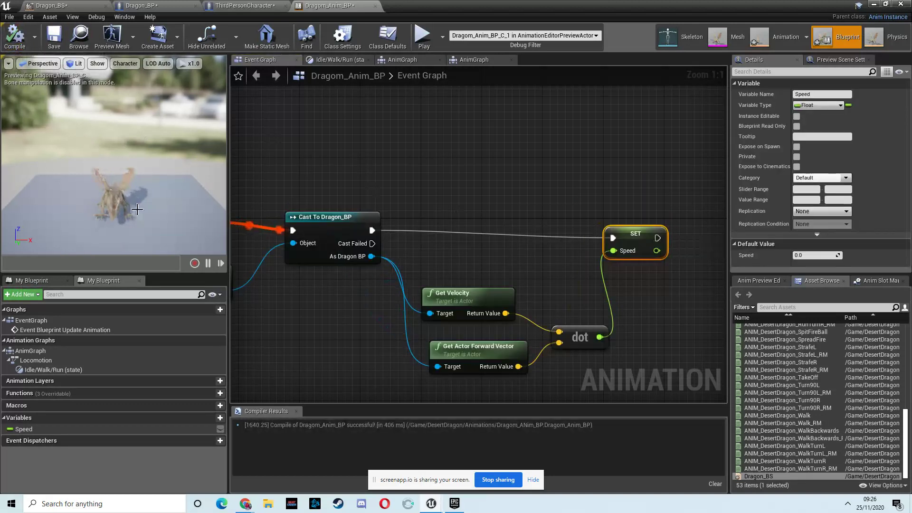
click(347, 232)
drag(627, 238, 627, 230)
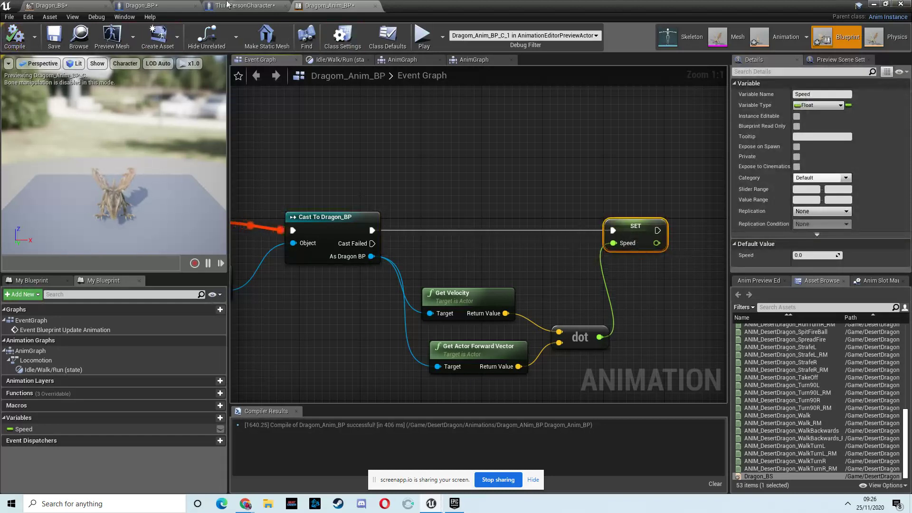
Close the Dragon_BS editor and assign Dragom_Anim_BP as the Anim Class of the Dragon_BP mesh.
click(157, 5)
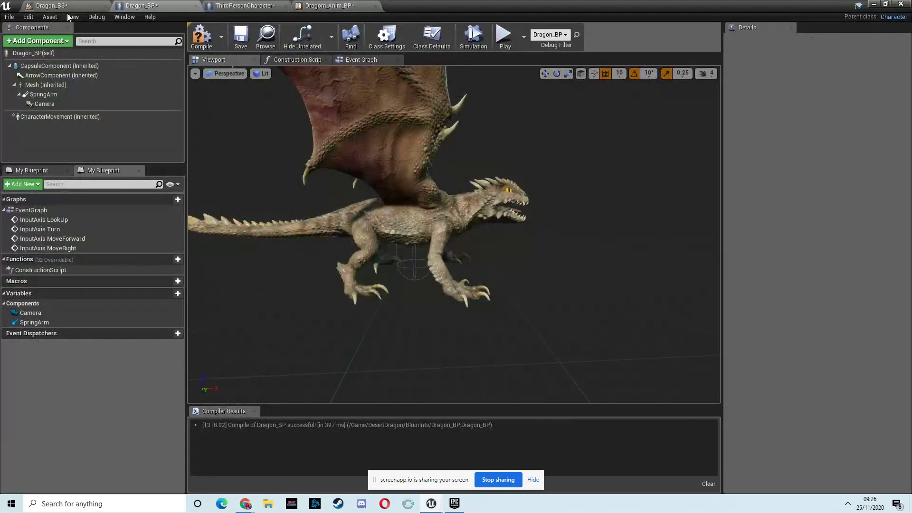
click(105, 6)
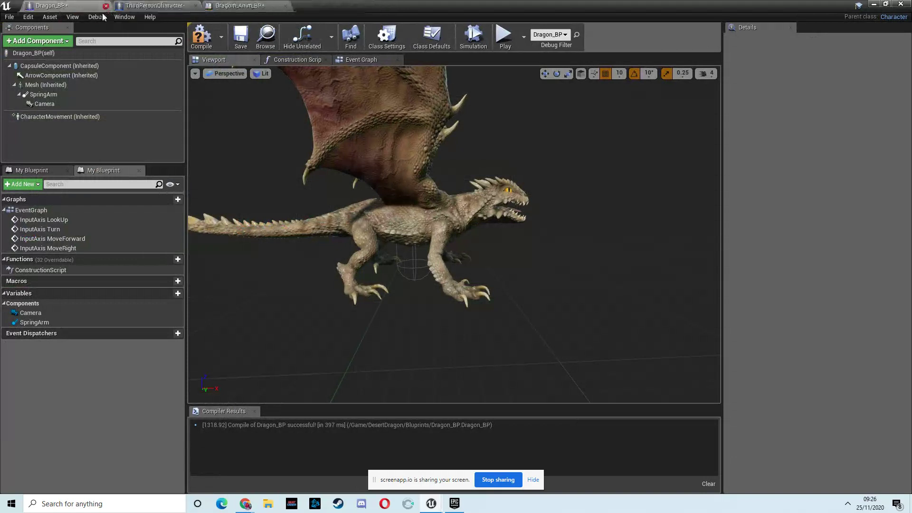
click(415, 211)
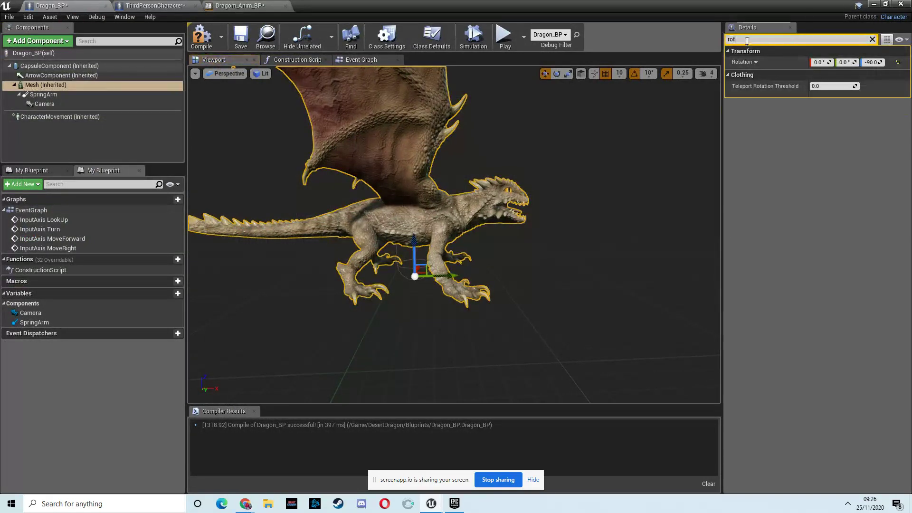
key(BackSpace)
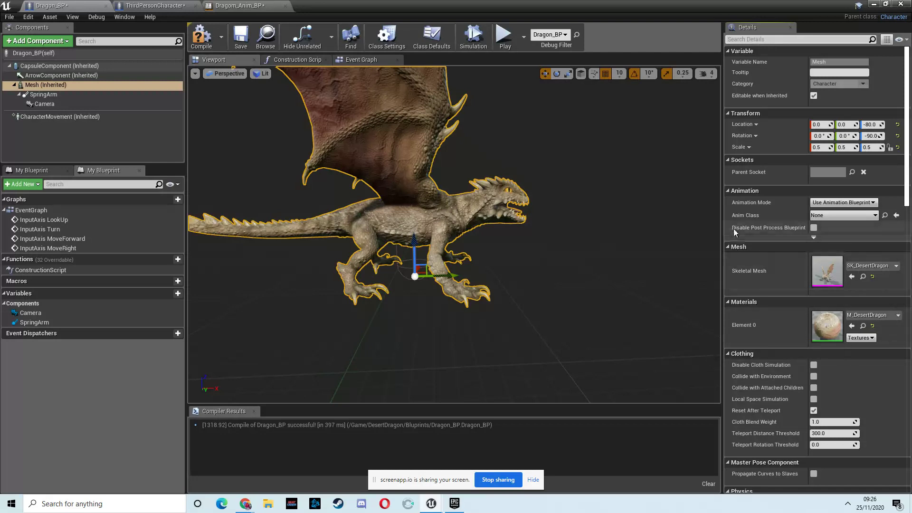
click(843, 216)
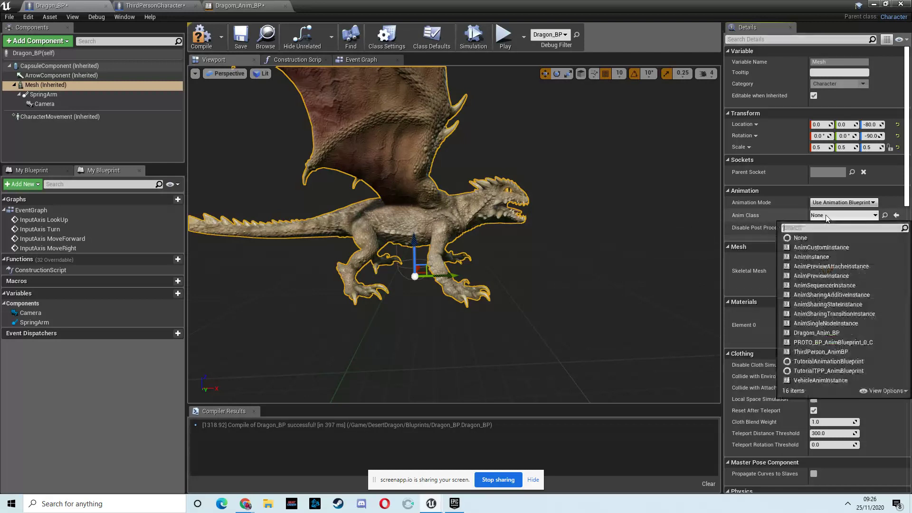
click(806, 333)
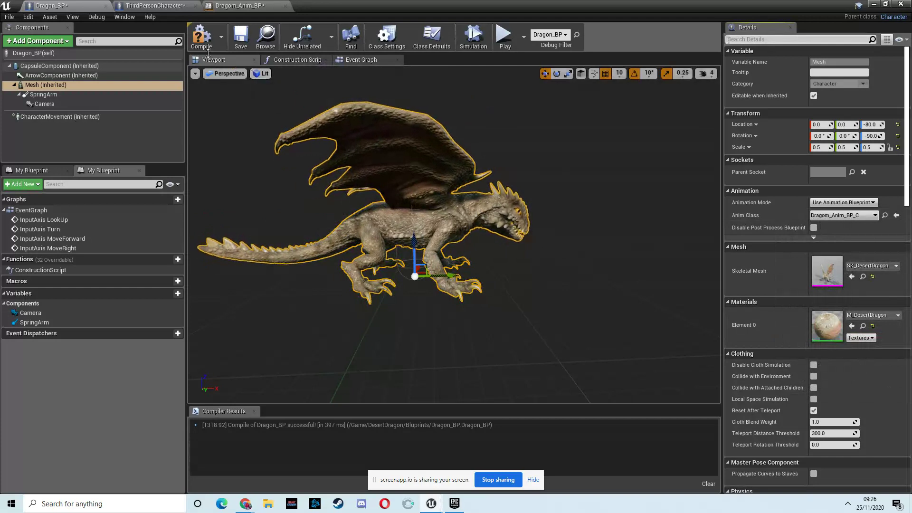
Play the level, move the dragon forward, backward and sideways to check its locomotion animations, and end the play session.
click(873, 4)
click(472, 36)
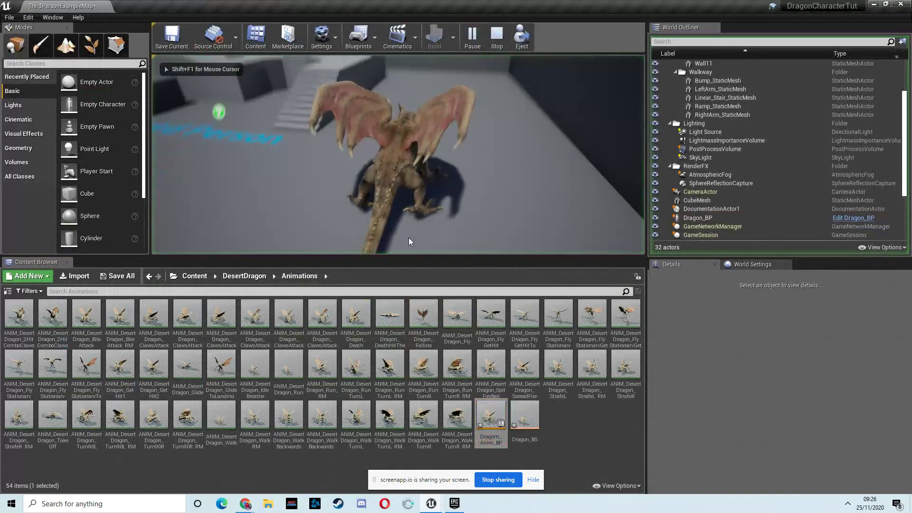
key(s)
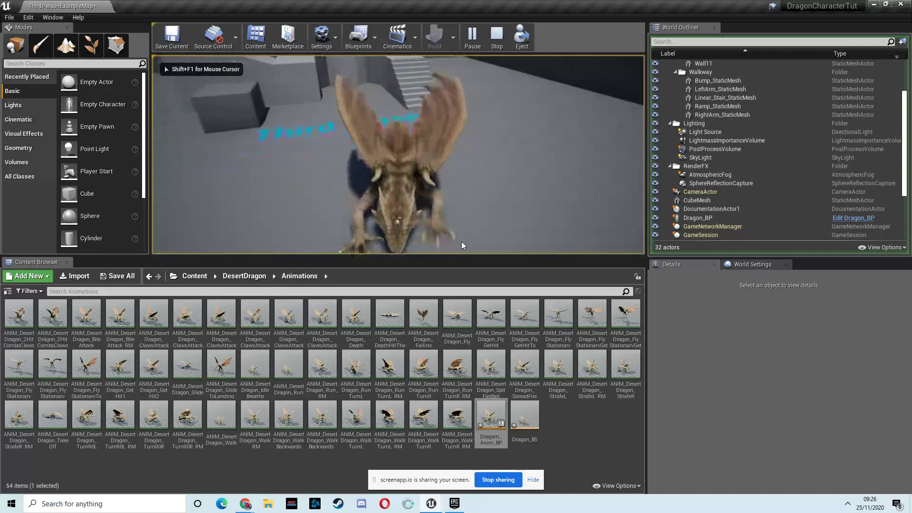
key(d)
key(w)
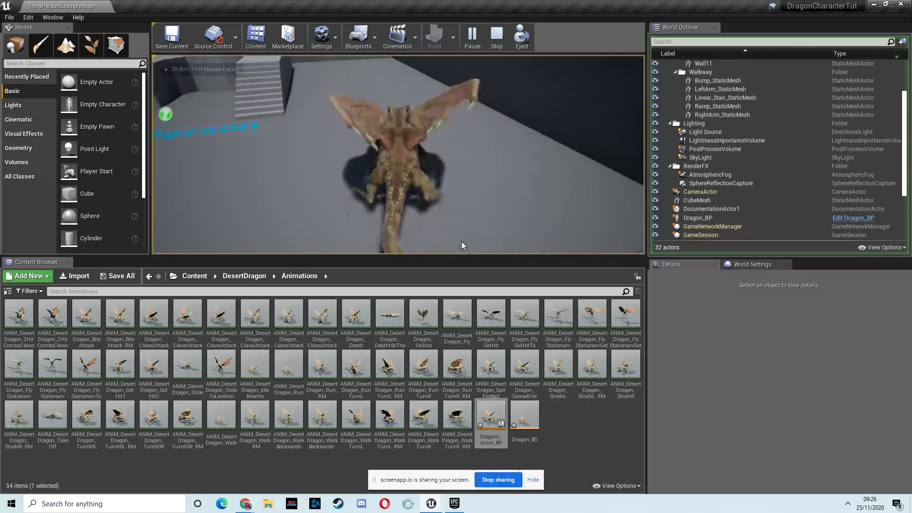
key(s)
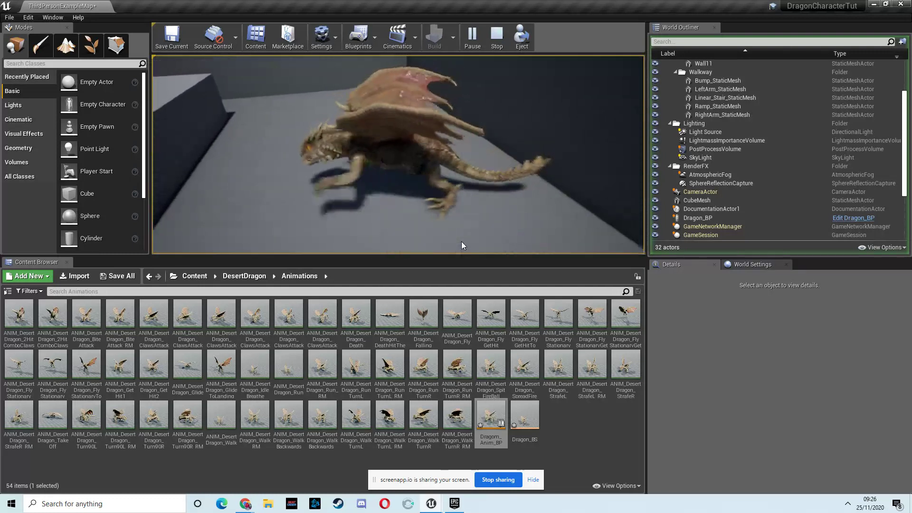
key(a)
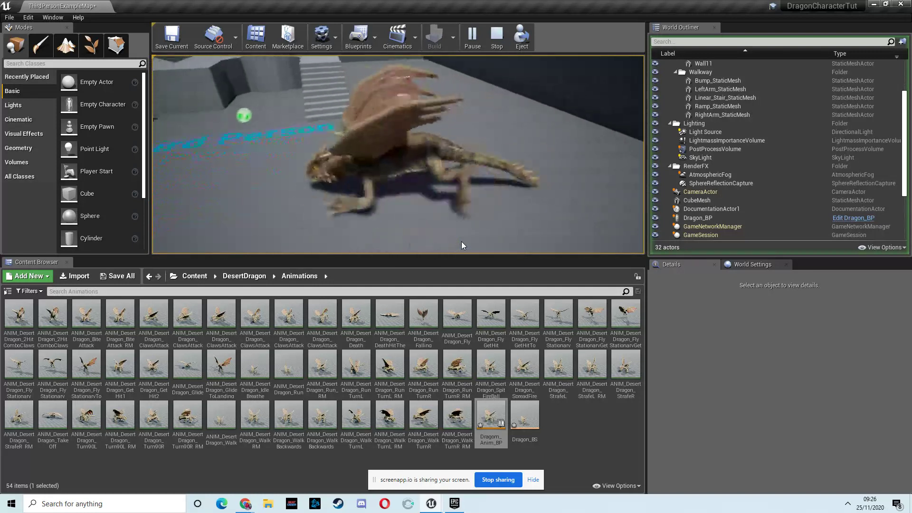
key(w)
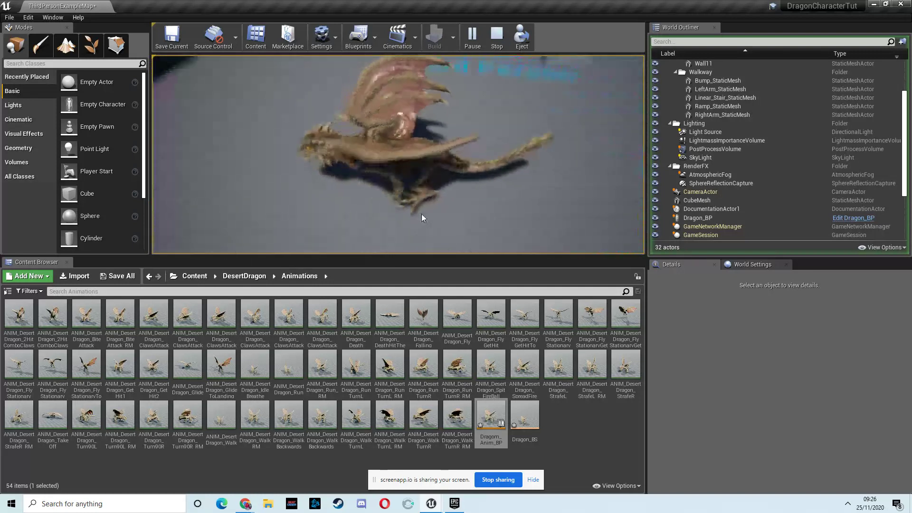
key(w)
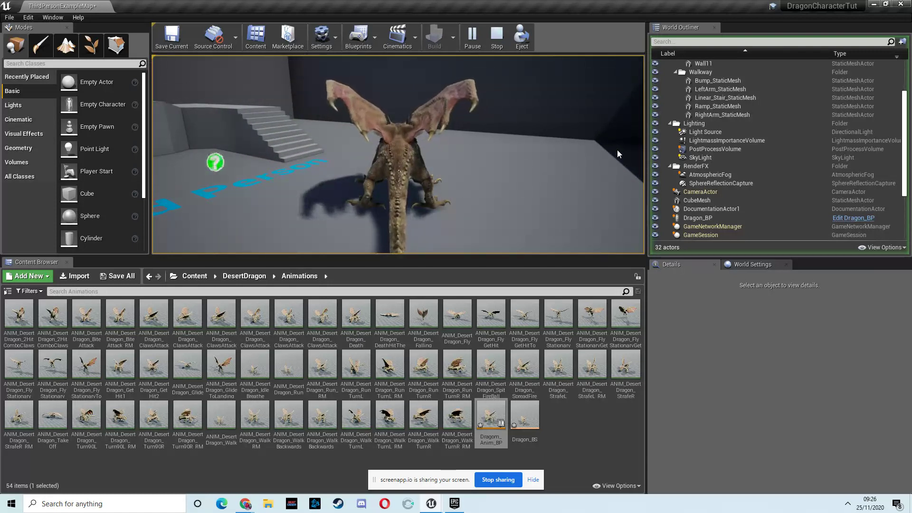
key(Escape)
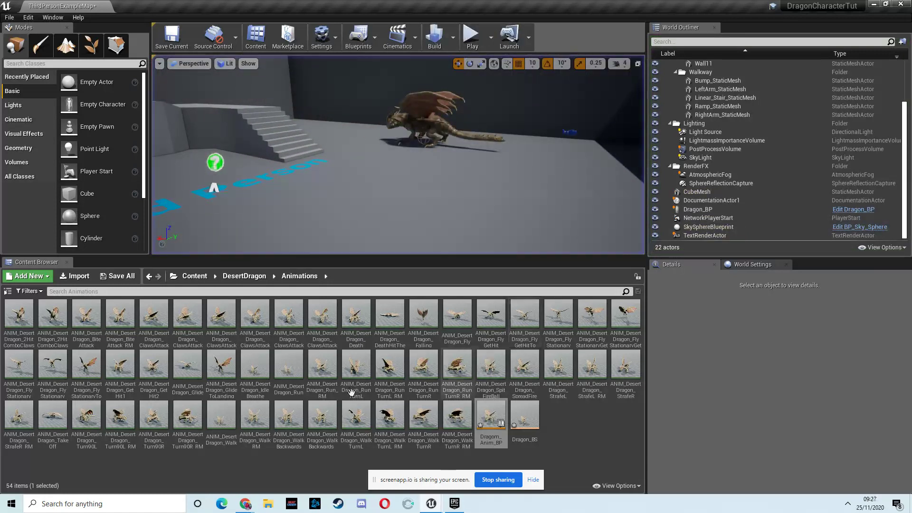
mouse_move(250, 504)
click(210, 474)
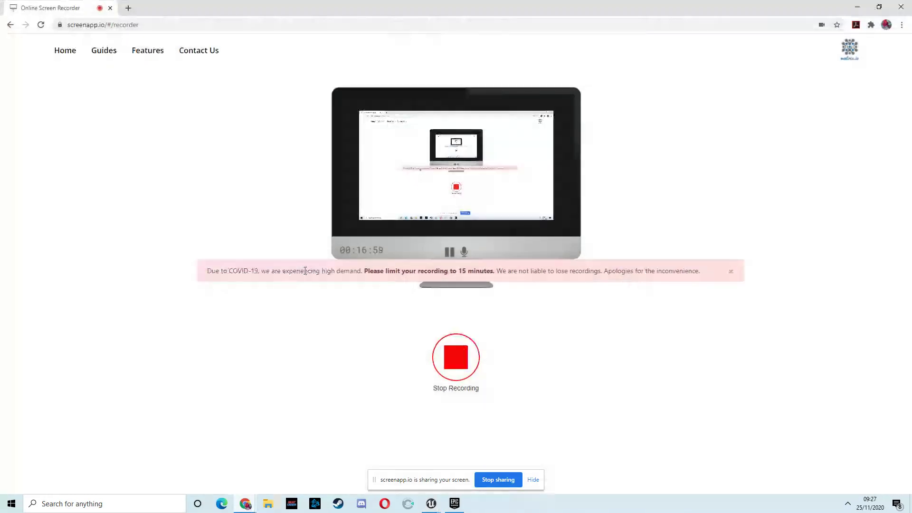